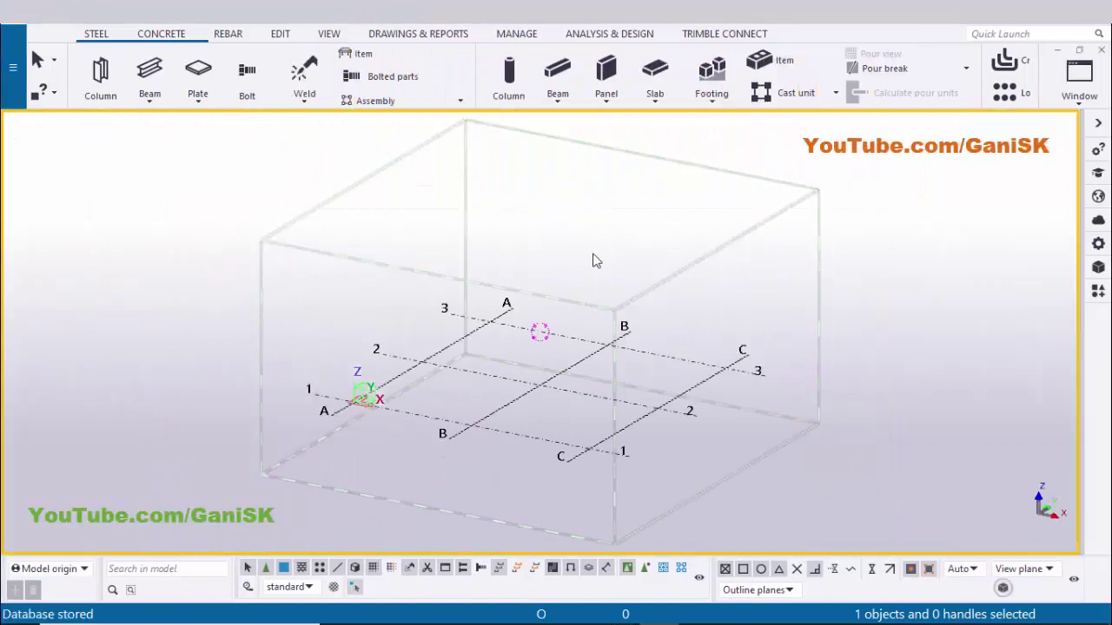
Place a steel column at the intersection of grid lines B and 1
scroll(658, 299, down, 2)
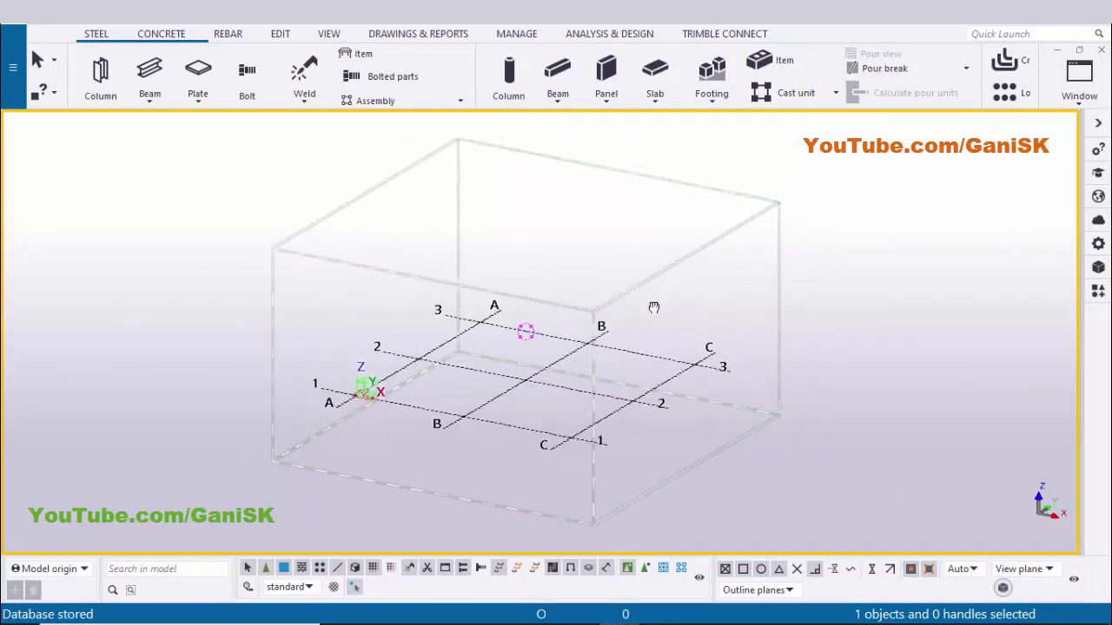
click(96, 33)
click(100, 68)
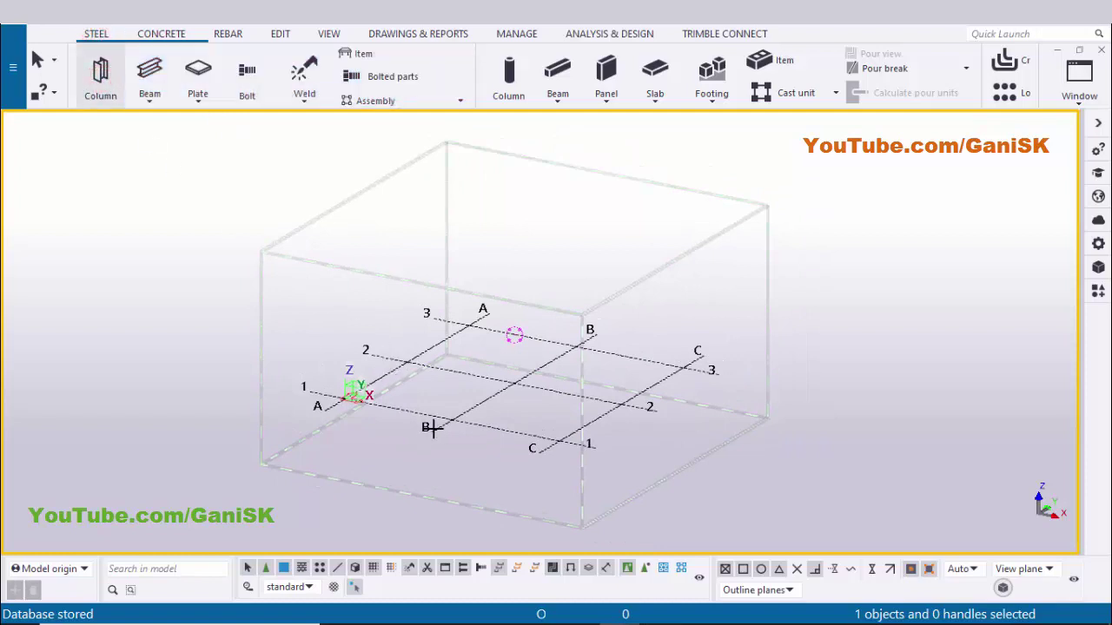
scroll(448, 428, up, 1)
scroll(452, 428, up, 1)
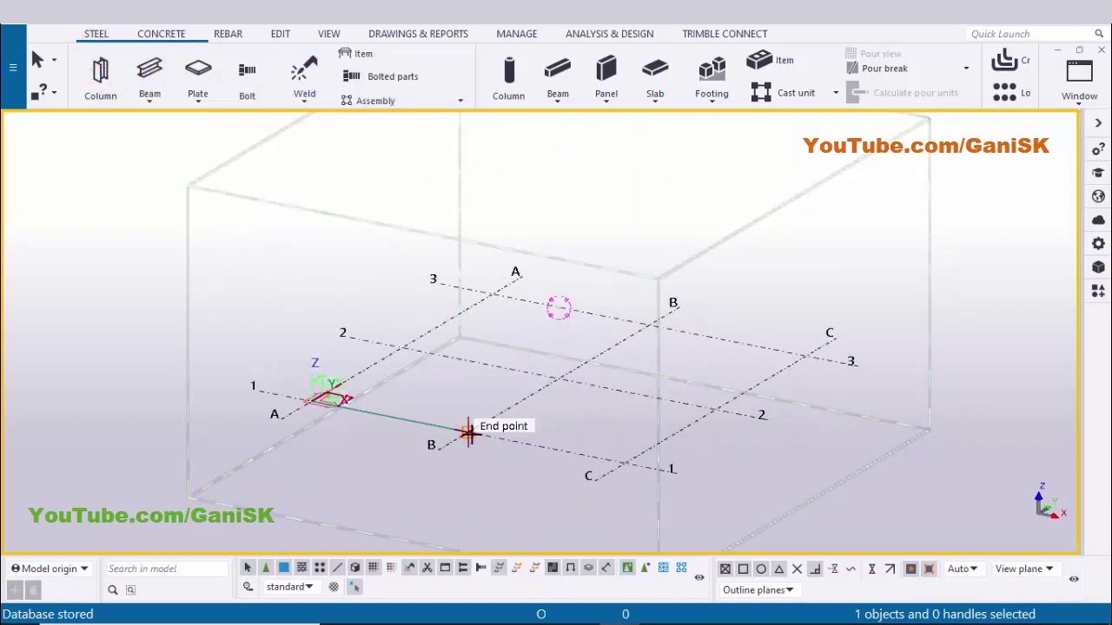
scroll(467, 432, up, 1)
click(469, 432)
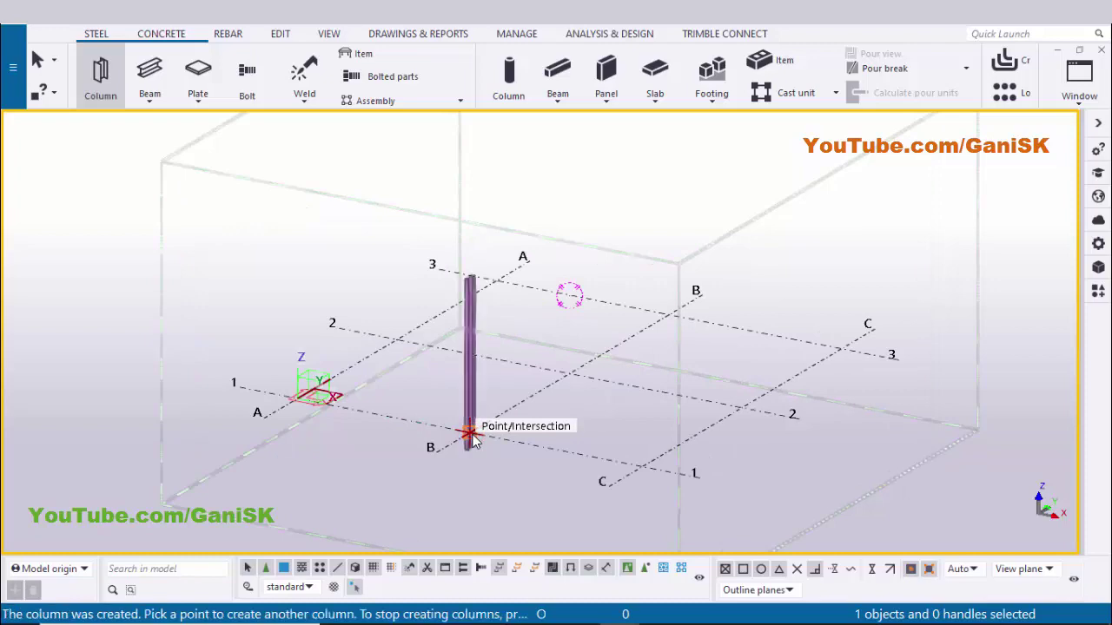
right_click(647, 217)
click(662, 217)
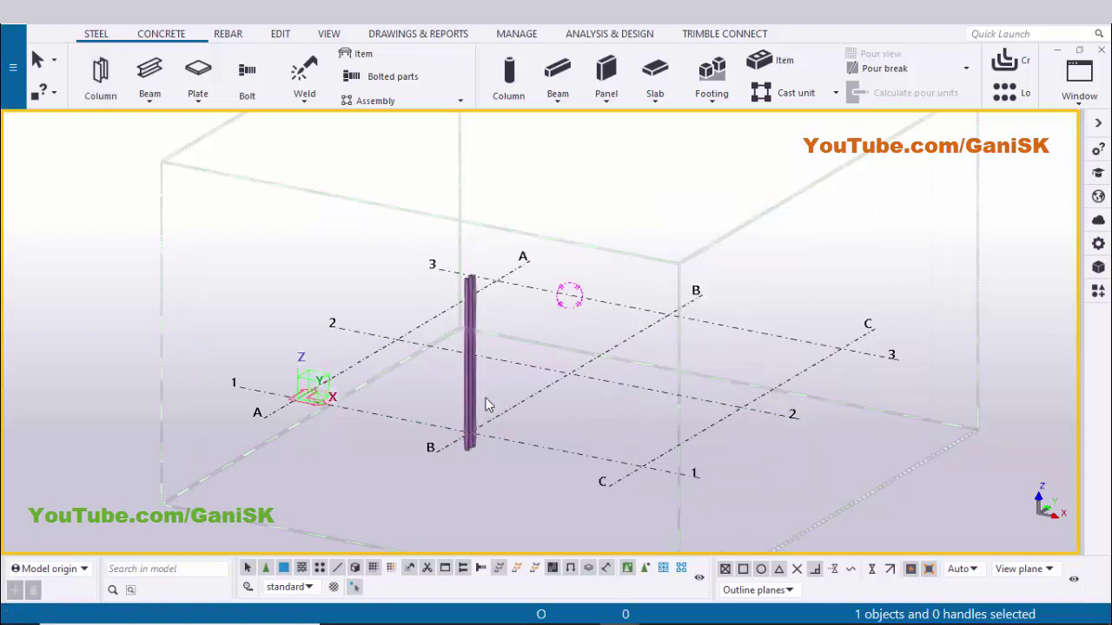
Open the properties of the column at B-1 and switch off direct modification
ctrl+middle_drag(486, 398, 403, 393)
scroll(405, 390, up, 4)
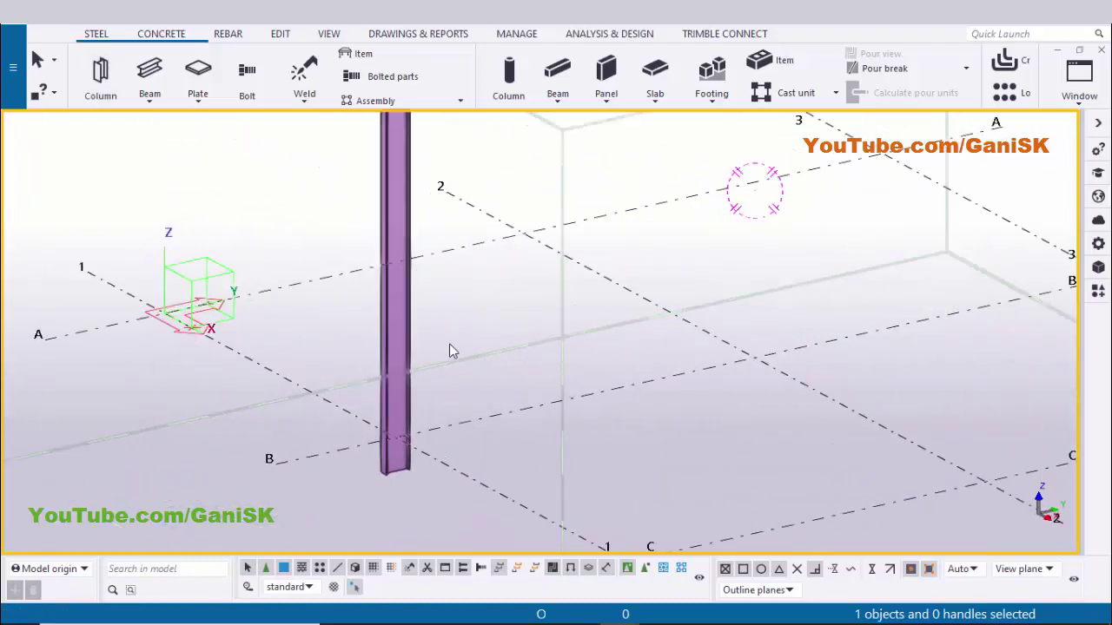
middle_drag(456, 312, 491, 376)
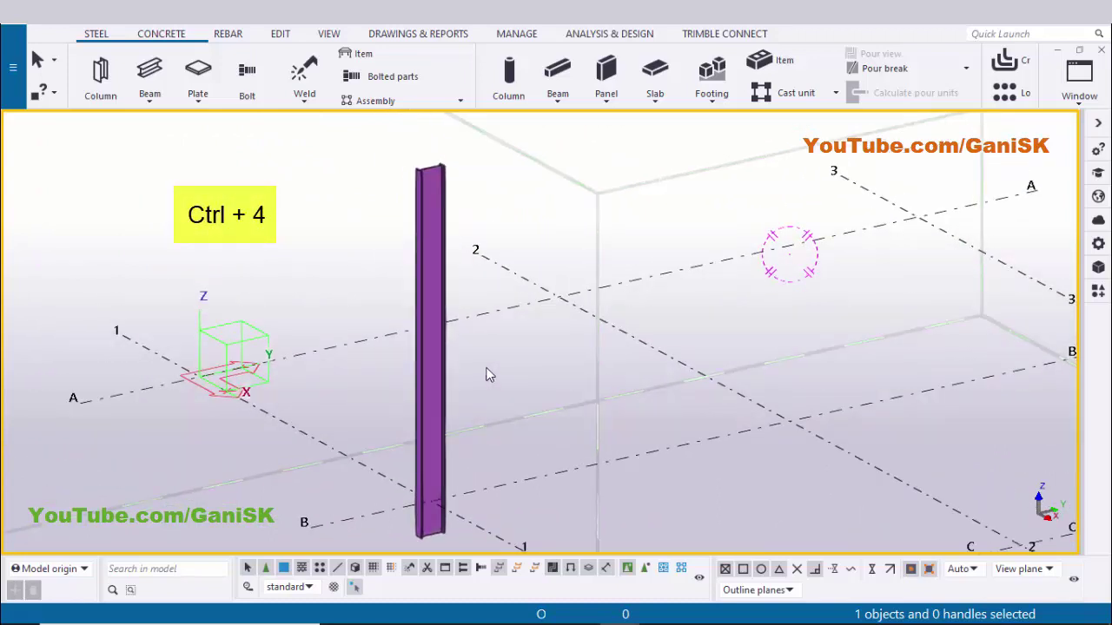
scroll(487, 370, down, 1)
click(445, 354)
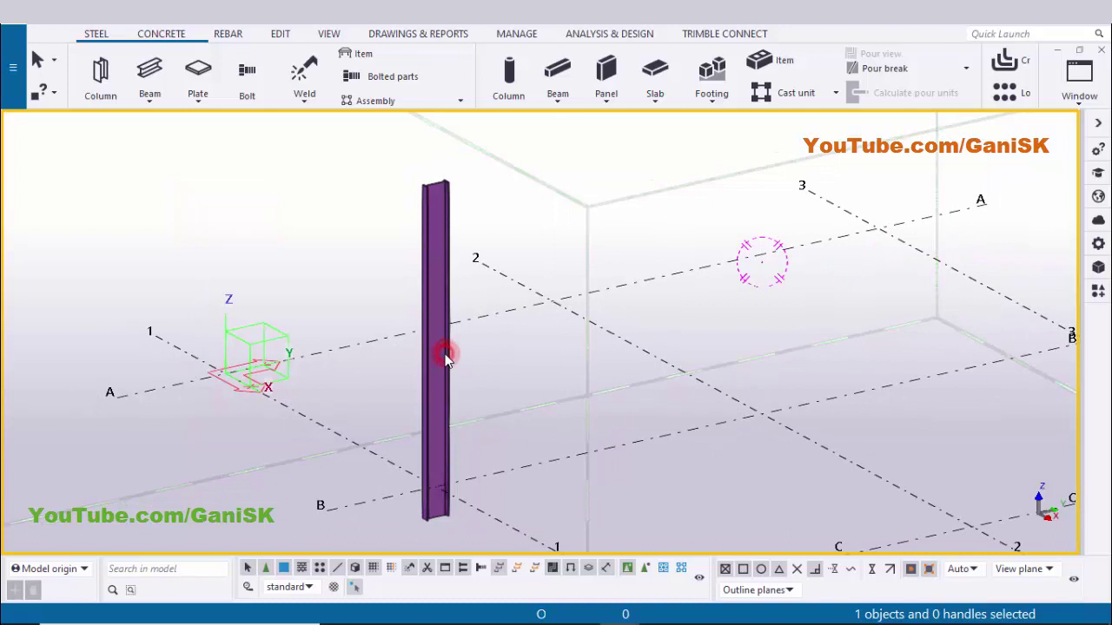
double_click(454, 358)
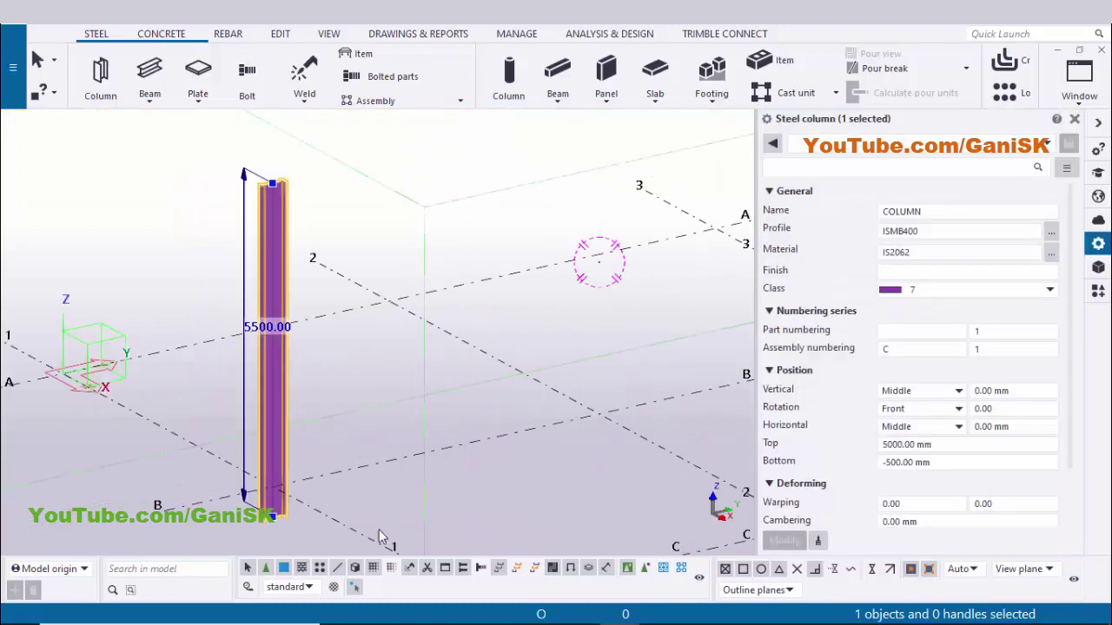
click(355, 588)
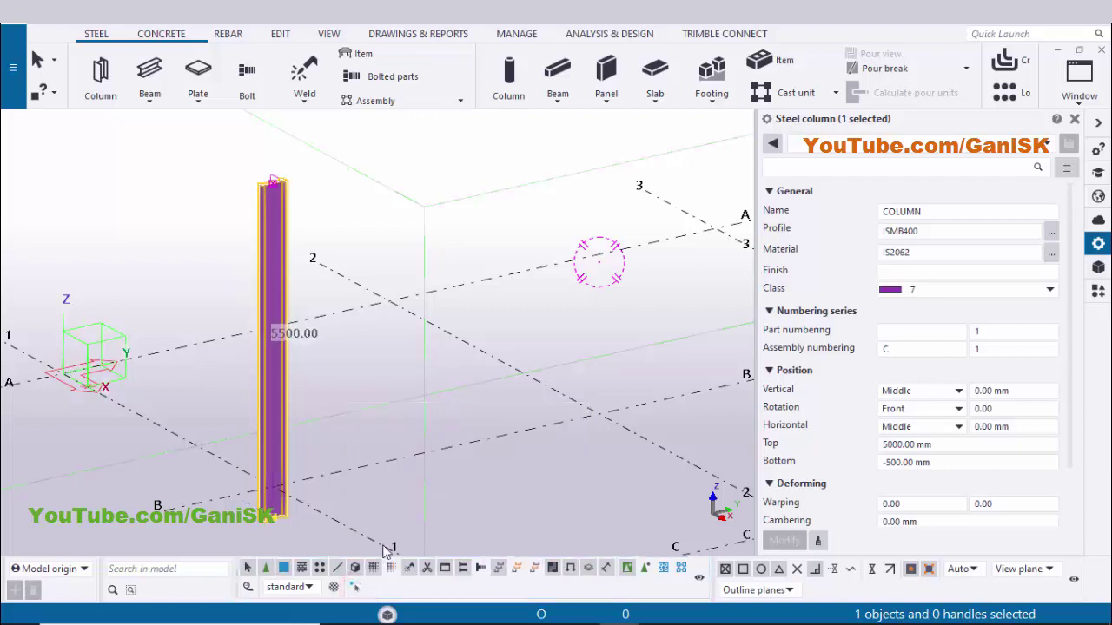
scroll(422, 422, down, 3)
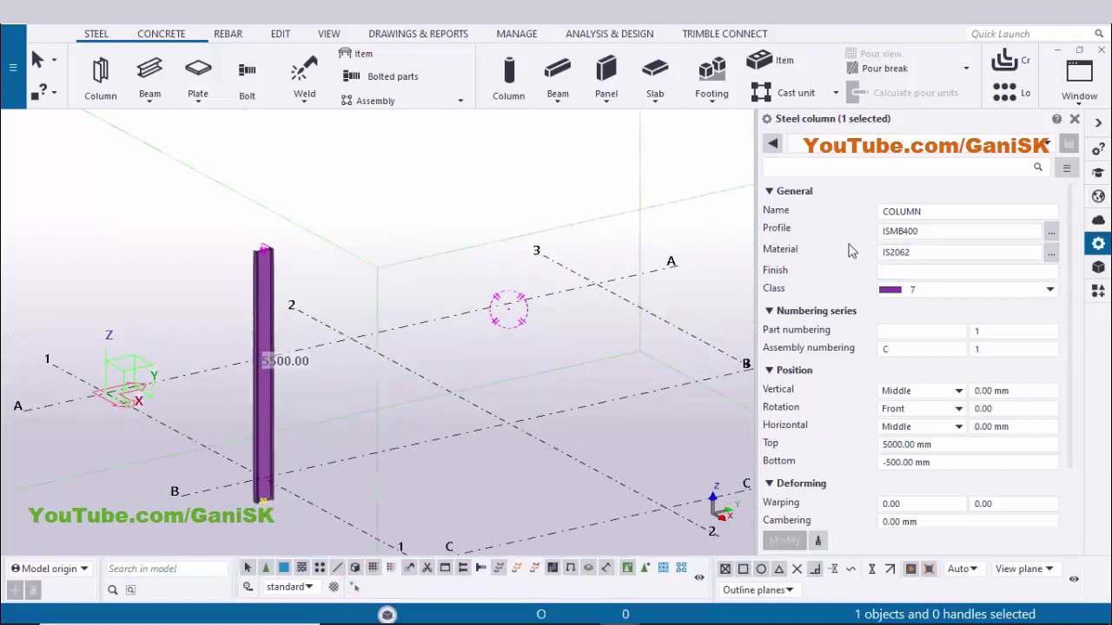
Set the column's top level to 3000 mm and its bottom level to 0 mm, applying the change to the model
click(921, 271)
click(939, 445)
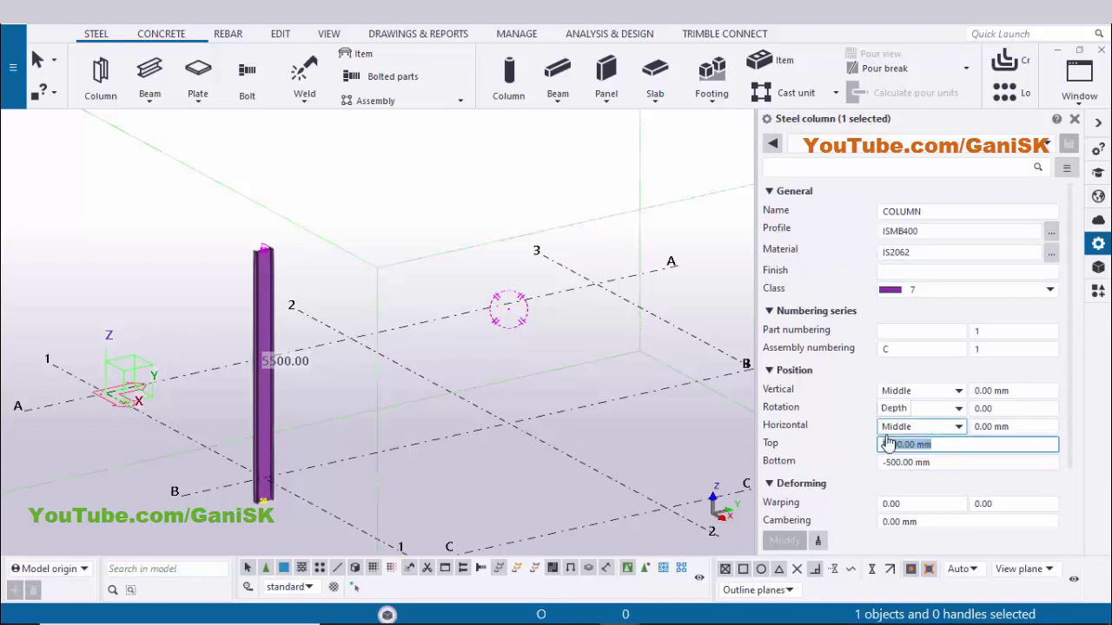
text(3000)
click(938, 462)
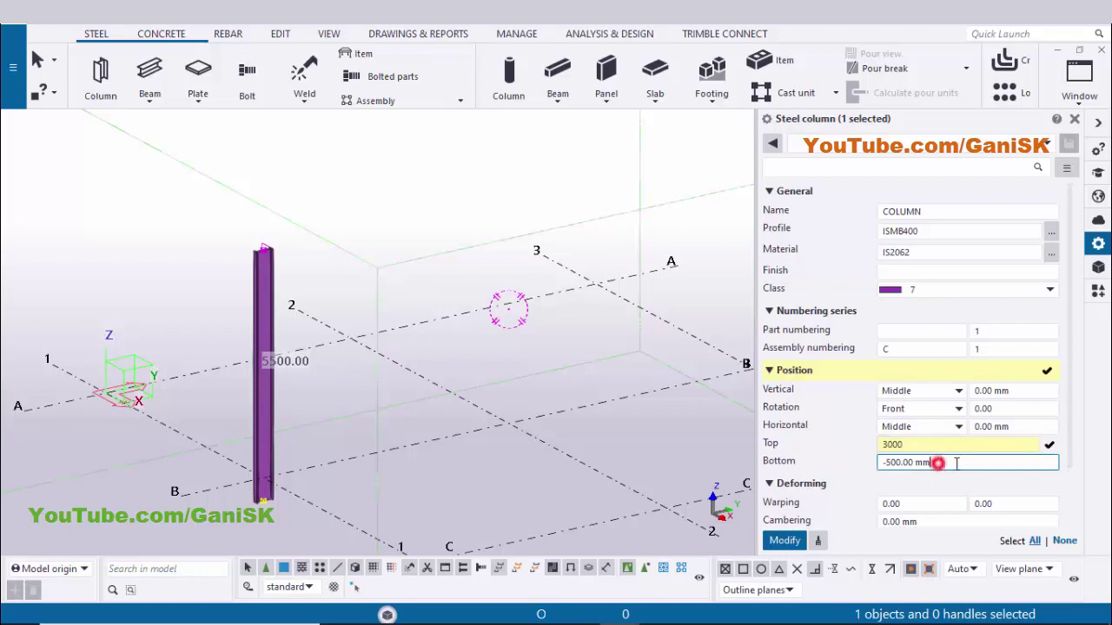
text(0)
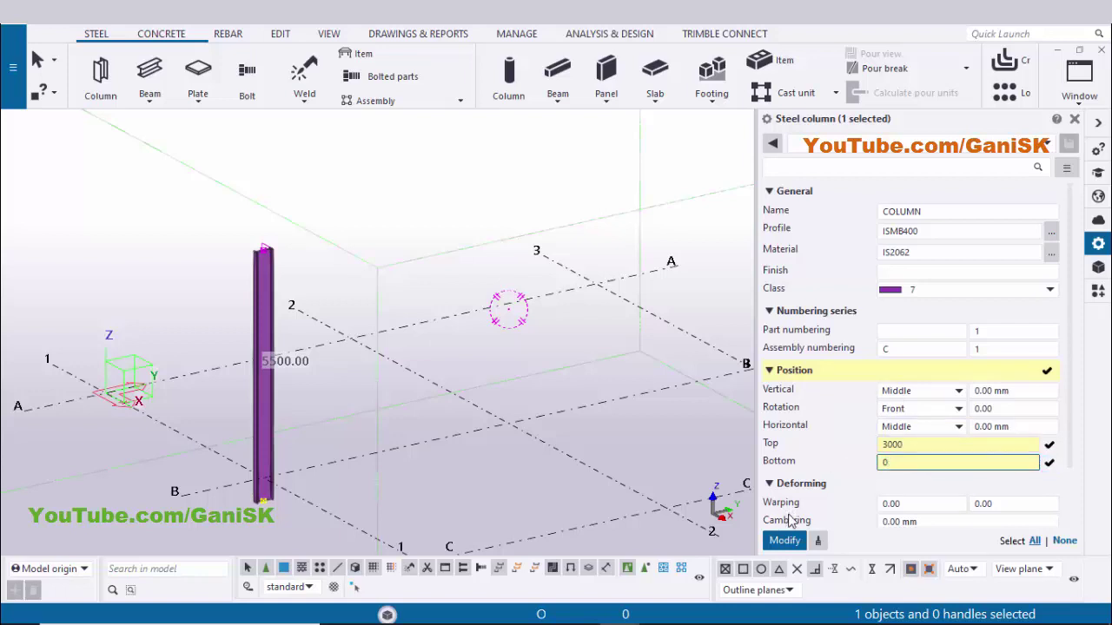
click(784, 541)
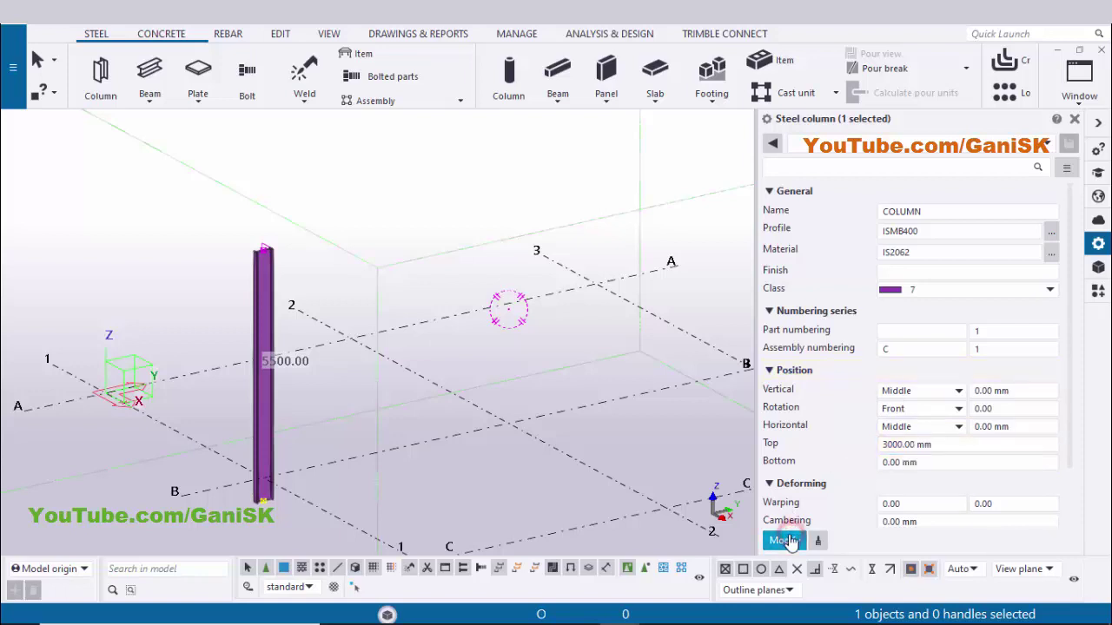
click(1075, 119)
Start creating views along the grid lines and set the ZY view name prefix to "ELEVATION ON GRID @"
middle_drag(439, 457, 538, 400)
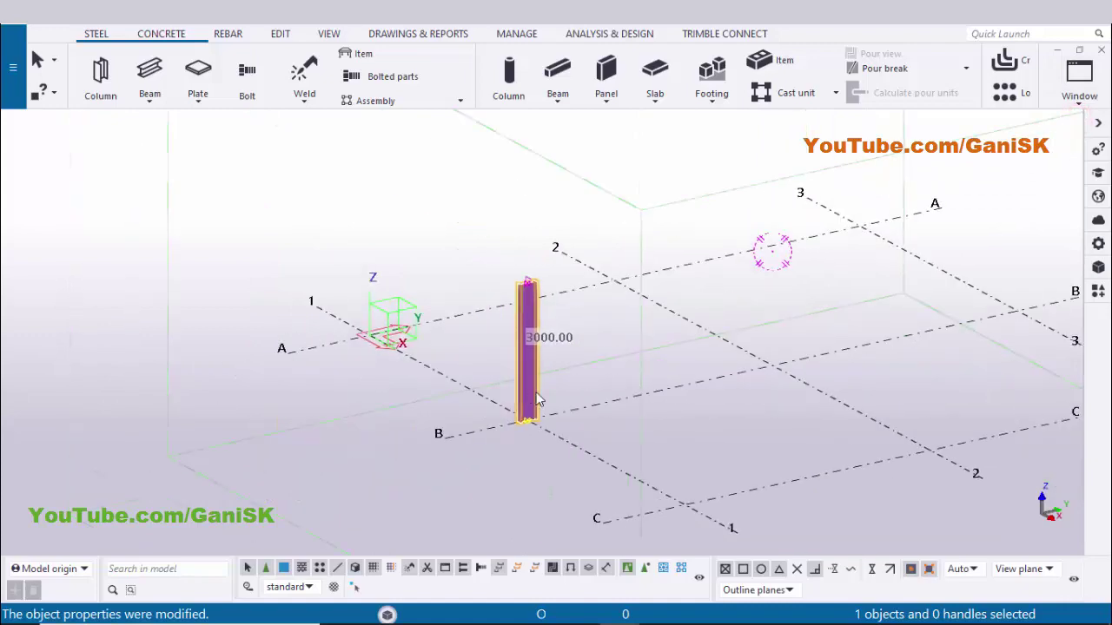
scroll(538, 399, up, 5)
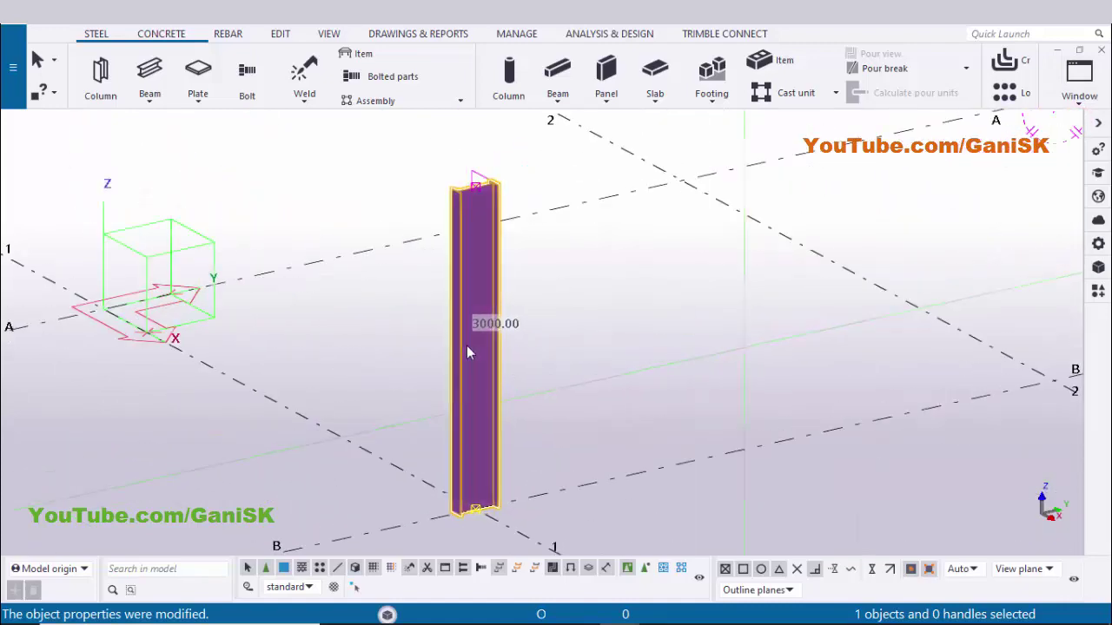
scroll(455, 339, down, 2)
scroll(515, 365, down, 2)
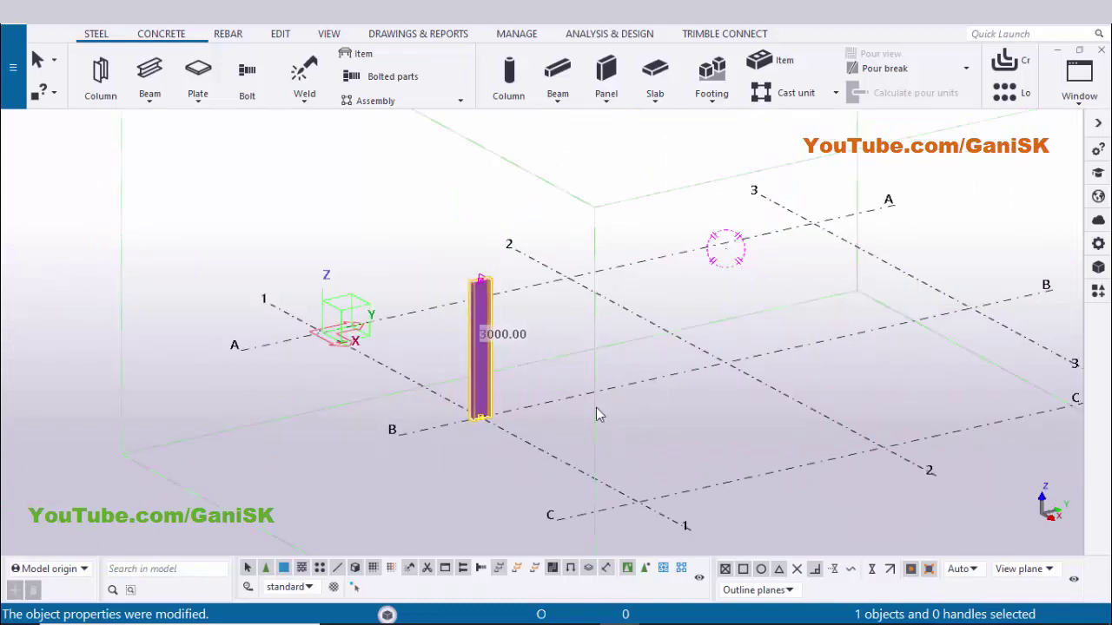
right_click(538, 452)
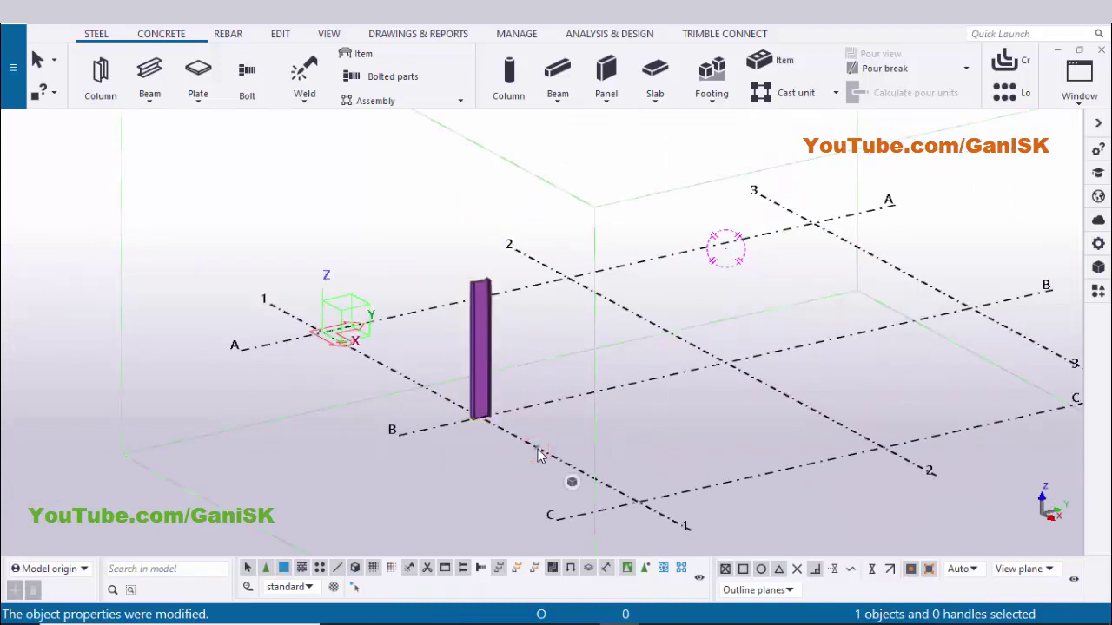
mouse_move(606, 371)
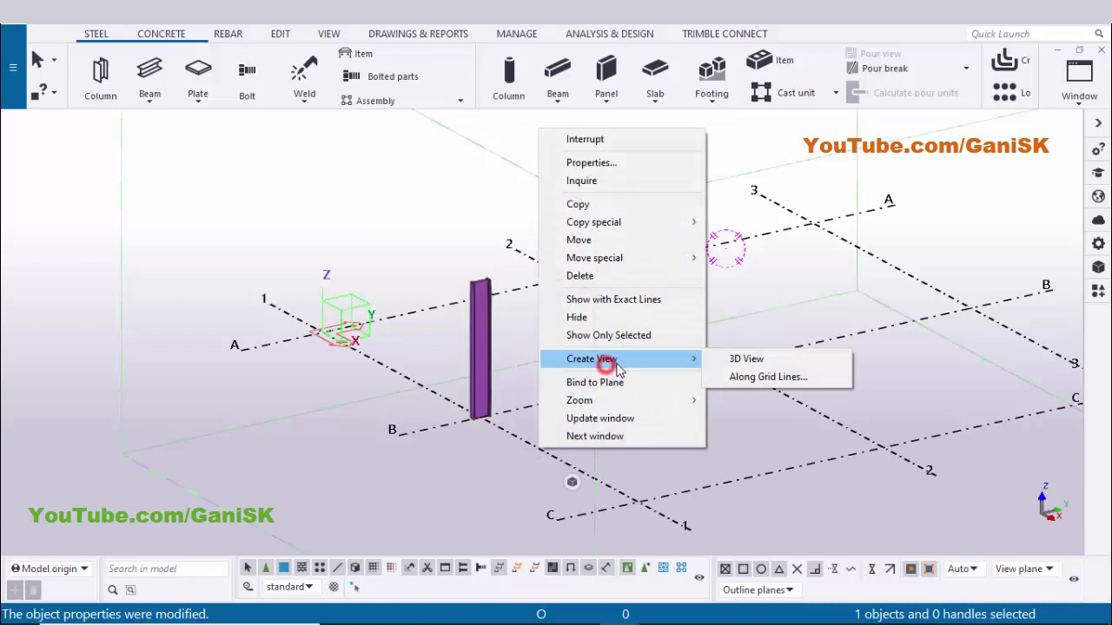
click(756, 375)
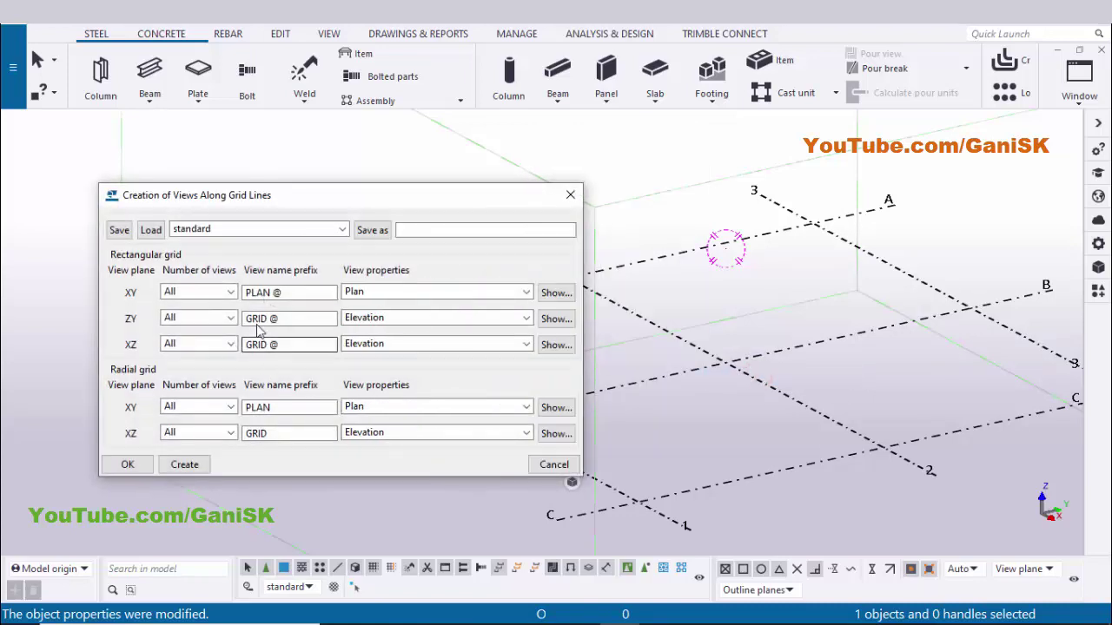
click(249, 319)
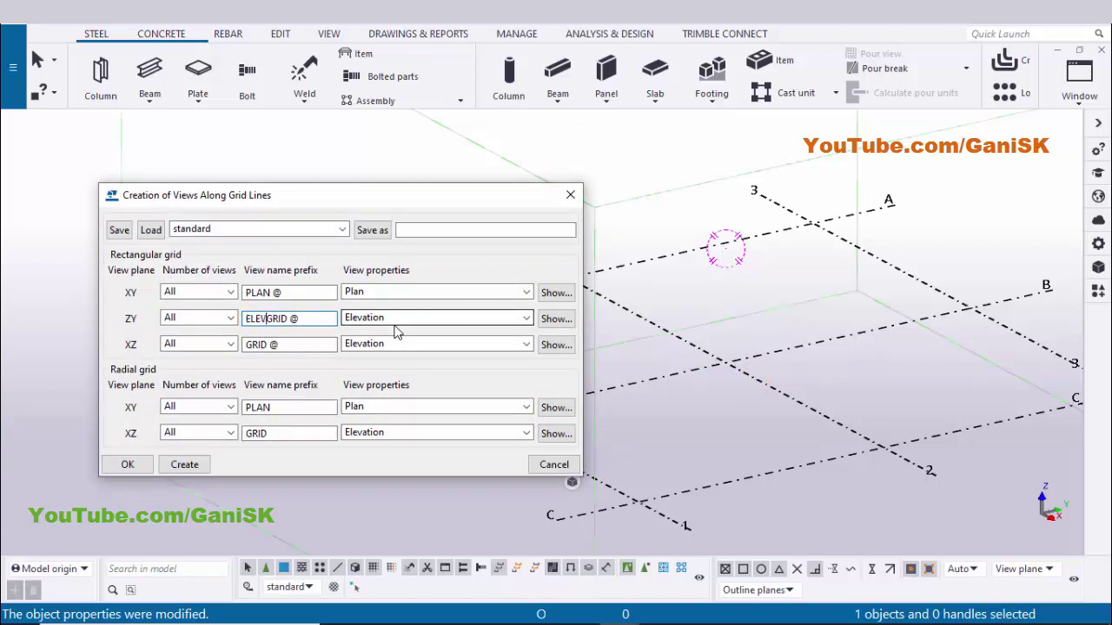
text(ELEVATION ON)
key(ctrl+a)
key(ctrl+c)
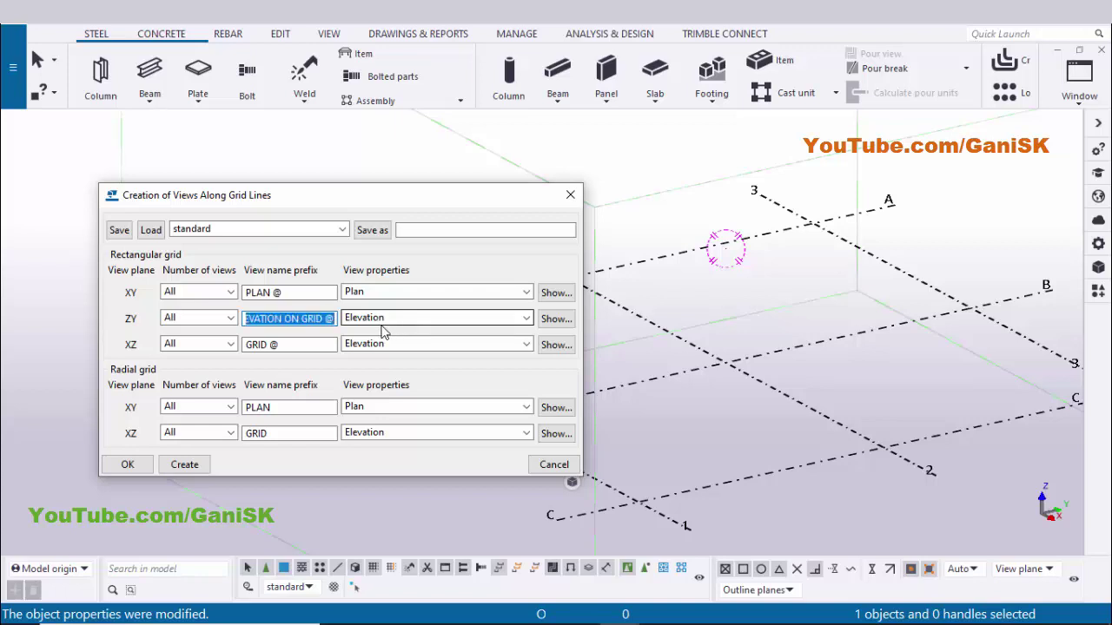
Replace the rectangular grid's XZ view name prefix with the copied "ELEVATION ON GRID @" text
click(304, 345)
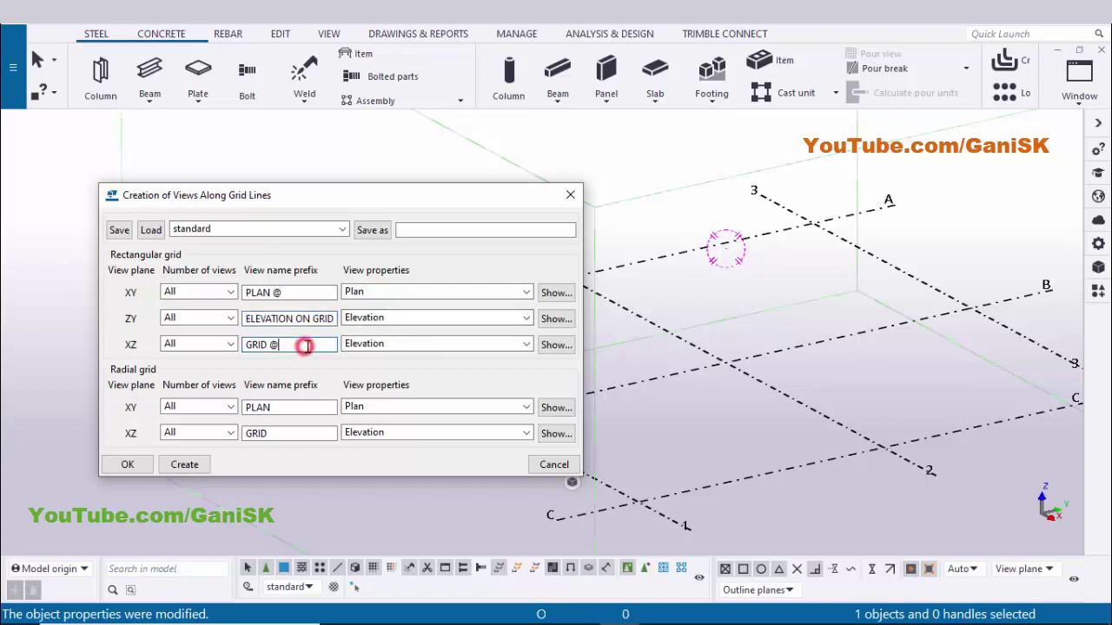
key(ctrl+a)
key(Delete)
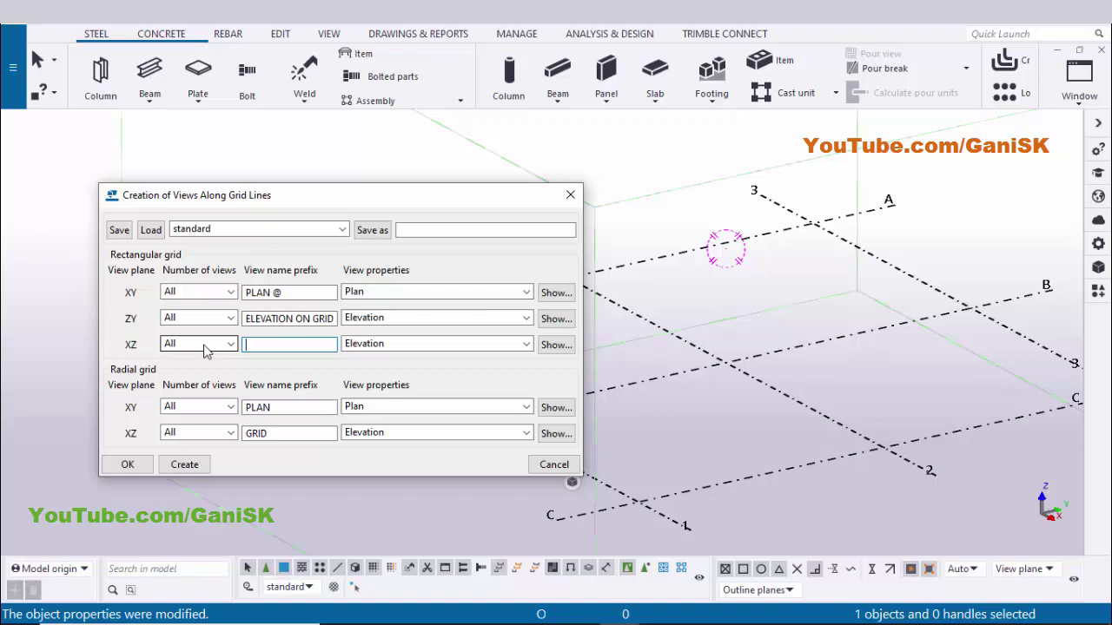
key(ctrl+v)
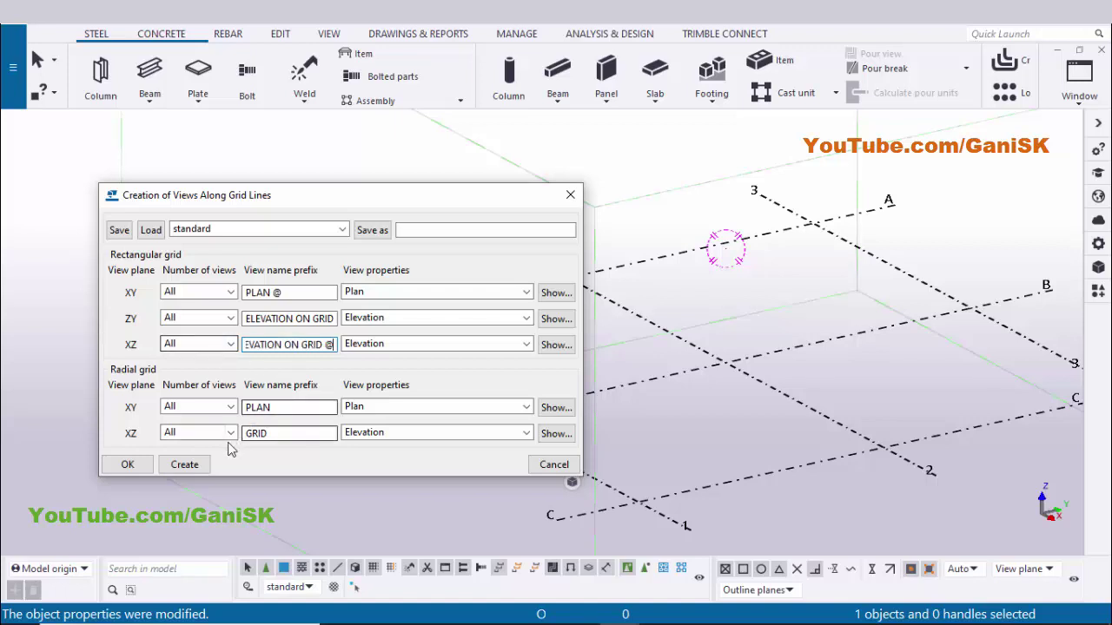
Create all the plan and elevation views along the grid lines and close both dialogs
click(184, 464)
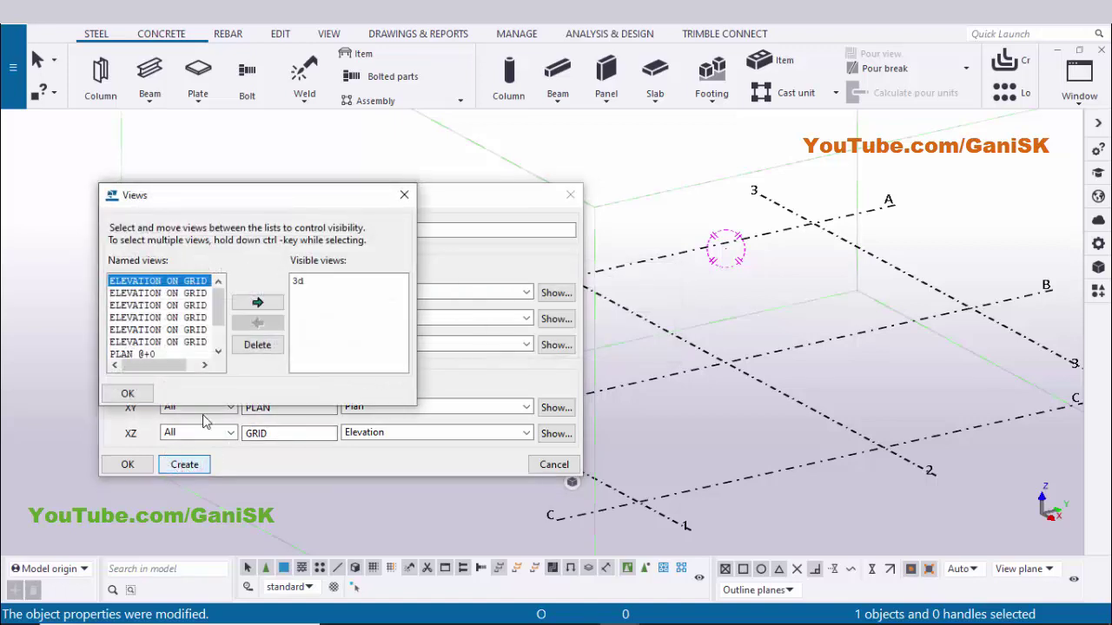
click(128, 394)
click(128, 465)
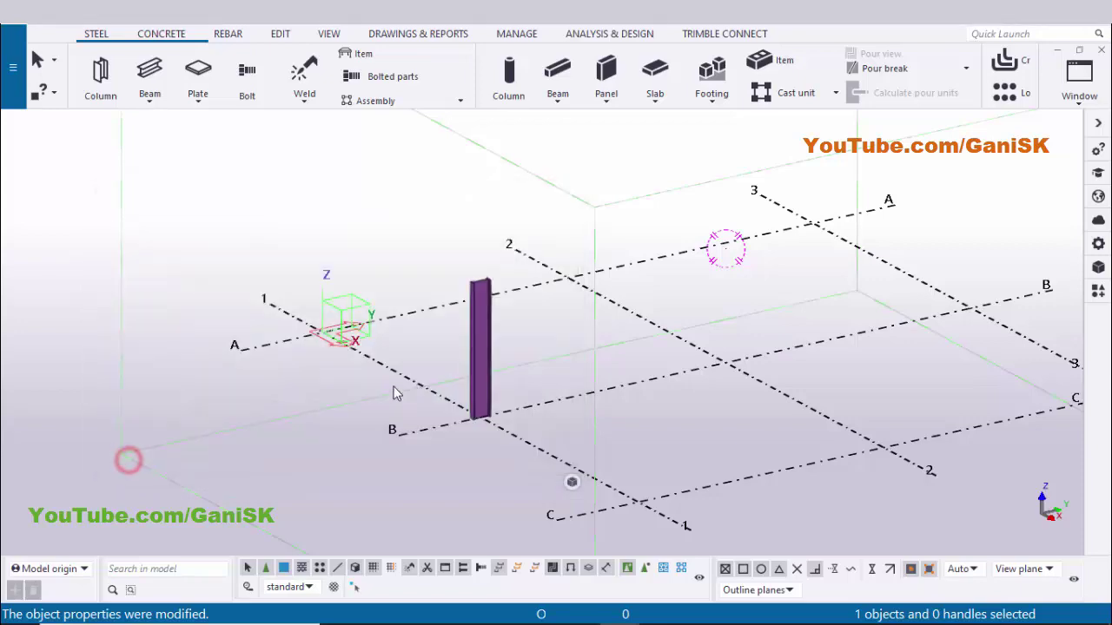
Open the list of model views and widen it so that the full view names can be read
scroll(393, 387, down, 1)
middle_drag(393, 388, 317, 369)
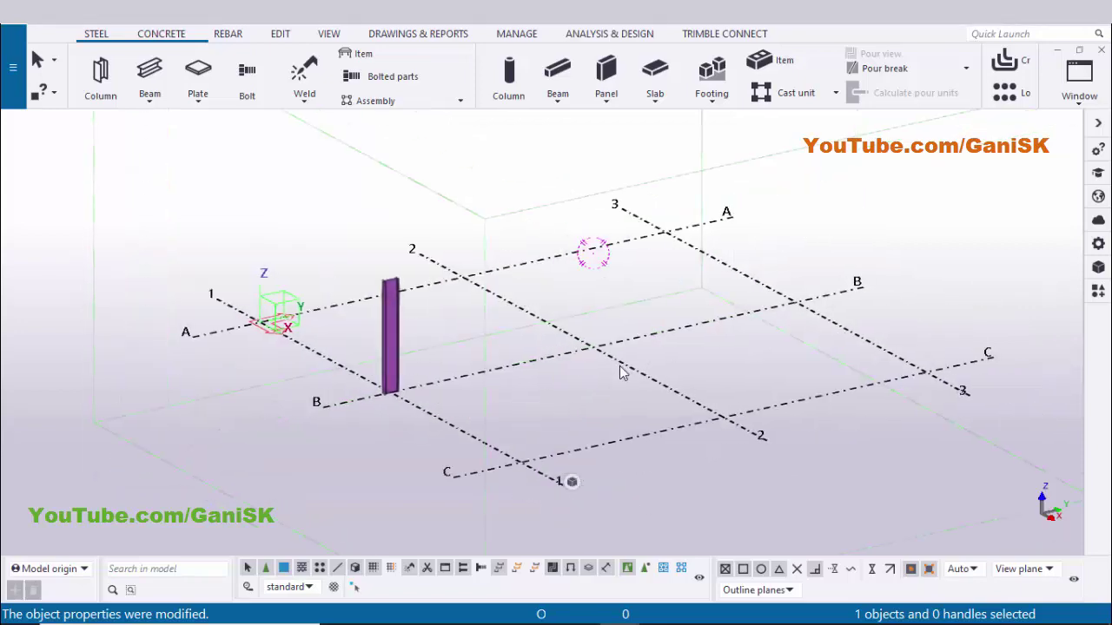
key(ctrl+i)
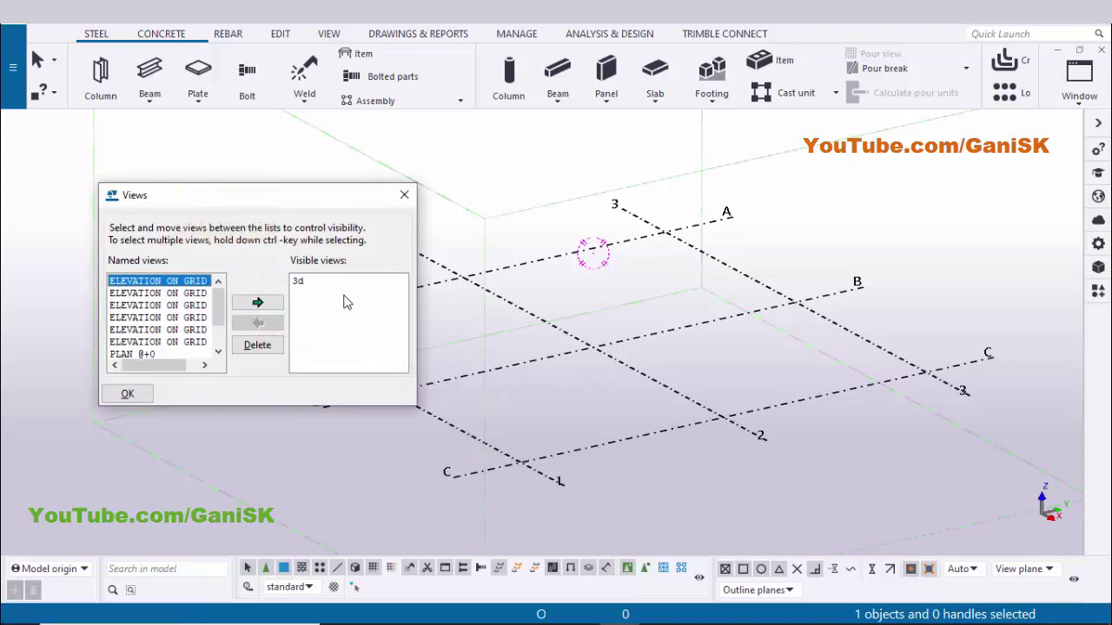
drag(419, 221, 695, 222)
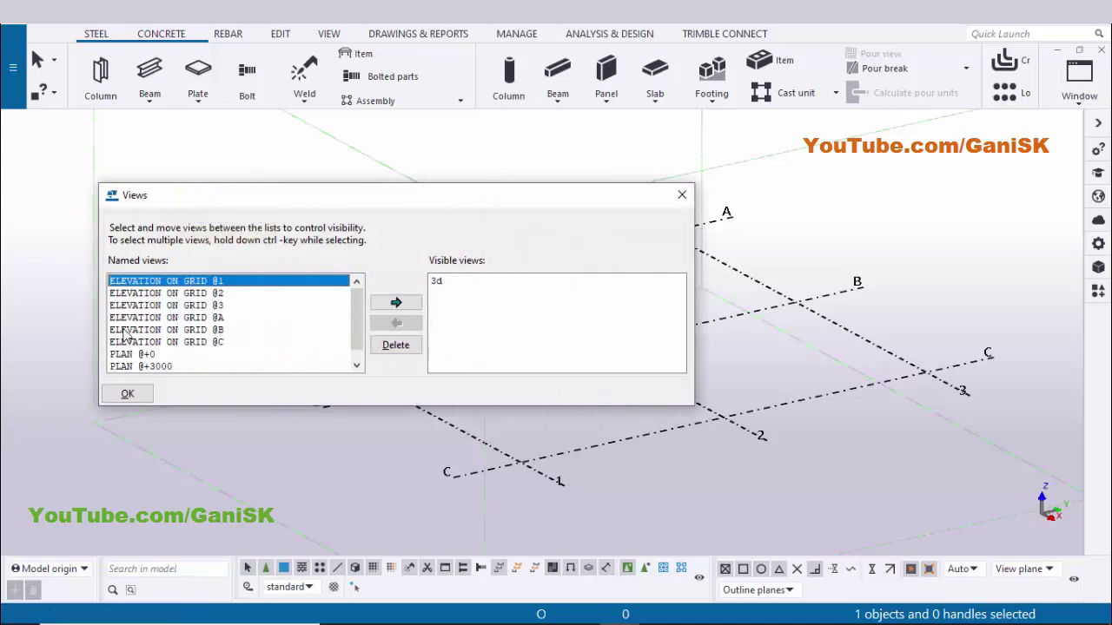
drag(501, 193, 471, 427)
middle_drag(590, 251, 735, 101)
scroll(510, 268, down, 2)
middle_drag(510, 267, 429, 311)
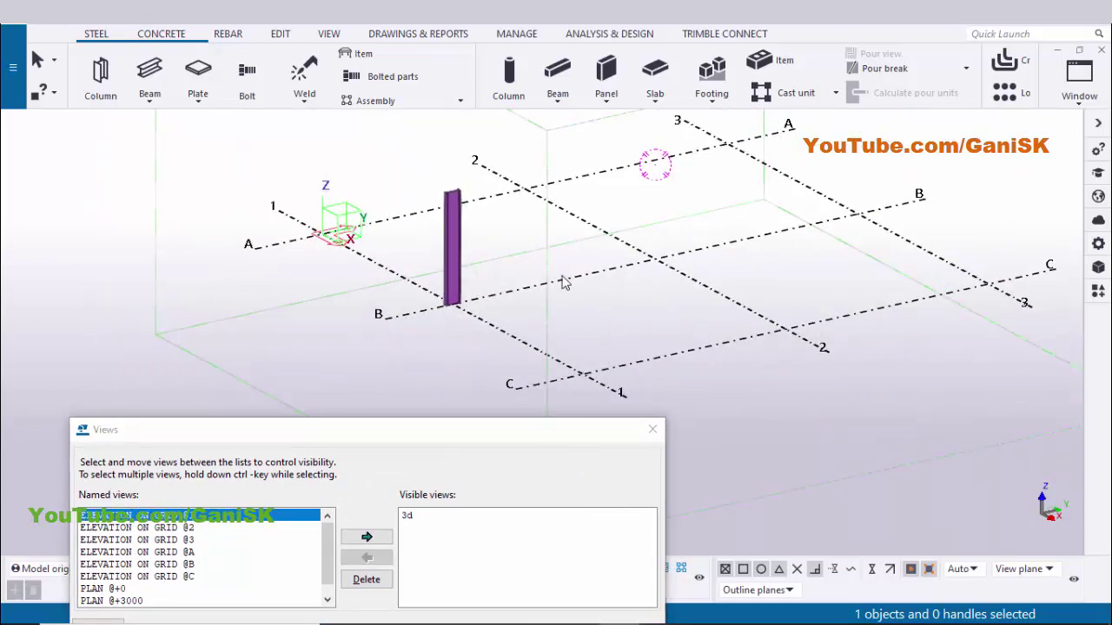
drag(332, 441, 350, 299)
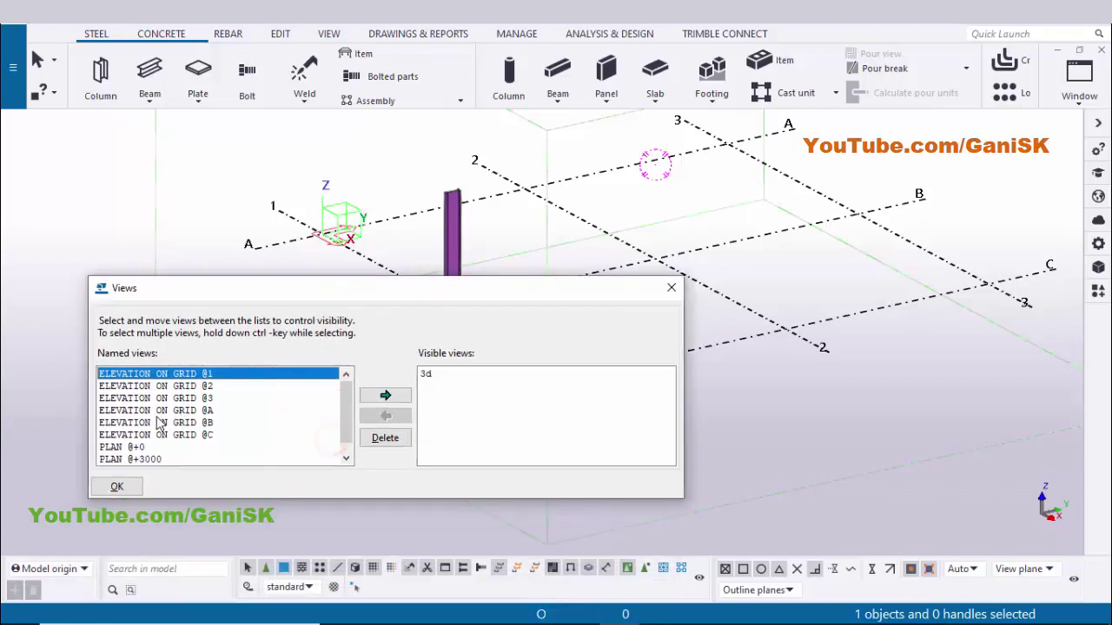
Make the view ELEVATION ON GRID @B visible and close the view list
click(185, 424)
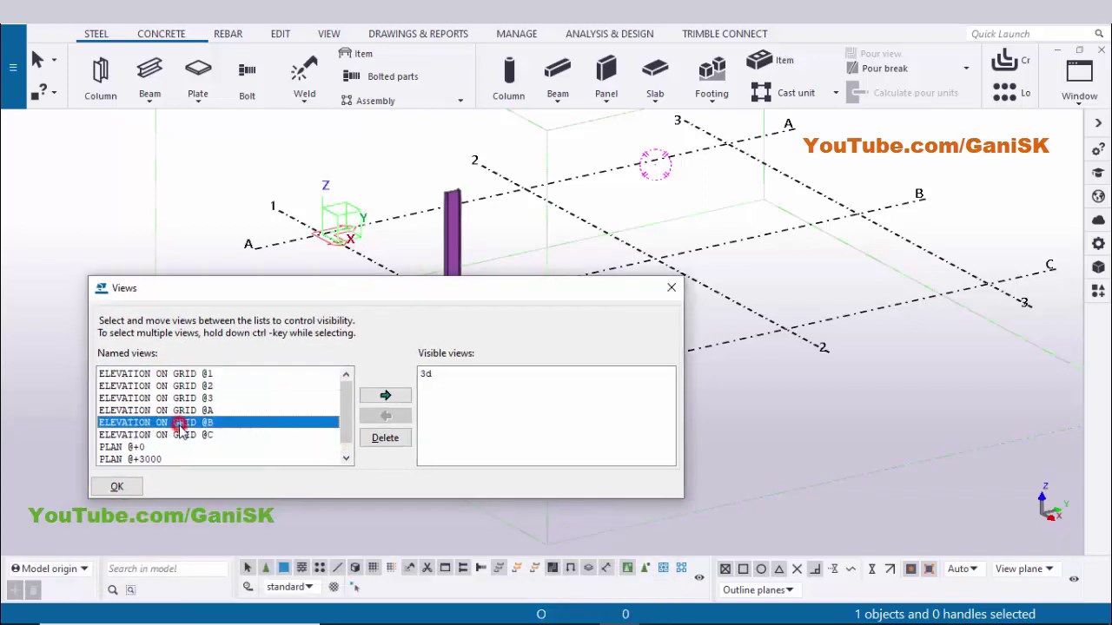
click(386, 396)
click(672, 287)
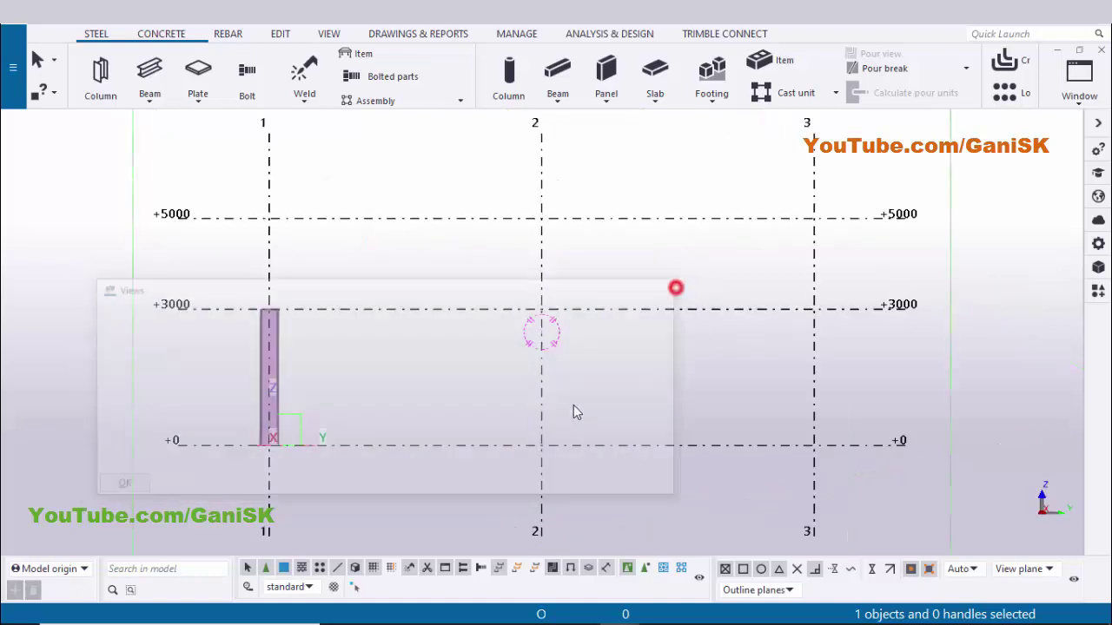
middle_drag(579, 427, 738, 395)
scroll(444, 406, up, 4)
middle_drag(443, 356, 541, 422)
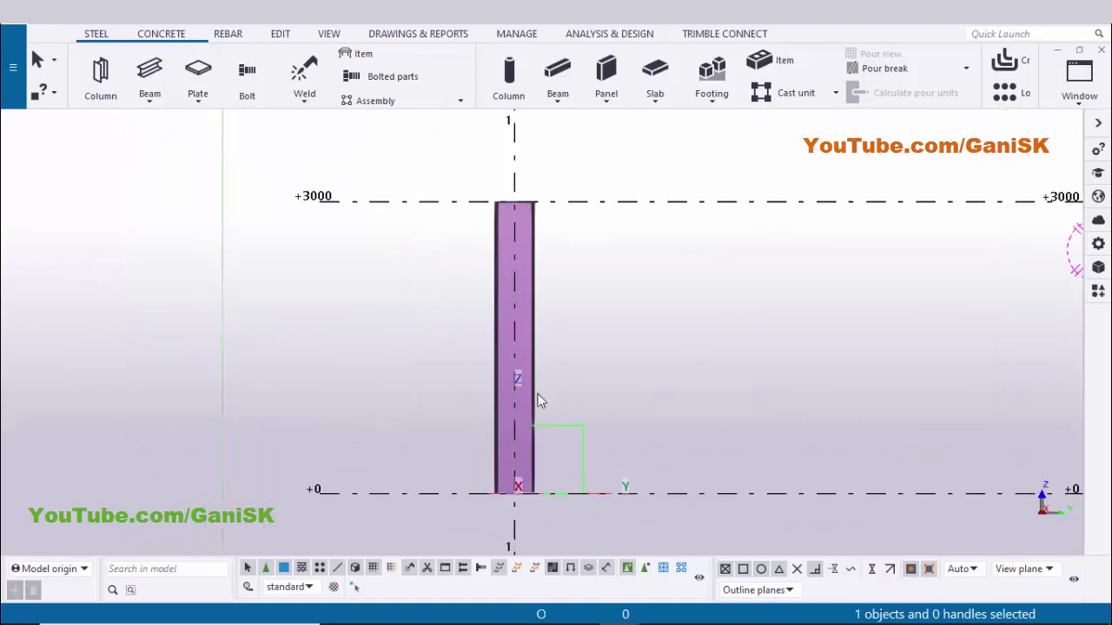
scroll(483, 359, up, 1)
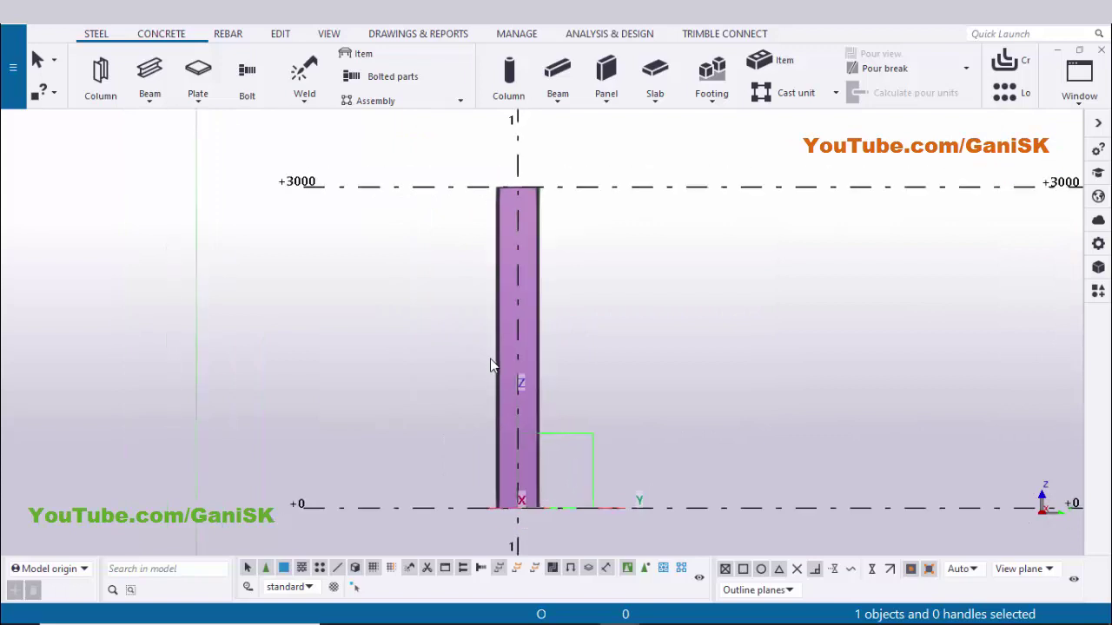
scroll(539, 388, down, 1)
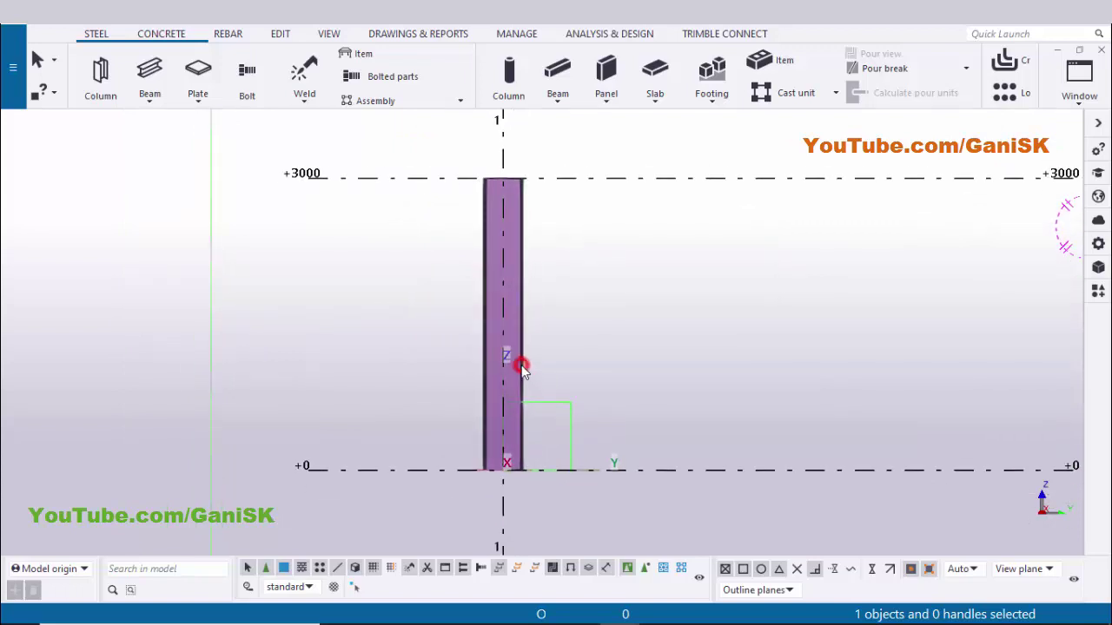
right_click(523, 372)
mouse_move(599, 292)
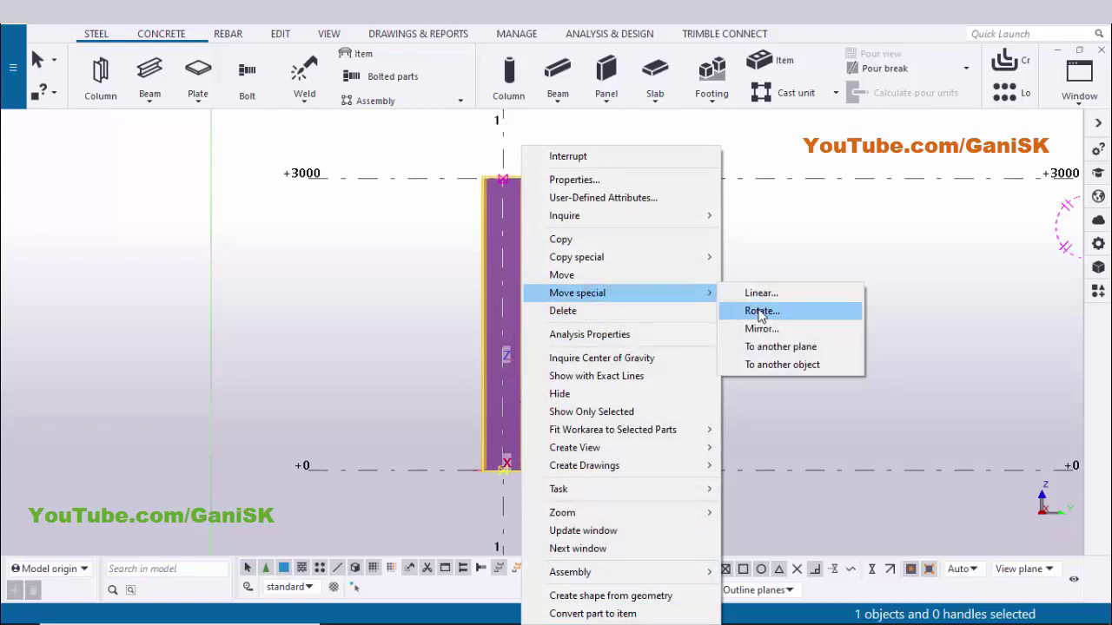
click(747, 311)
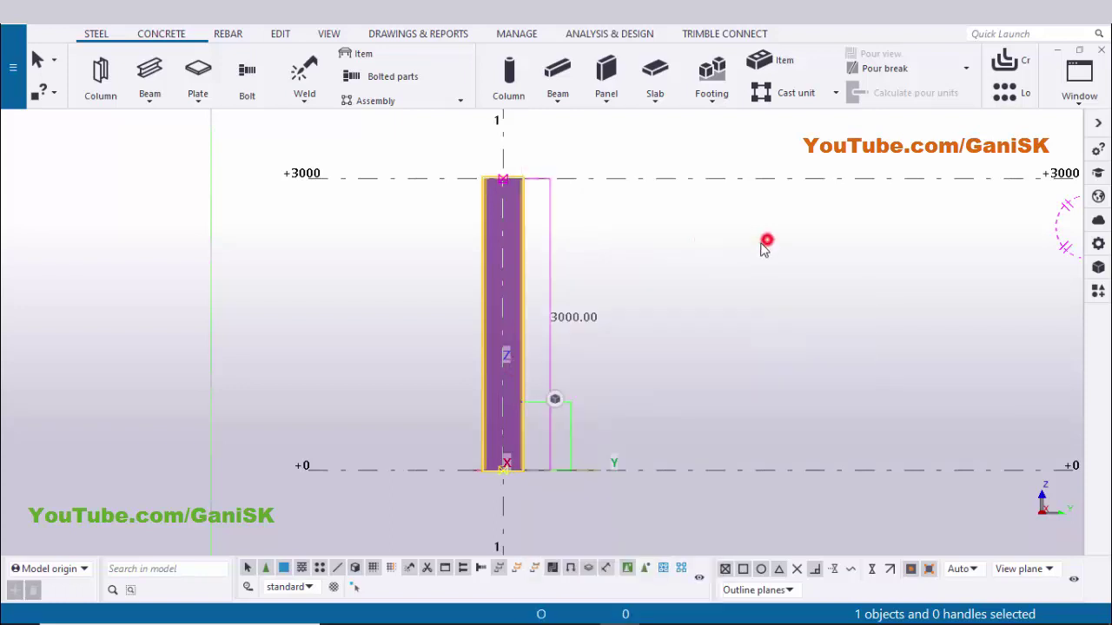
Set the work plane in the grid B elevation with the work plane tool, placing its origin at the +0 level line's end before grid 1
scroll(631, 395, down, 2)
middle_drag(630, 395, 545, 396)
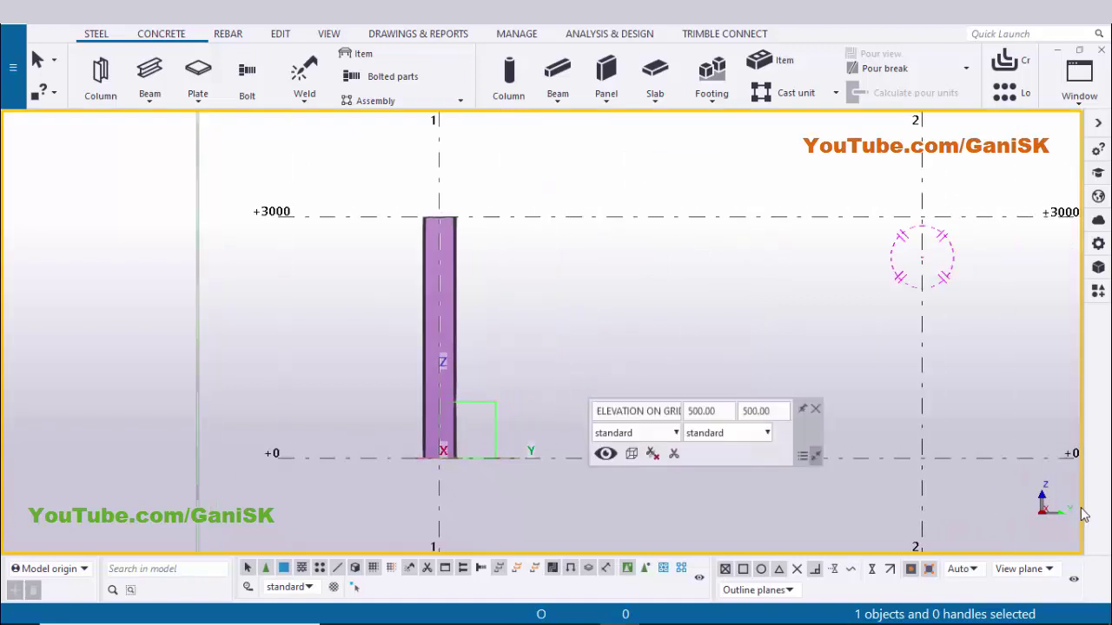
middle_drag(578, 294, 574, 296)
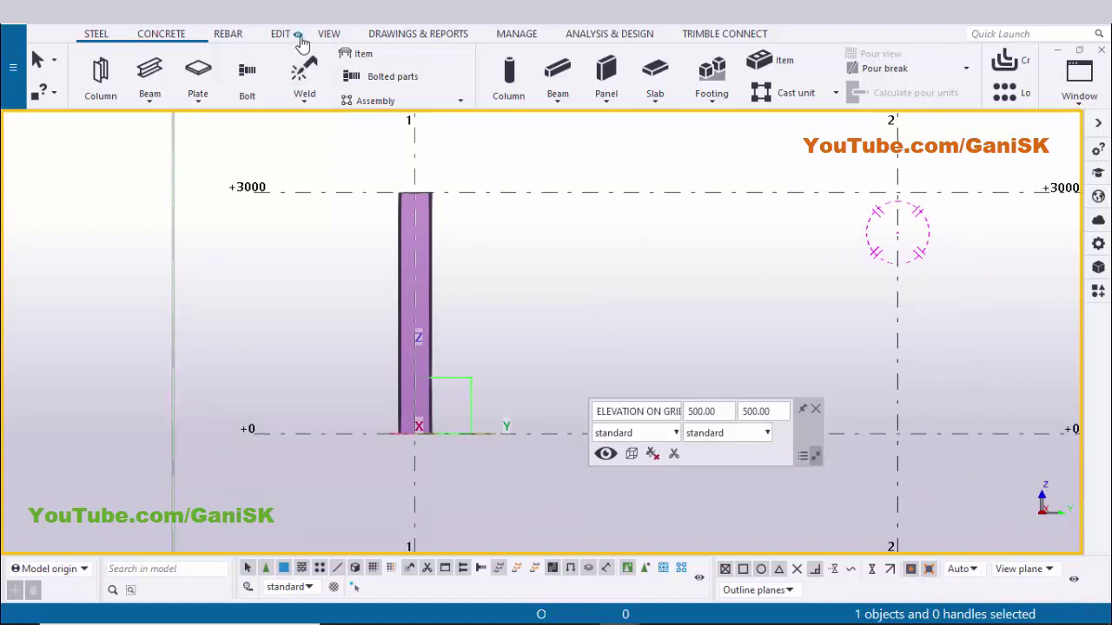
click(328, 33)
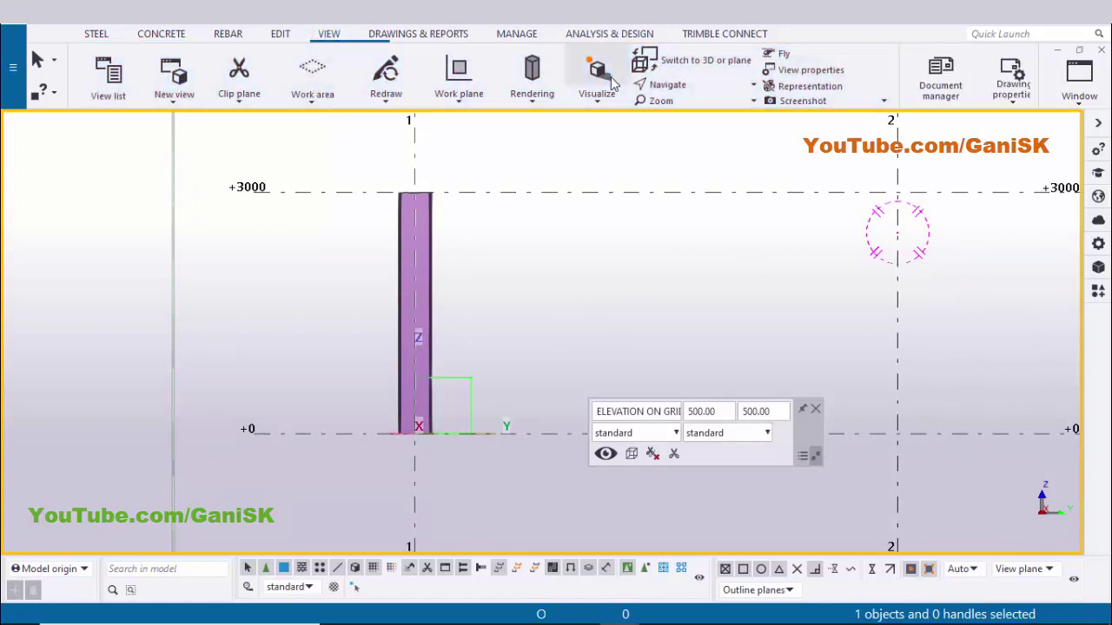
click(460, 102)
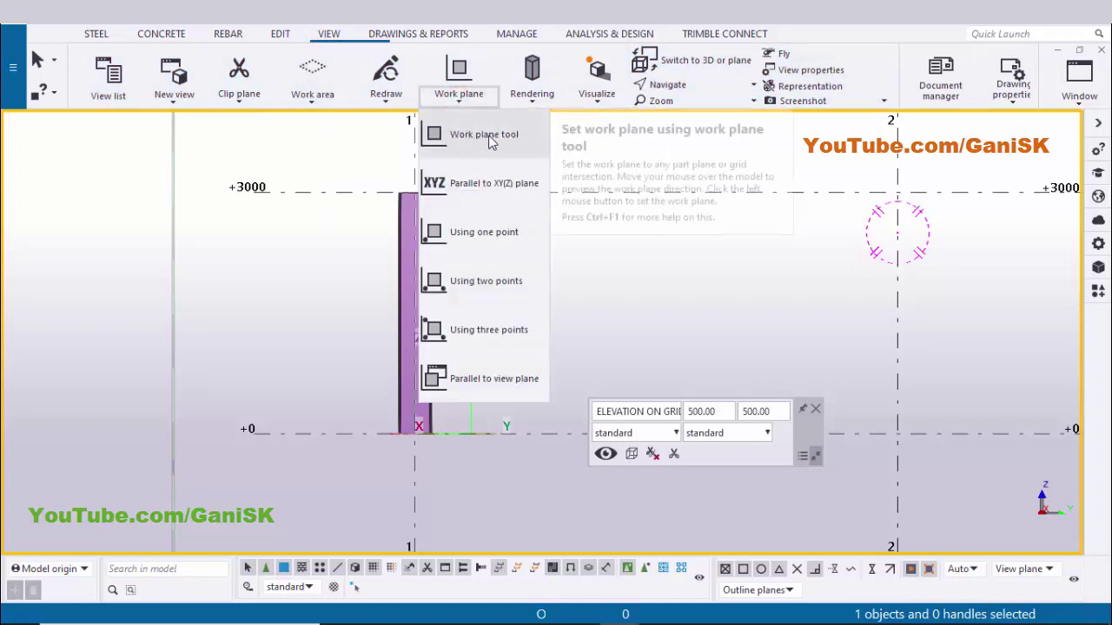
click(463, 137)
middle_drag(310, 398, 377, 333)
scroll(325, 380, up, 2)
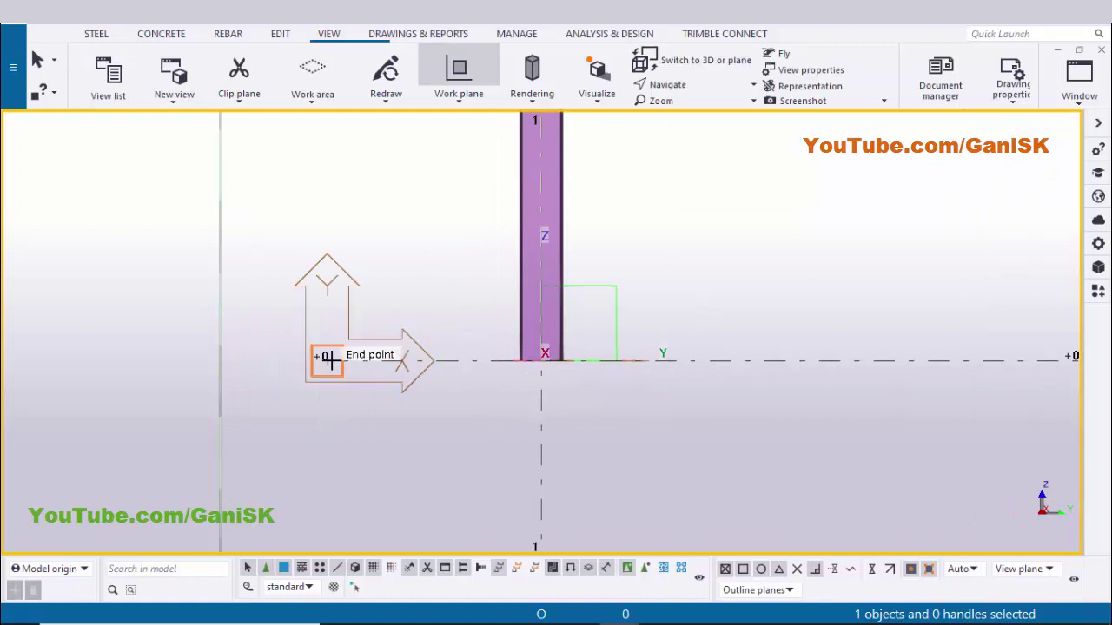
click(327, 362)
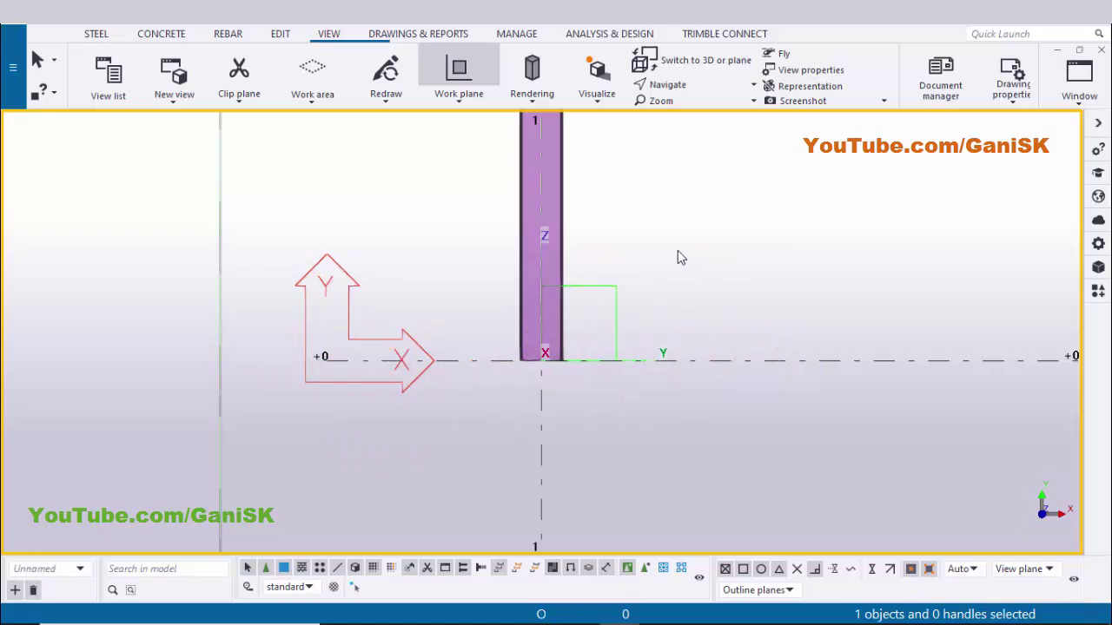
key(Escape)
Examine the work plane's axis directions and the column's position relative to its origin in the grid B elevation
scroll(668, 278, down, 3)
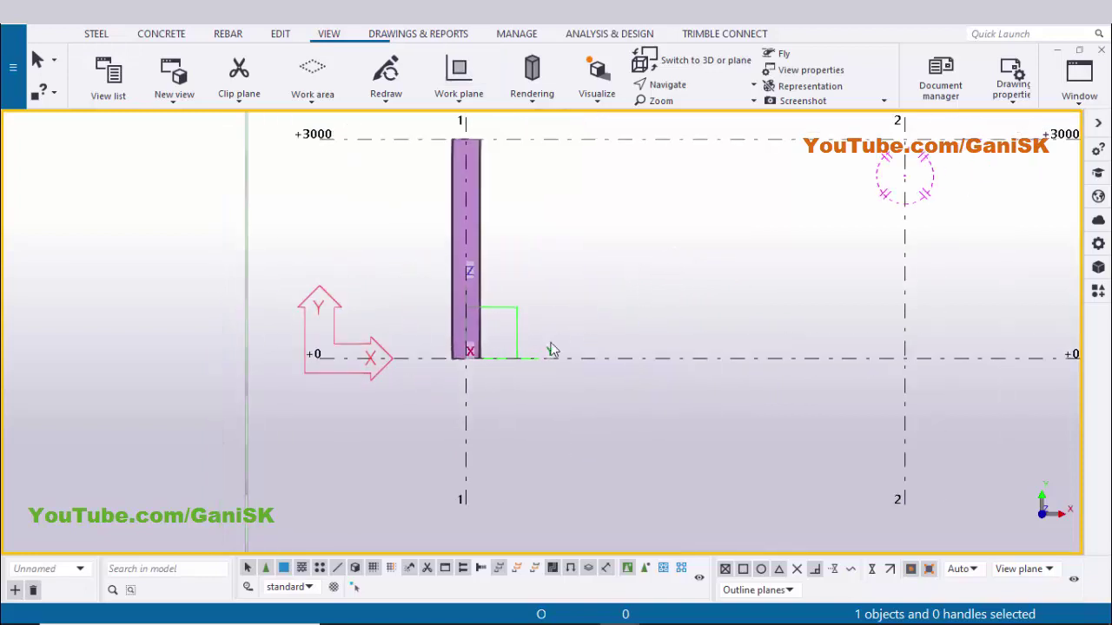
scroll(387, 383, up, 4)
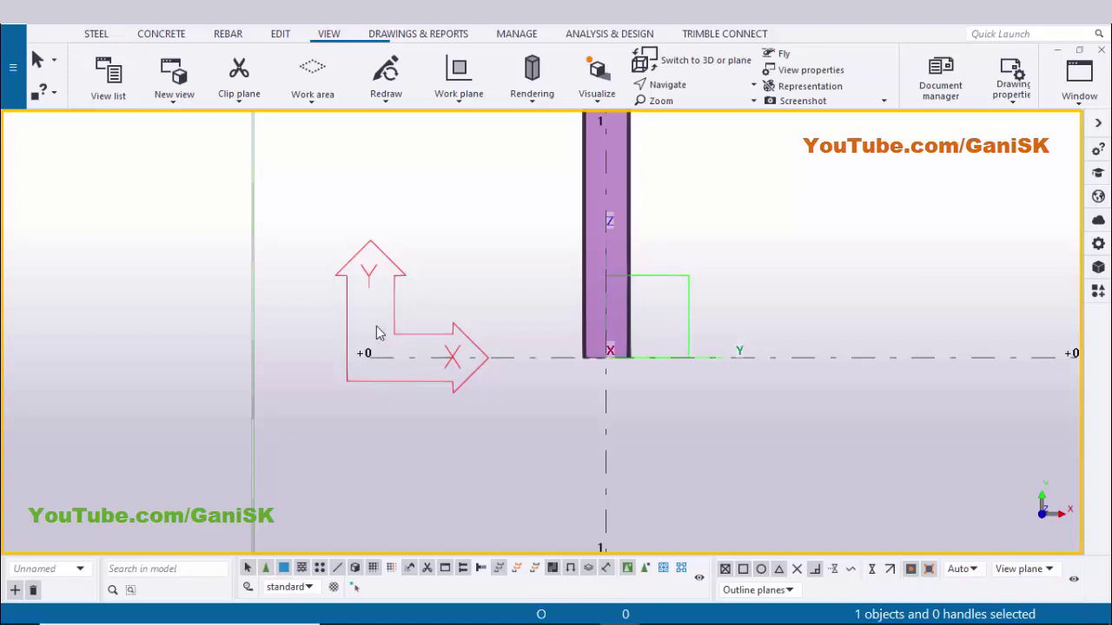
scroll(377, 329, down, 2)
middle_drag(537, 373, 421, 375)
scroll(465, 358, down, 1)
middle_drag(501, 352, 492, 419)
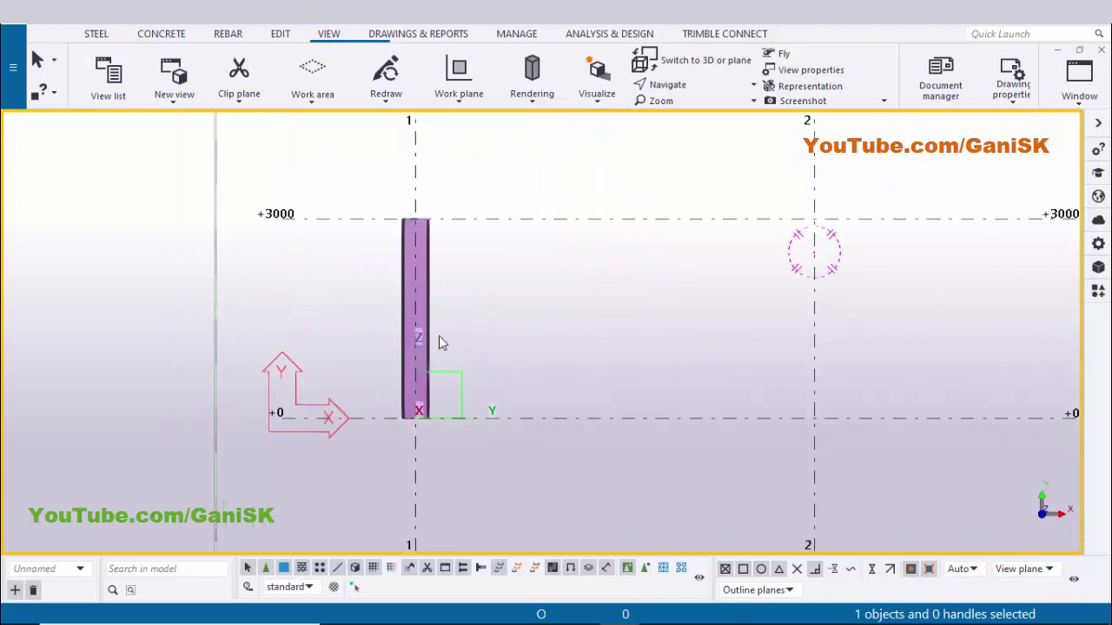
scroll(439, 343, up, 2)
scroll(406, 272, up, 2)
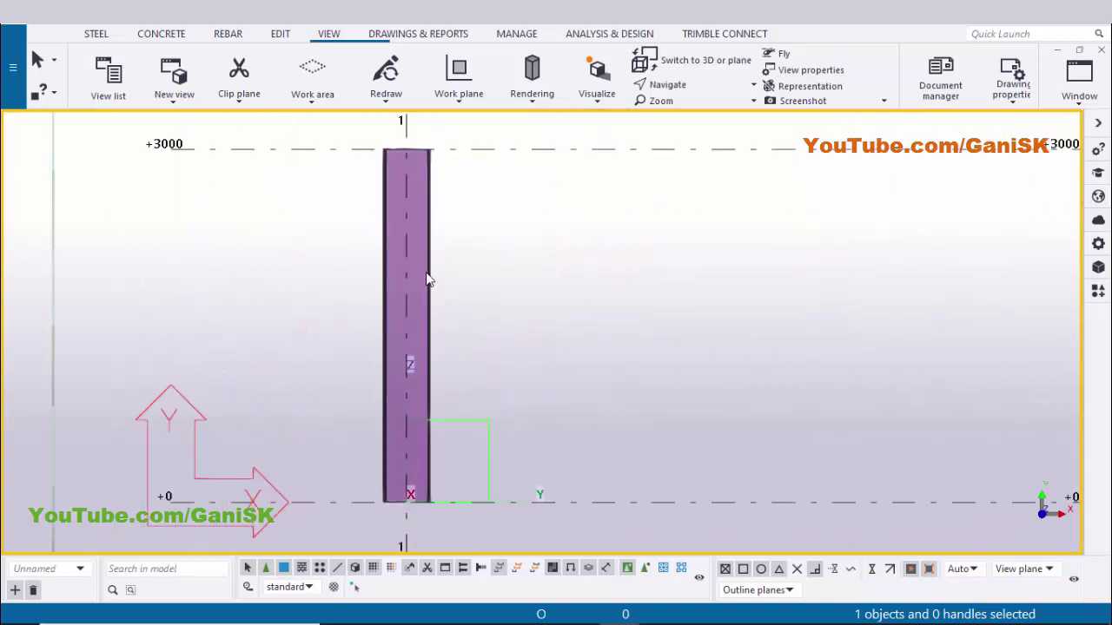
middle_drag(449, 342, 453, 256)
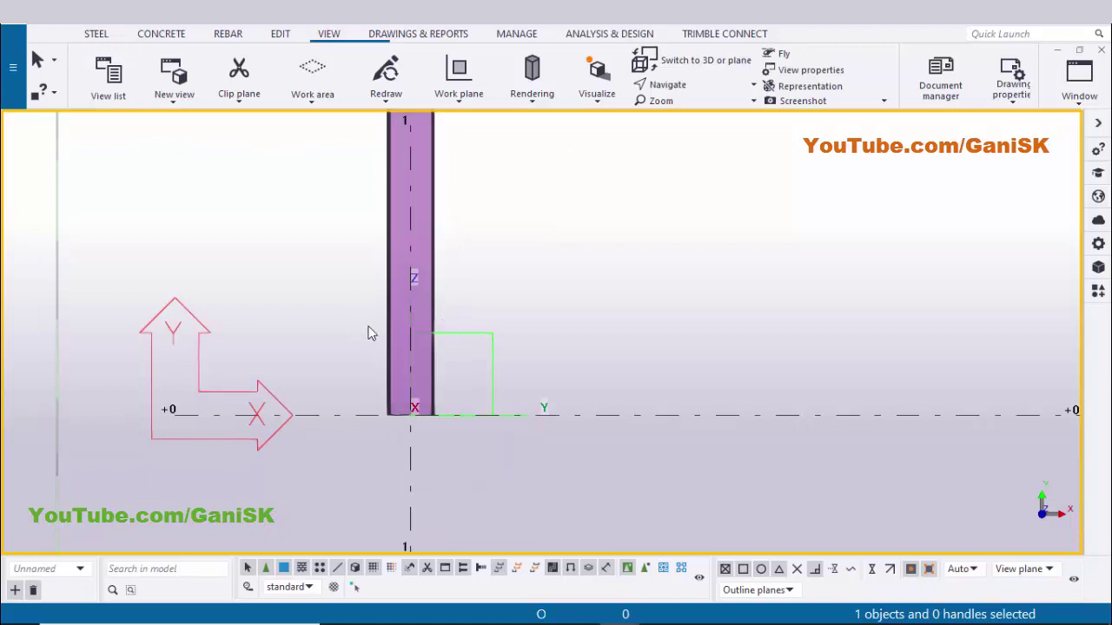
scroll(438, 312, down, 1)
Start a special rotate move for the column and pick its base at grid 1, level +0, as the rotation origin
click(432, 298)
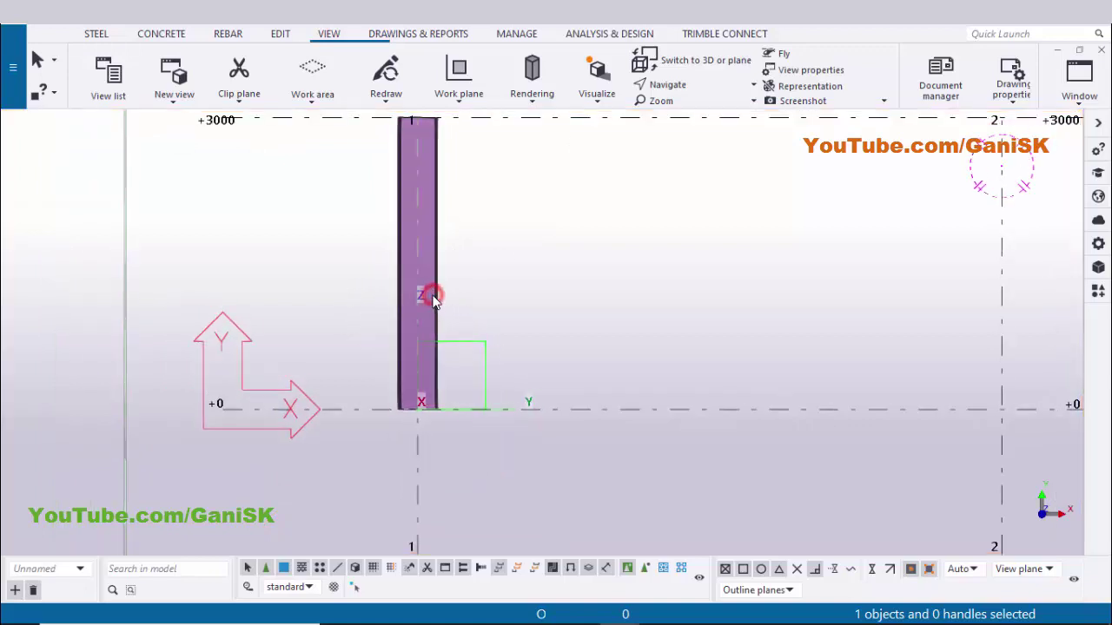
right_click(434, 301)
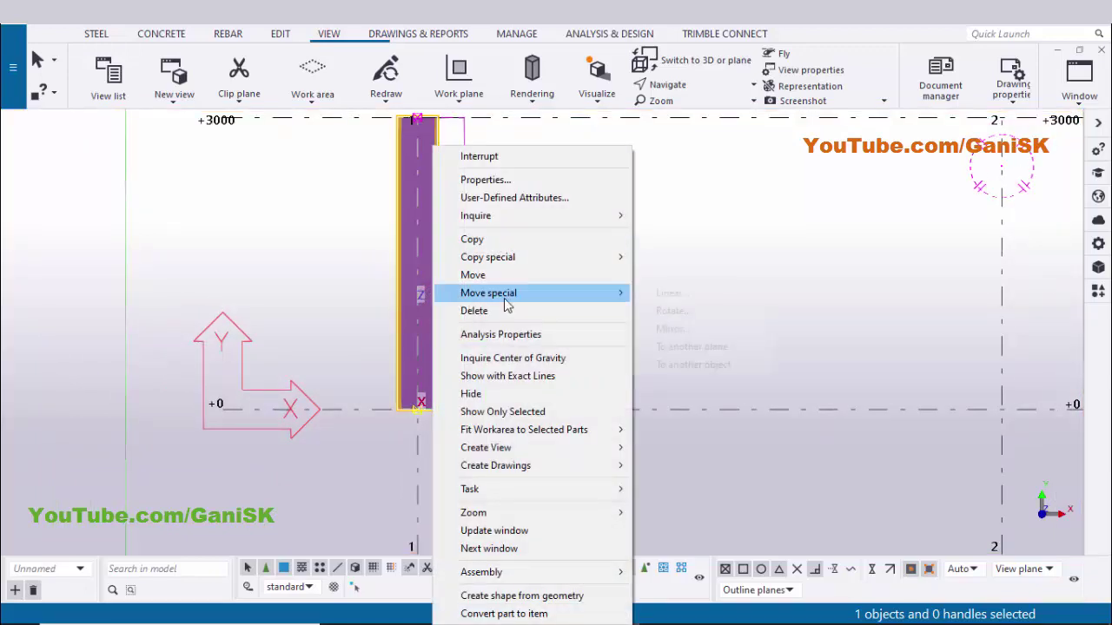
mouse_move(579, 301)
click(665, 309)
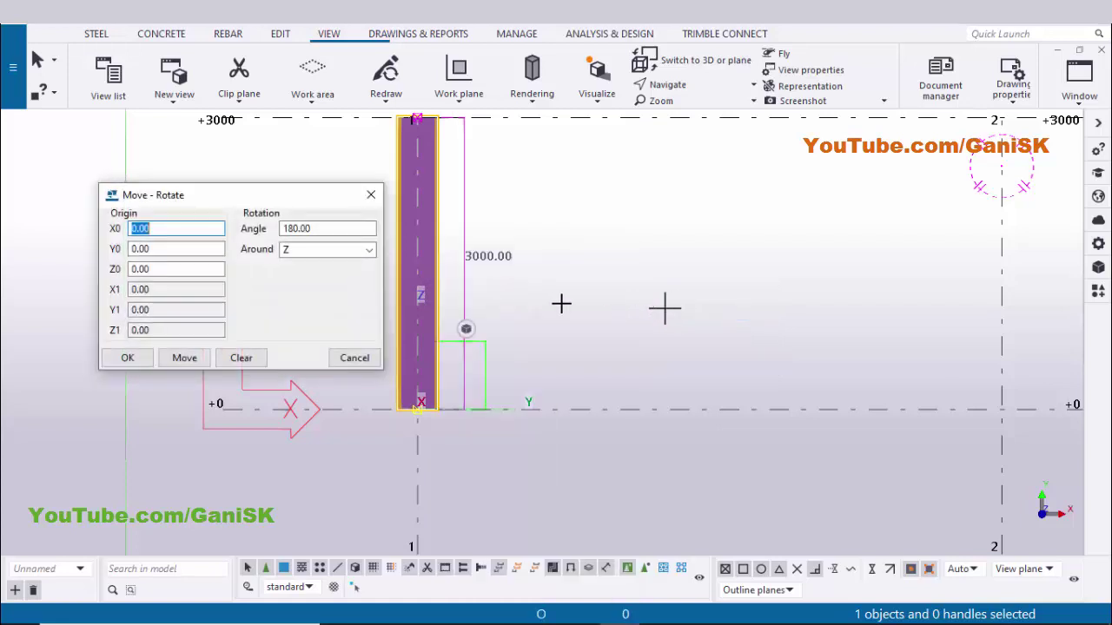
middle_drag(667, 307, 717, 310)
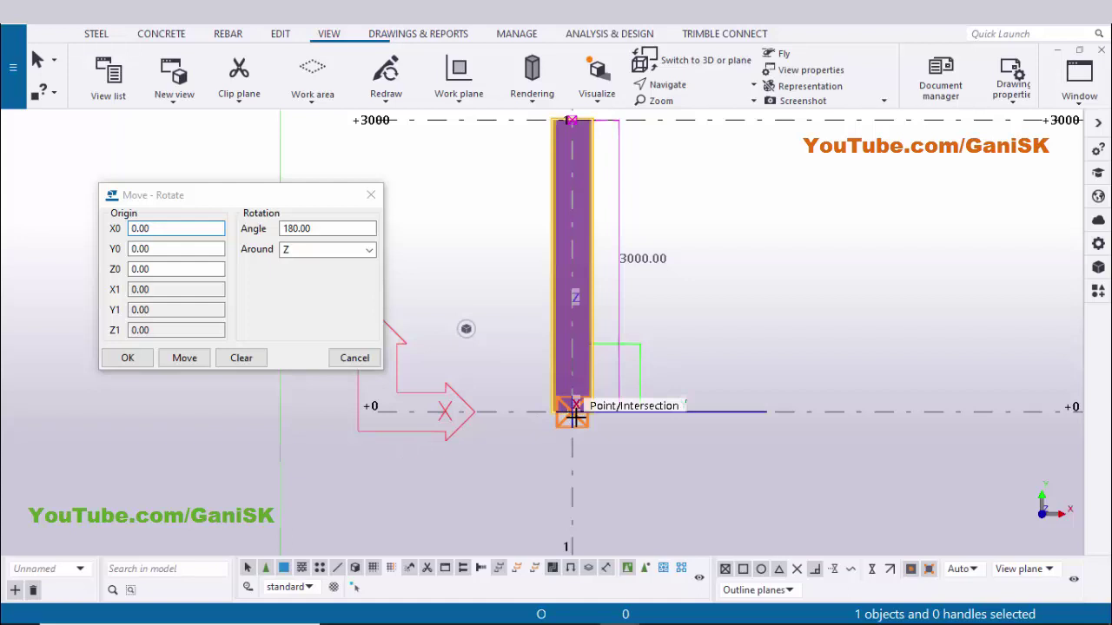
scroll(573, 422, up, 3)
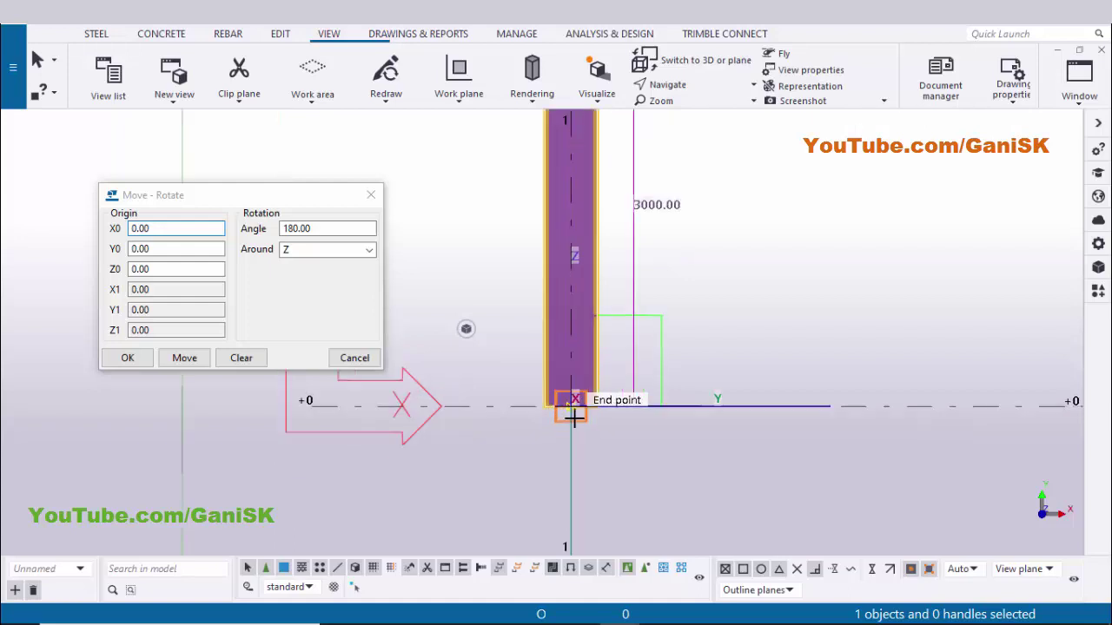
click(569, 399)
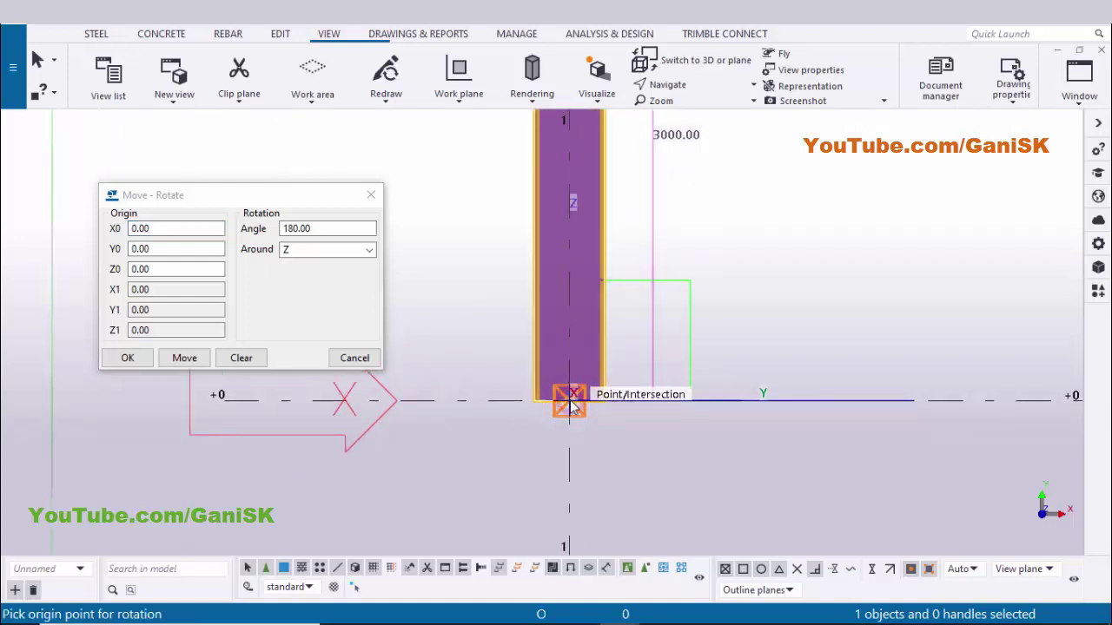
click(571, 401)
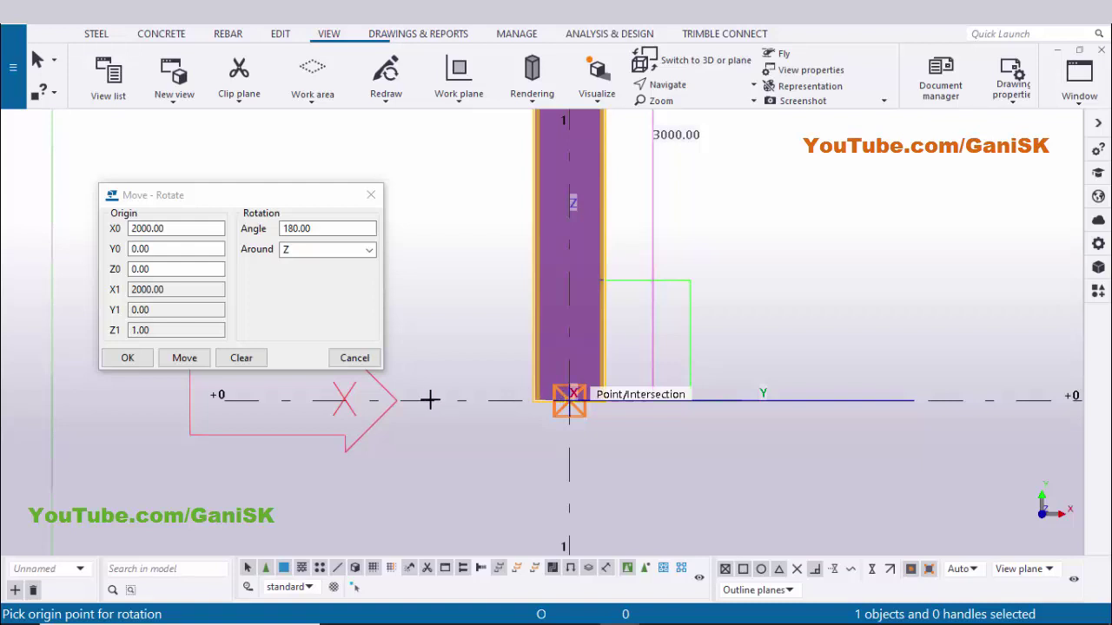
Rotate the column by an angle of 10.00 around Z and close the rotation dialog
double_click(311, 230)
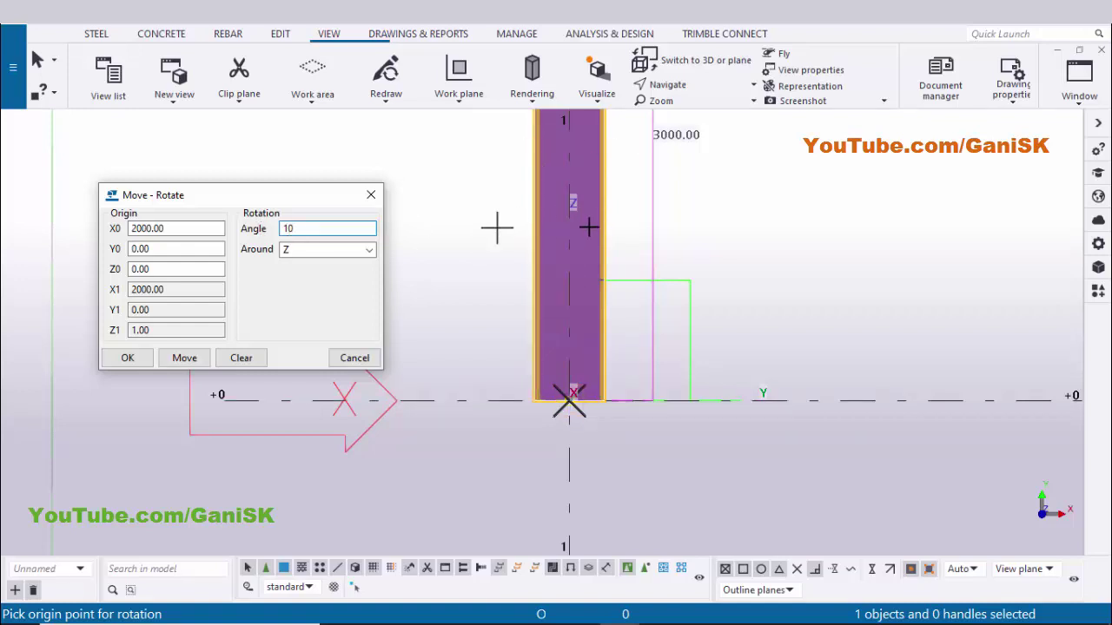
double_click(297, 228)
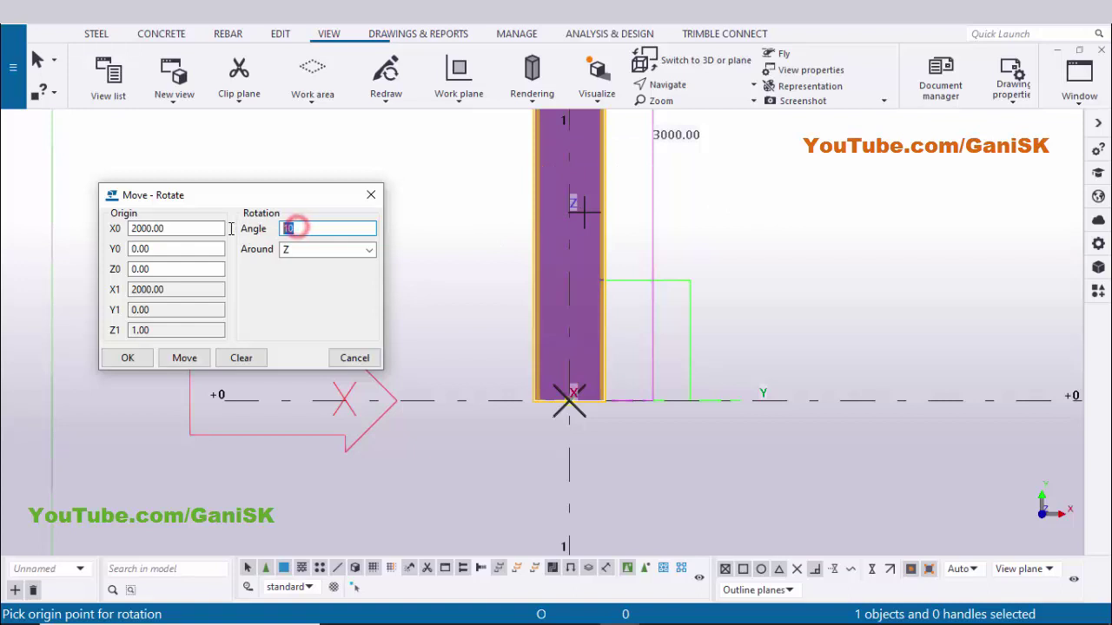
text(-)
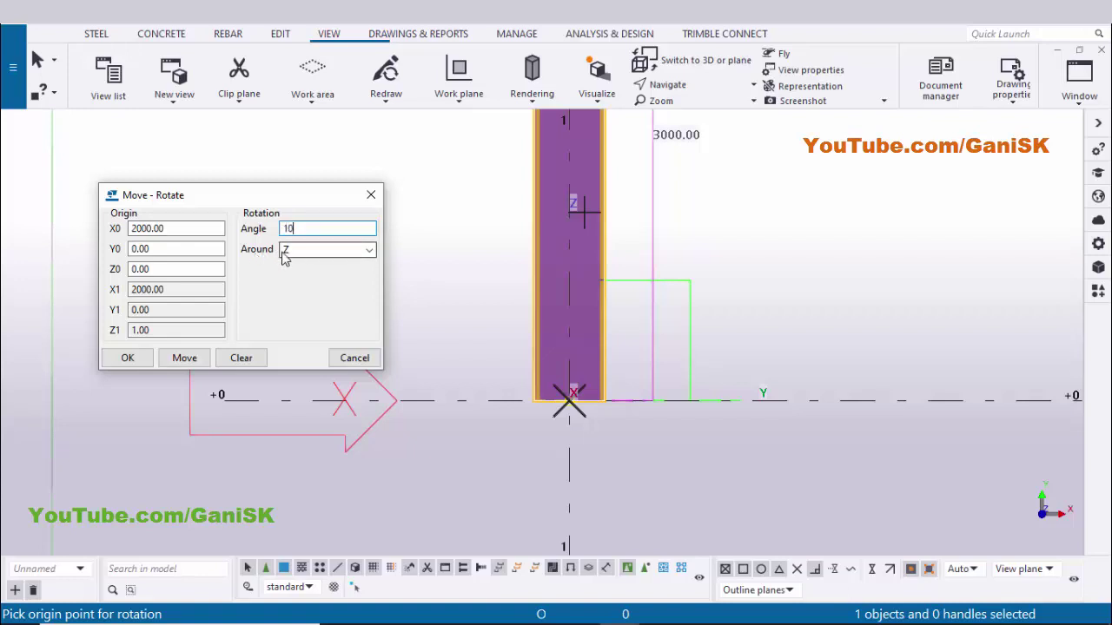
scroll(597, 337, down, 1)
middle_drag(601, 351, 786, 358)
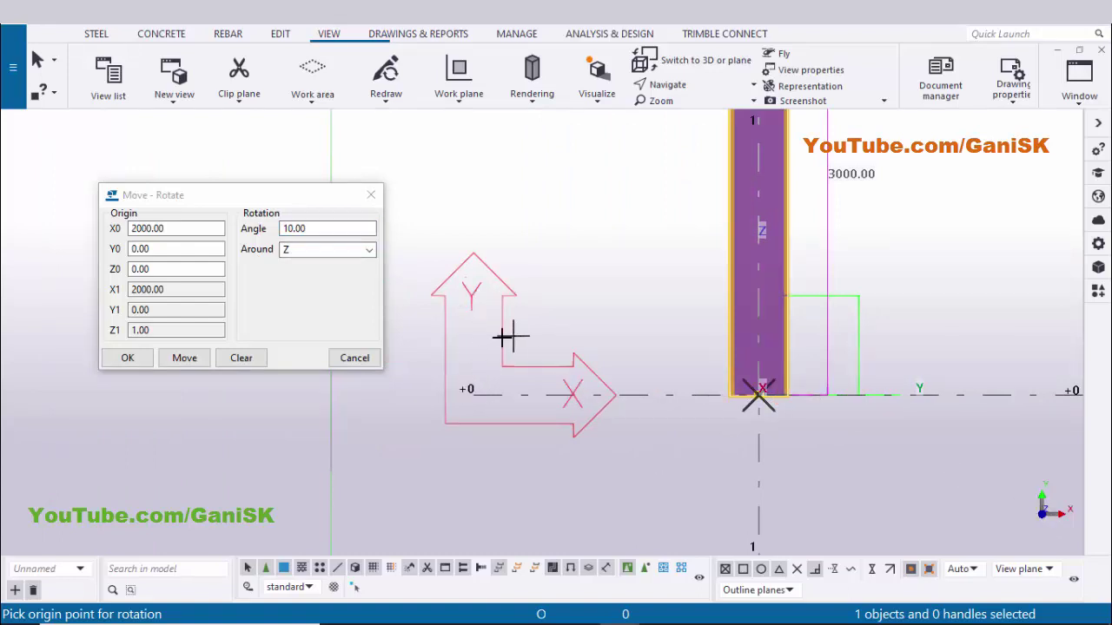
click(184, 360)
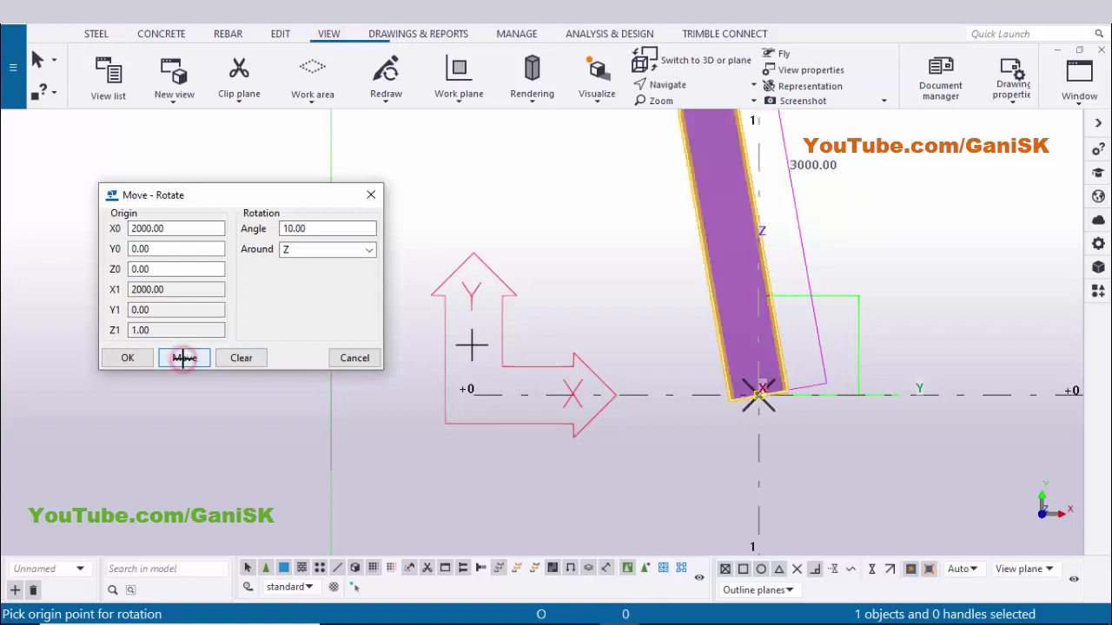
click(143, 360)
Check the tilted column from top to base, end the rotate command and redraw the elevation view
scroll(610, 397, down, 2)
middle_drag(604, 399, 412, 501)
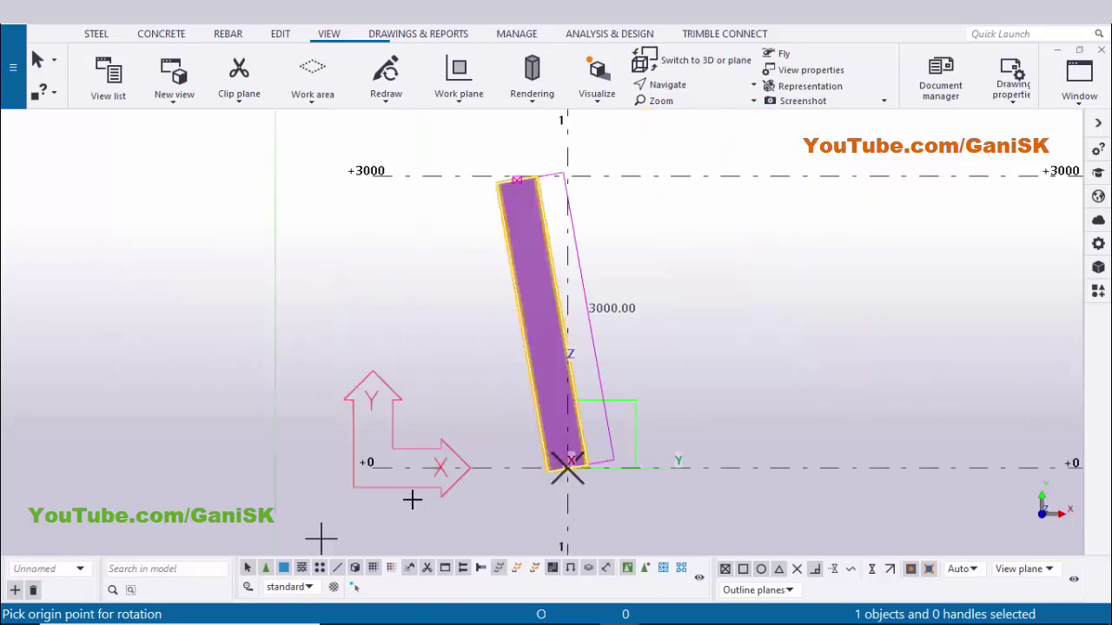
scroll(478, 247, up, 2)
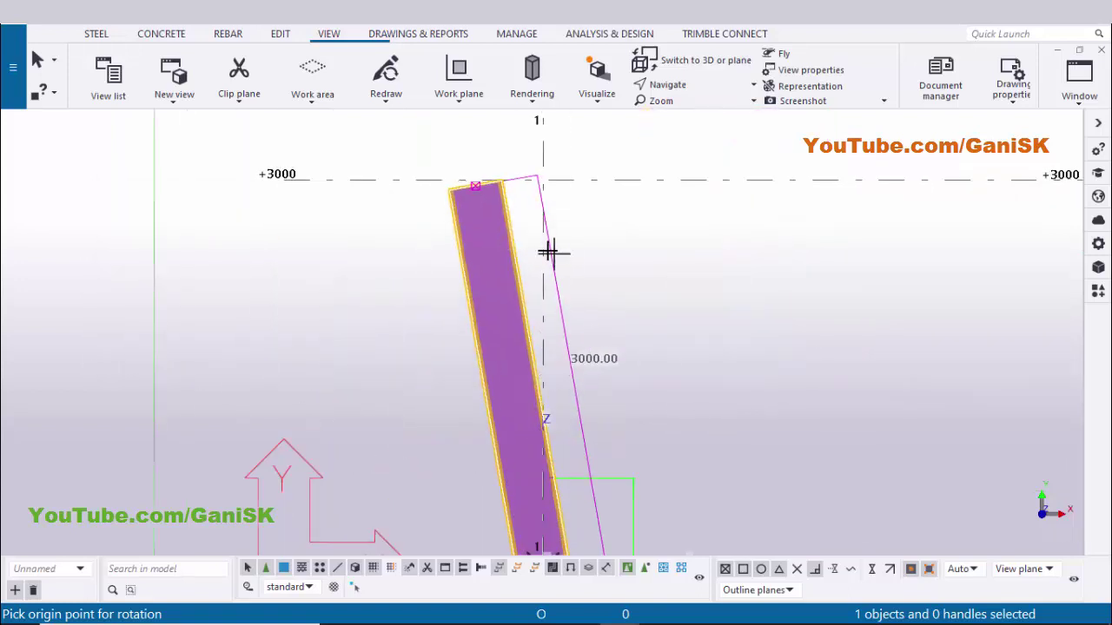
middle_drag(494, 310, 496, 266)
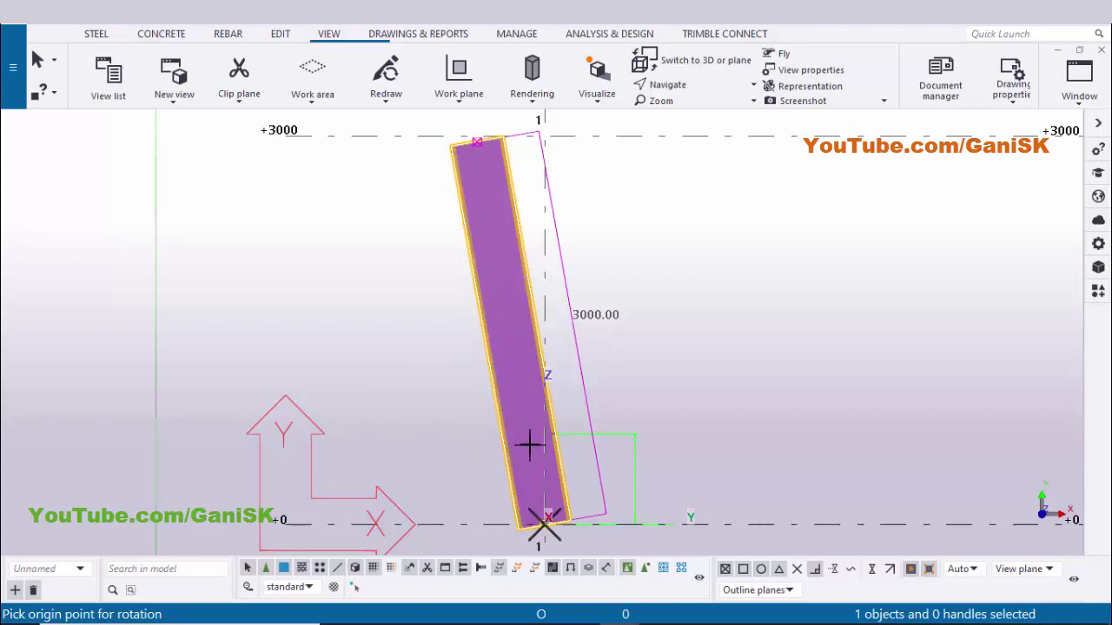
scroll(598, 380, down, 1)
middle_drag(597, 379, 530, 432)
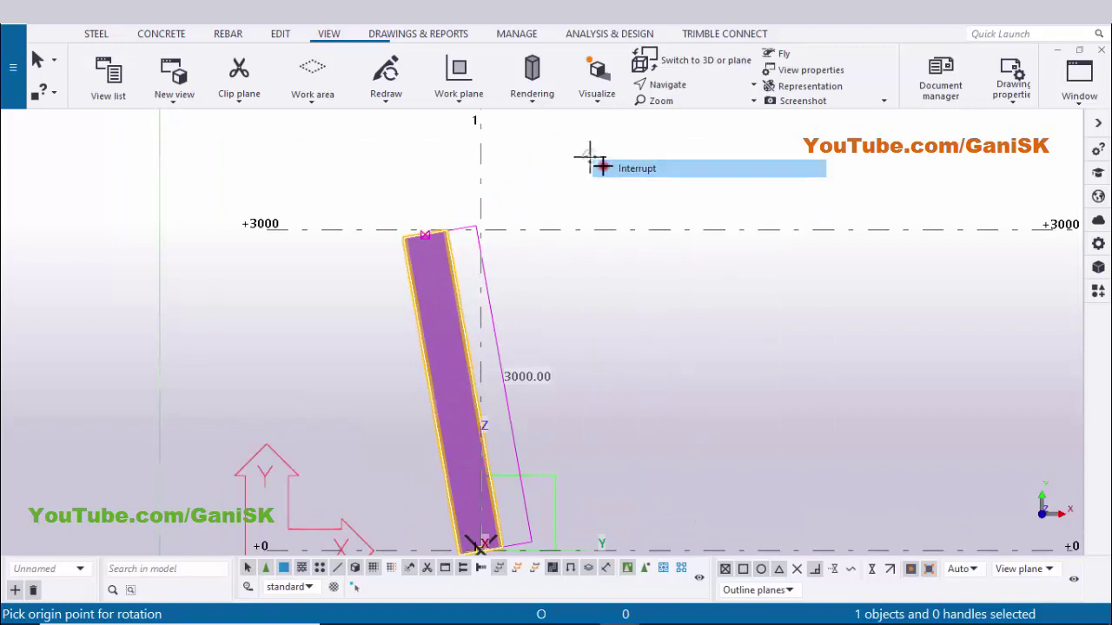
right_click(607, 135)
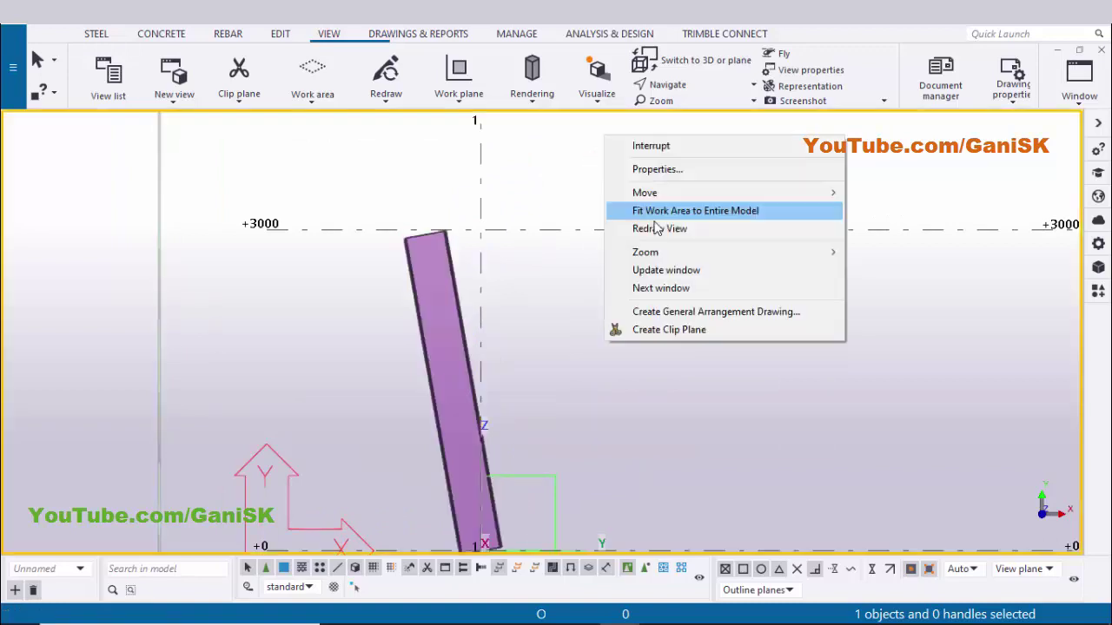
click(652, 227)
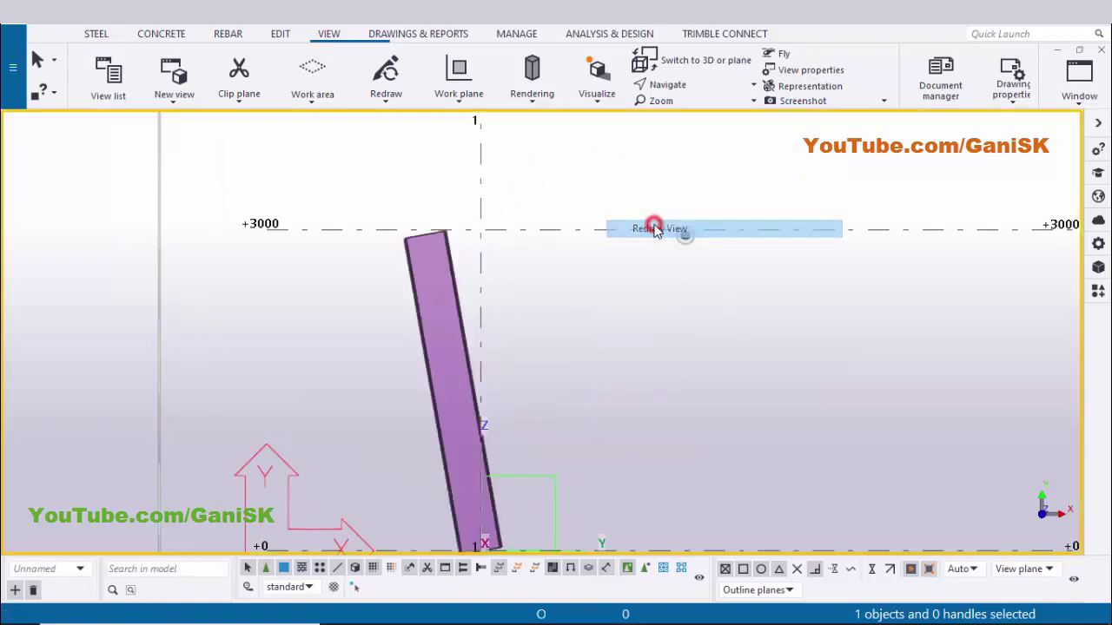
Start an angle measurement in the grid B elevation and pick the column base at grid 1, level +0, as the centre point
click(282, 35)
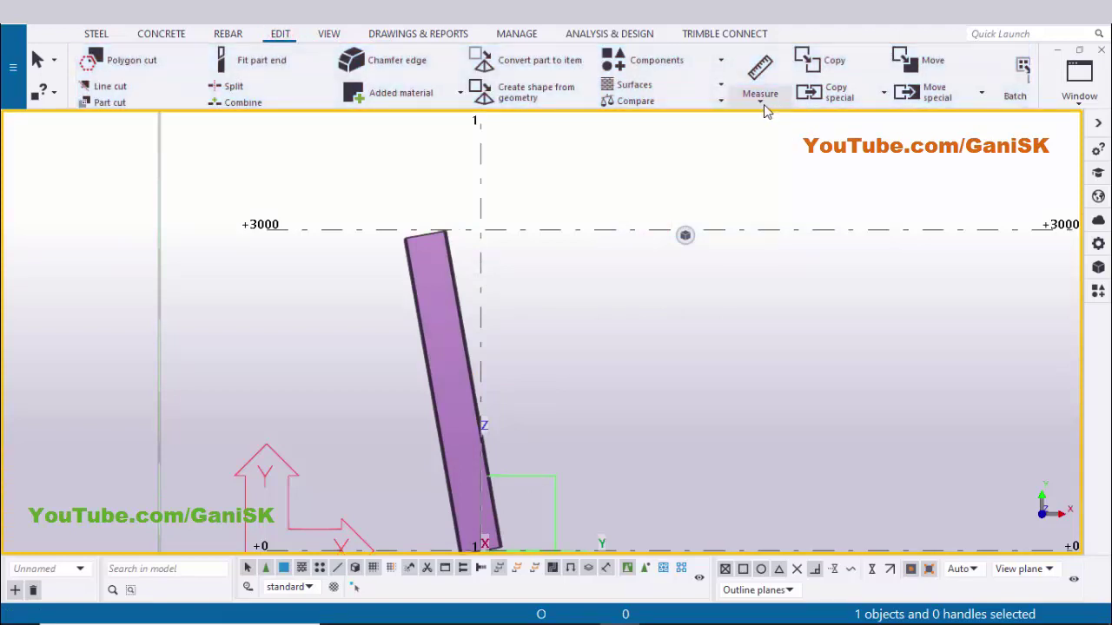
click(762, 103)
click(763, 225)
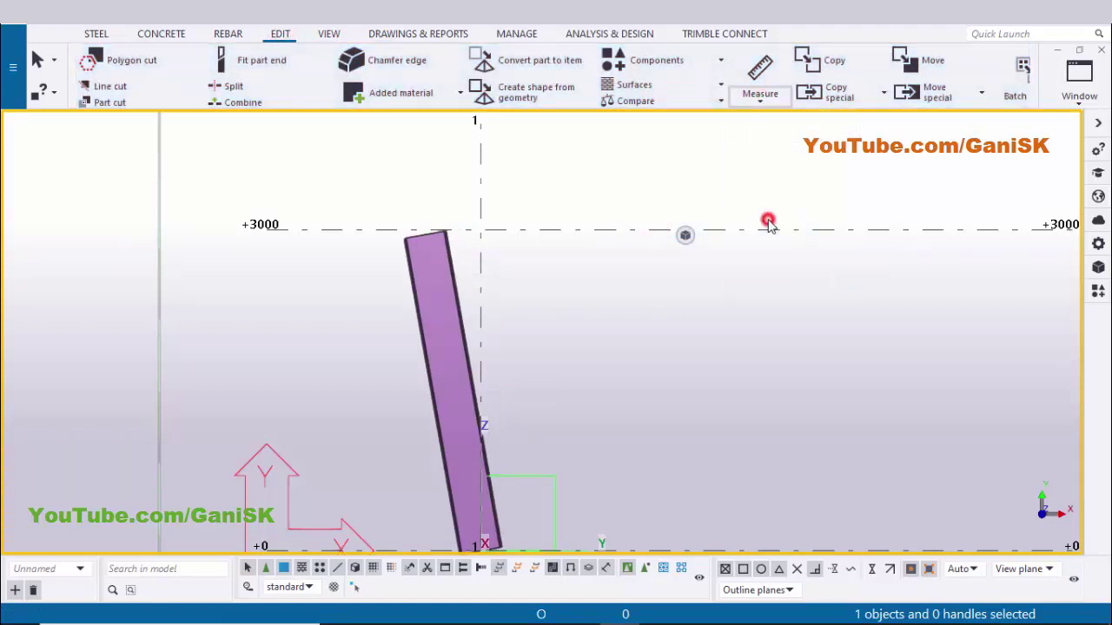
middle_drag(630, 404, 595, 328)
scroll(515, 379, up, 4)
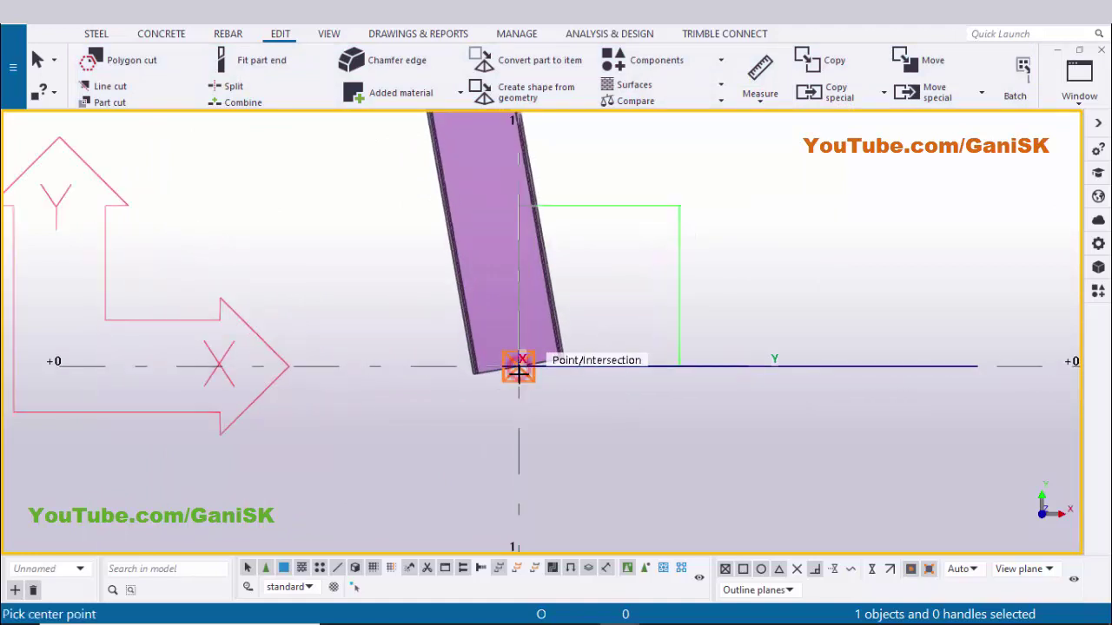
click(518, 372)
scroll(523, 384, down, 10)
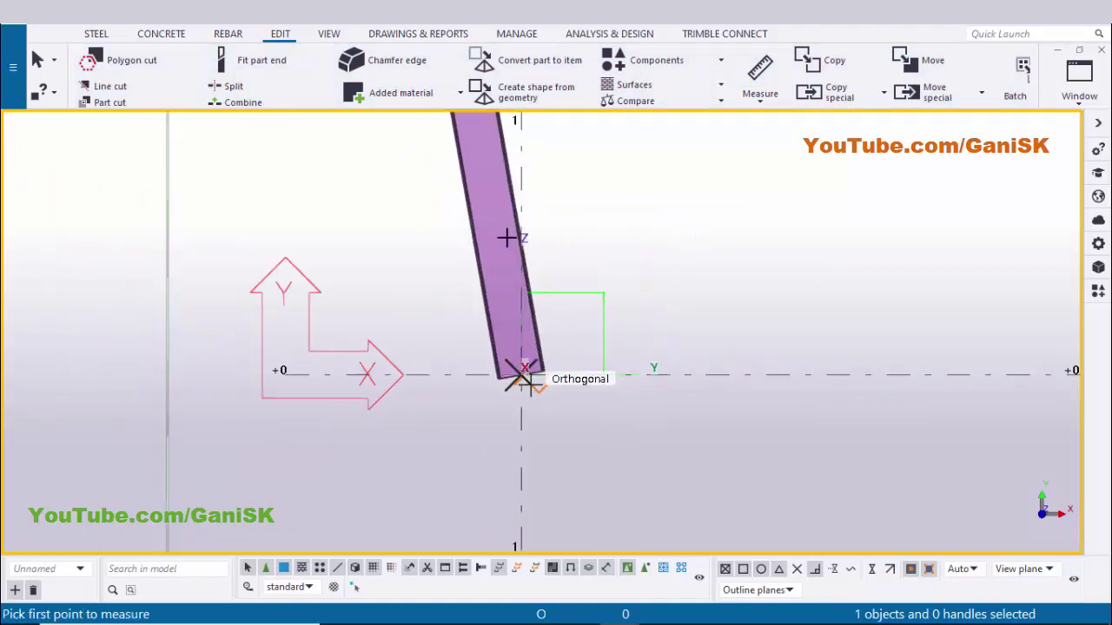
Measure the column's tilt angle from the end point of its axis at the top to the perpendicular point on grid line 1
middle_drag(498, 295, 514, 468)
scroll(503, 396, up, 3)
scroll(504, 397, up, 2)
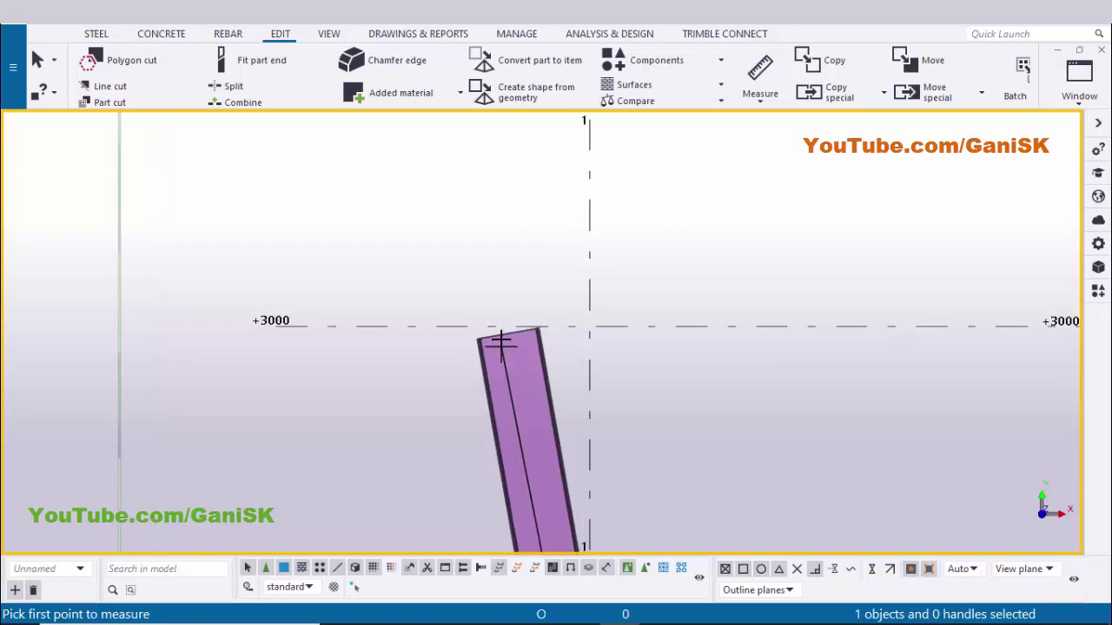
scroll(507, 333, up, 3)
scroll(508, 332, up, 1)
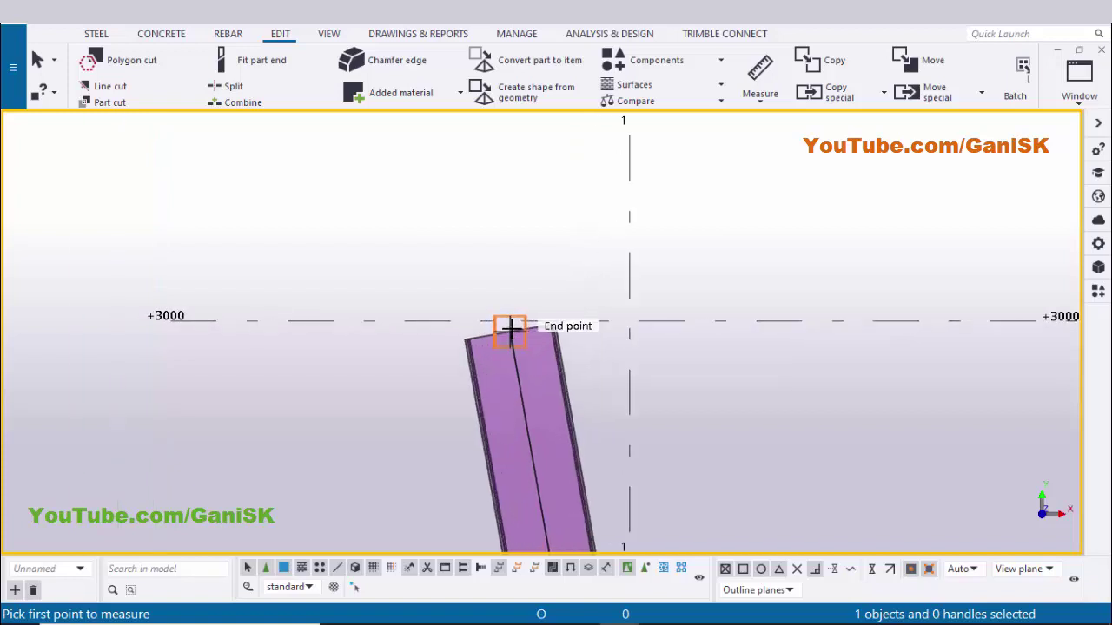
click(512, 333)
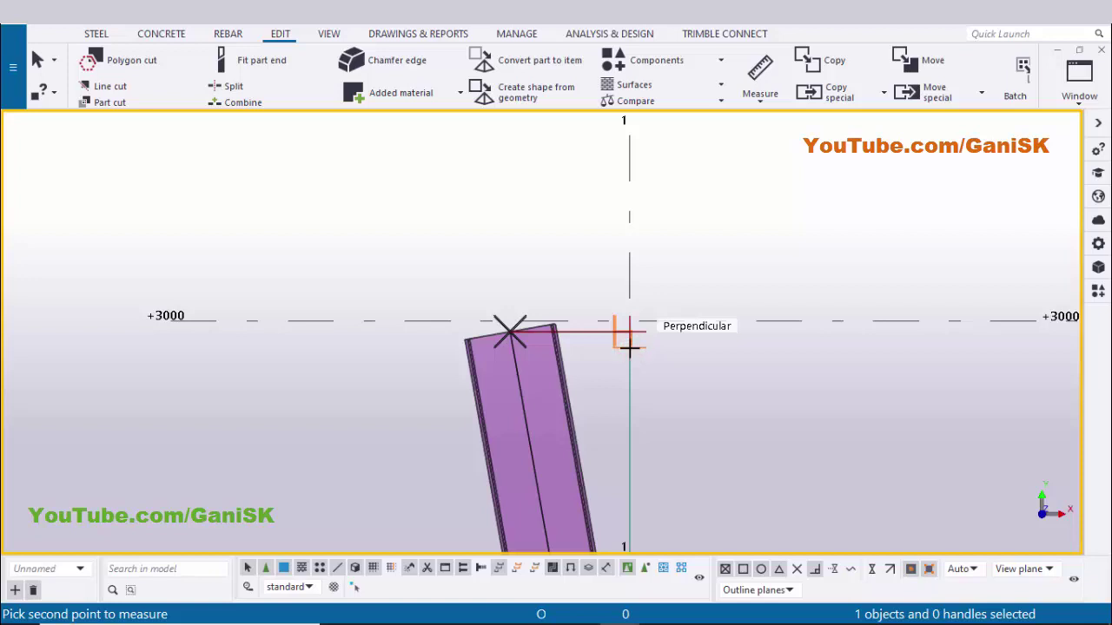
click(630, 330)
scroll(595, 322, up, 3)
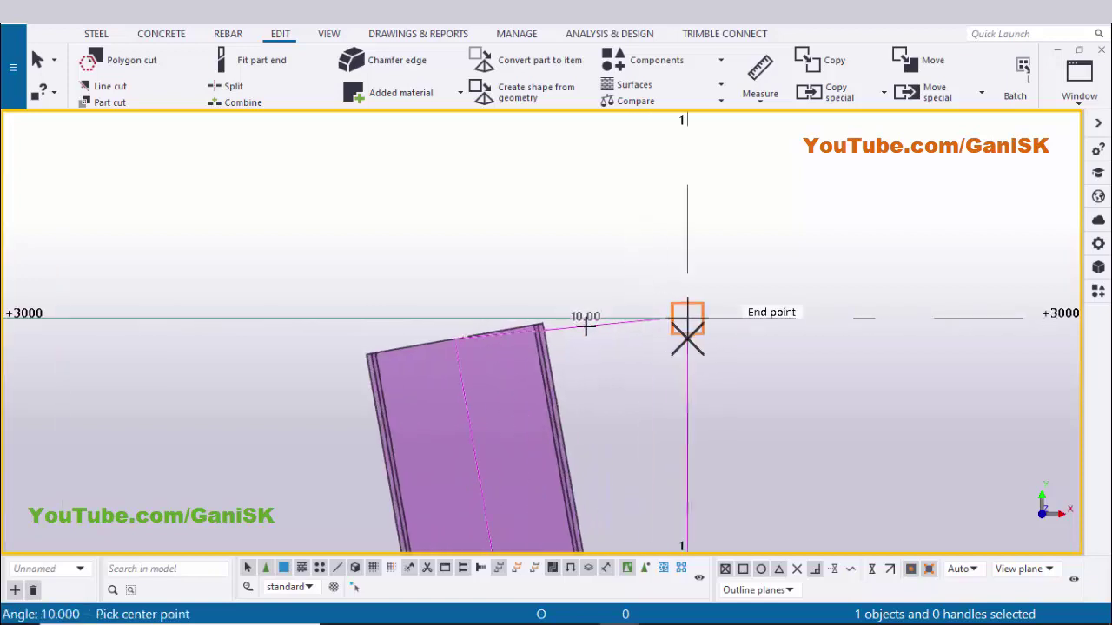
scroll(569, 325, down, 5)
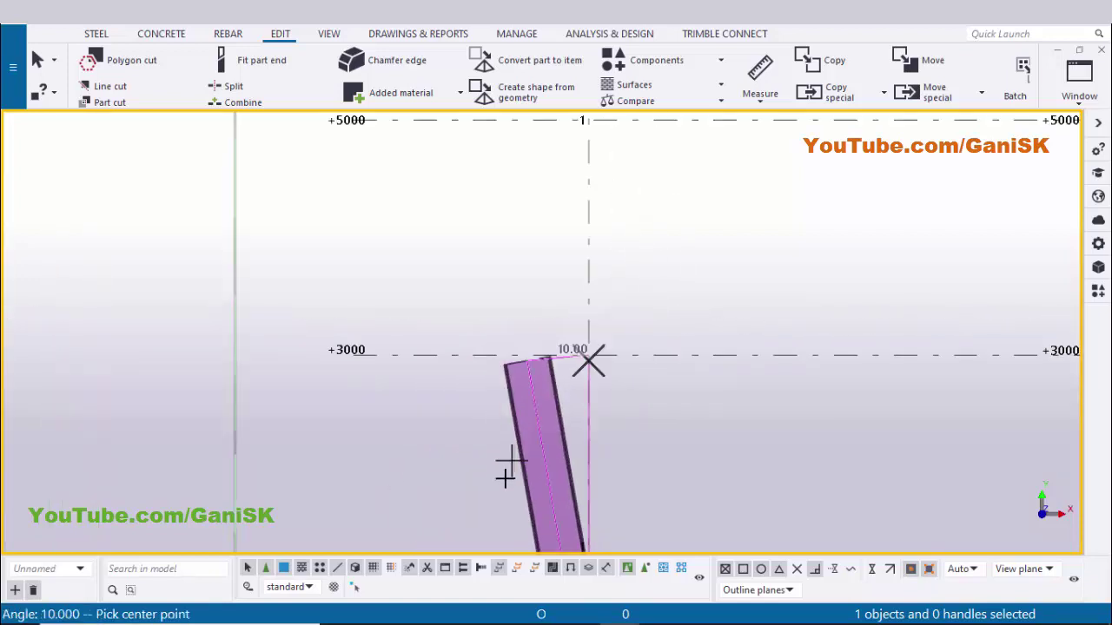
scroll(558, 489, down, 2)
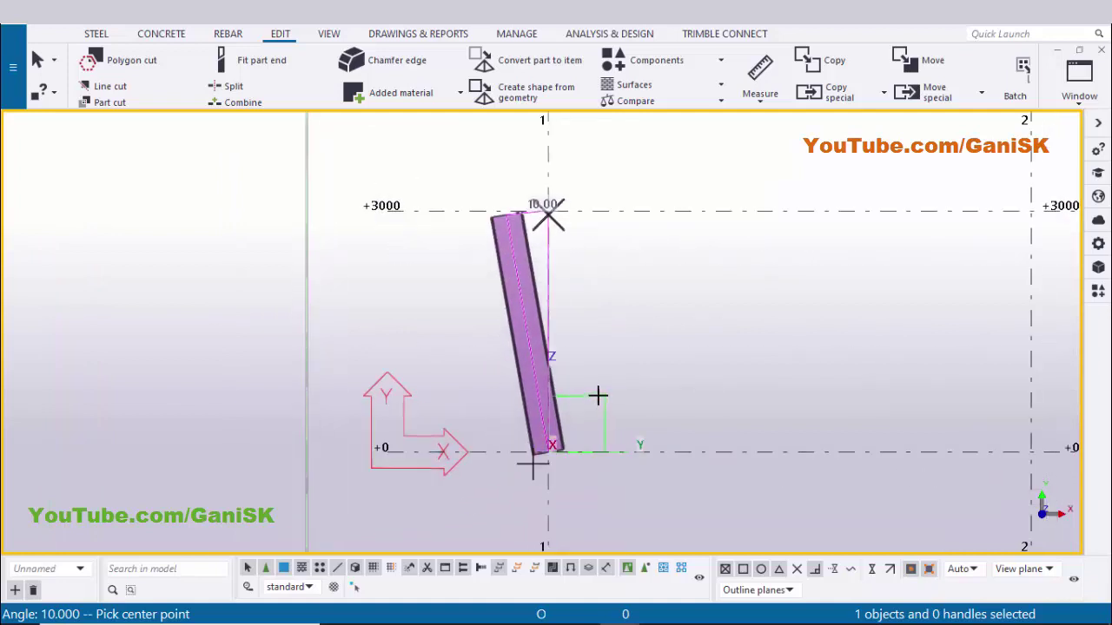
Interrupt the angle measurement and redraw the elevation view to clear the tilt angle dimension
right_click(649, 204)
click(667, 203)
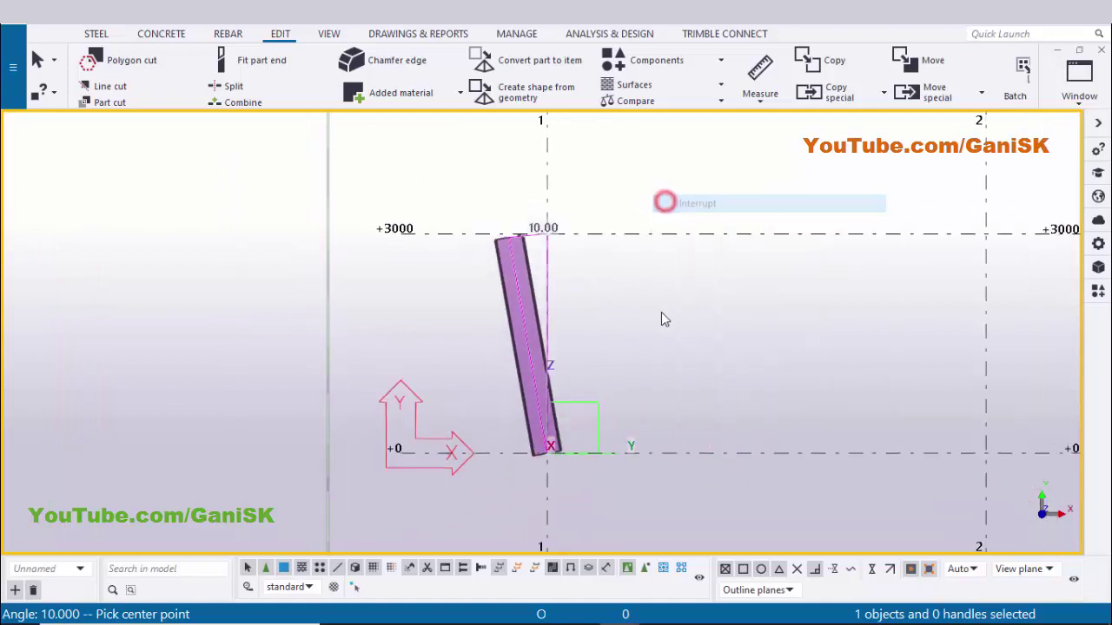
click(661, 310)
right_click(623, 262)
click(667, 353)
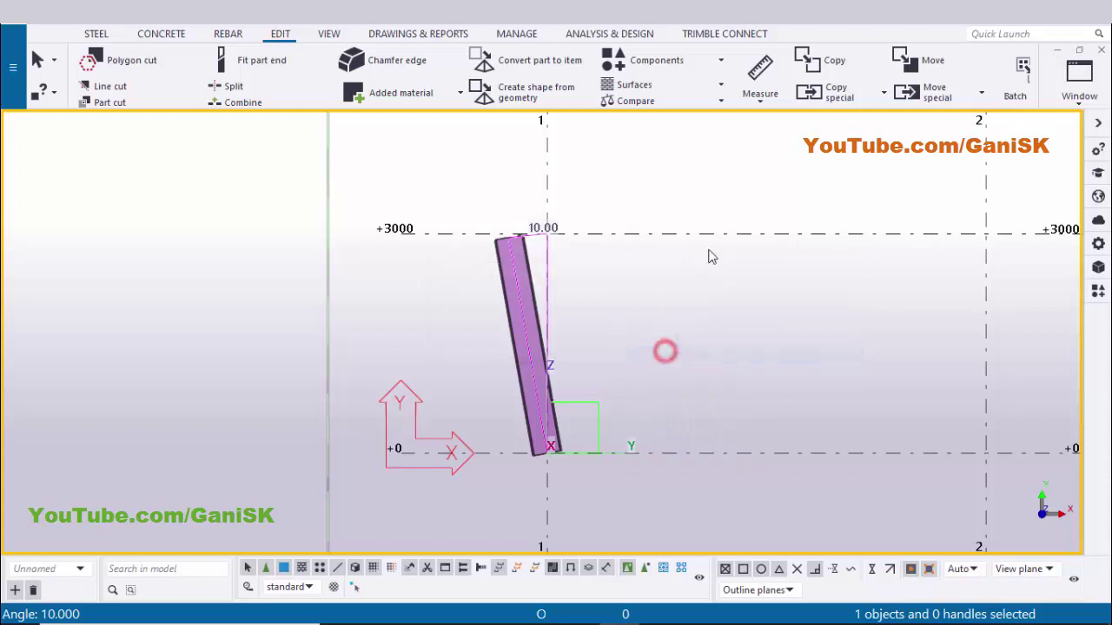
Start another angle measurement centred on the column base at grid 1, with the outer end of the level +0 line as first point
click(755, 98)
click(776, 227)
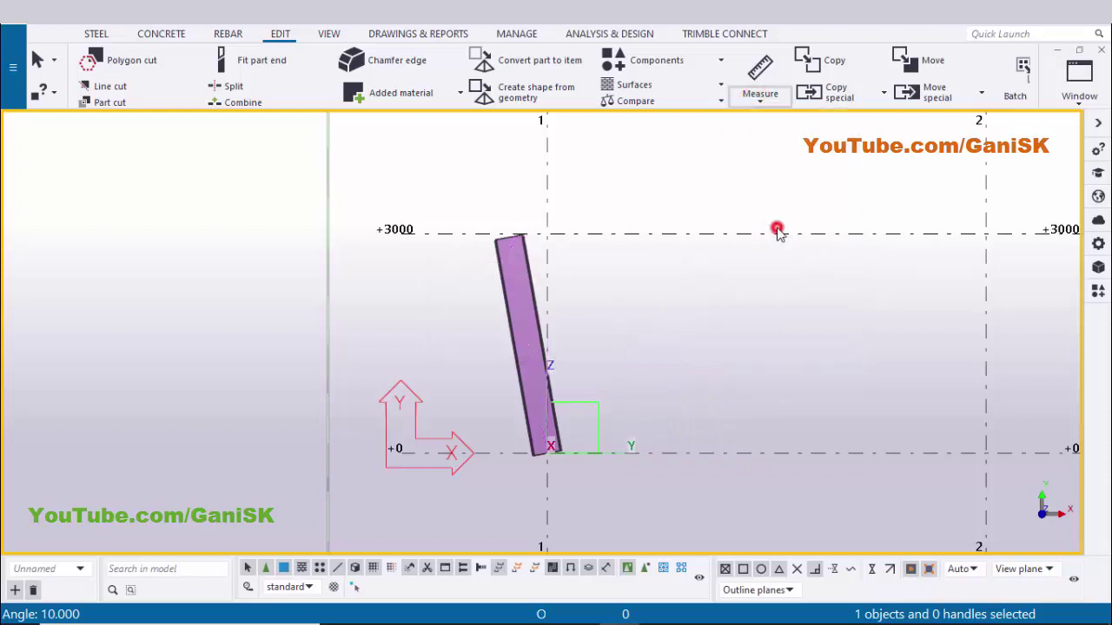
middle_drag(575, 445, 634, 384)
scroll(622, 392, up, 5)
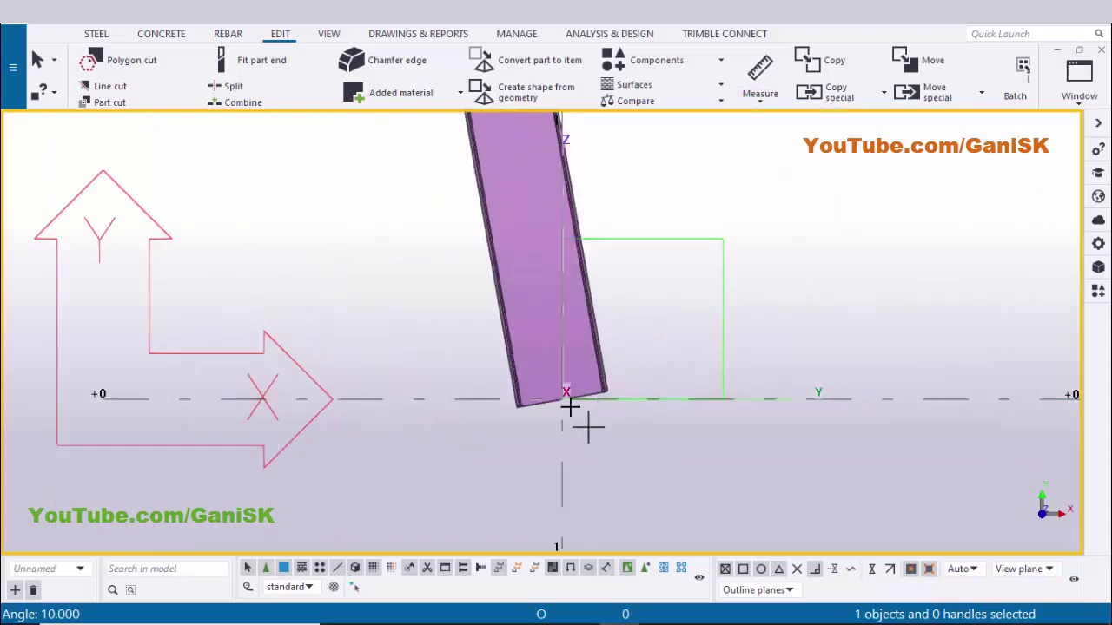
click(562, 399)
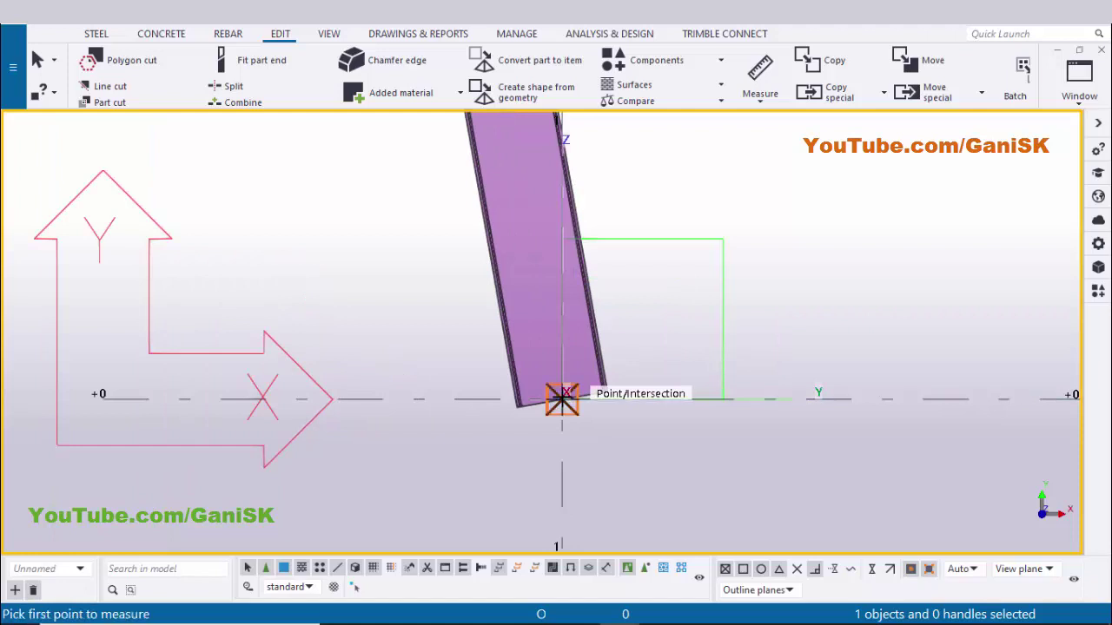
middle_drag(330, 392, 536, 385)
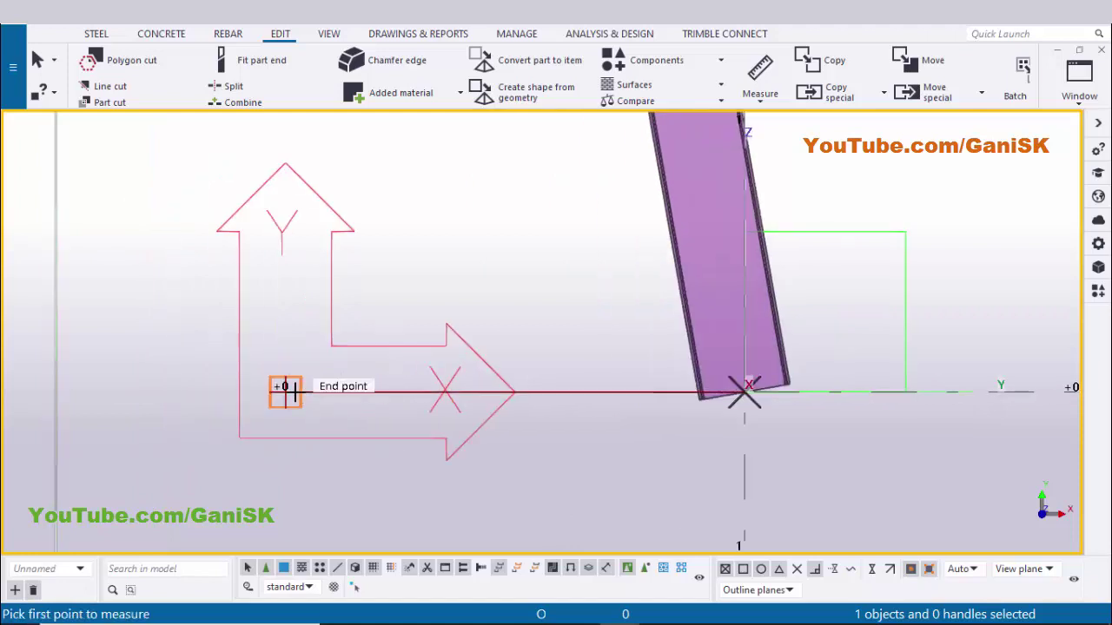
Pick the end point at the top of the column axis to measure the column's angle from the level +0 line
scroll(377, 395, down, 6)
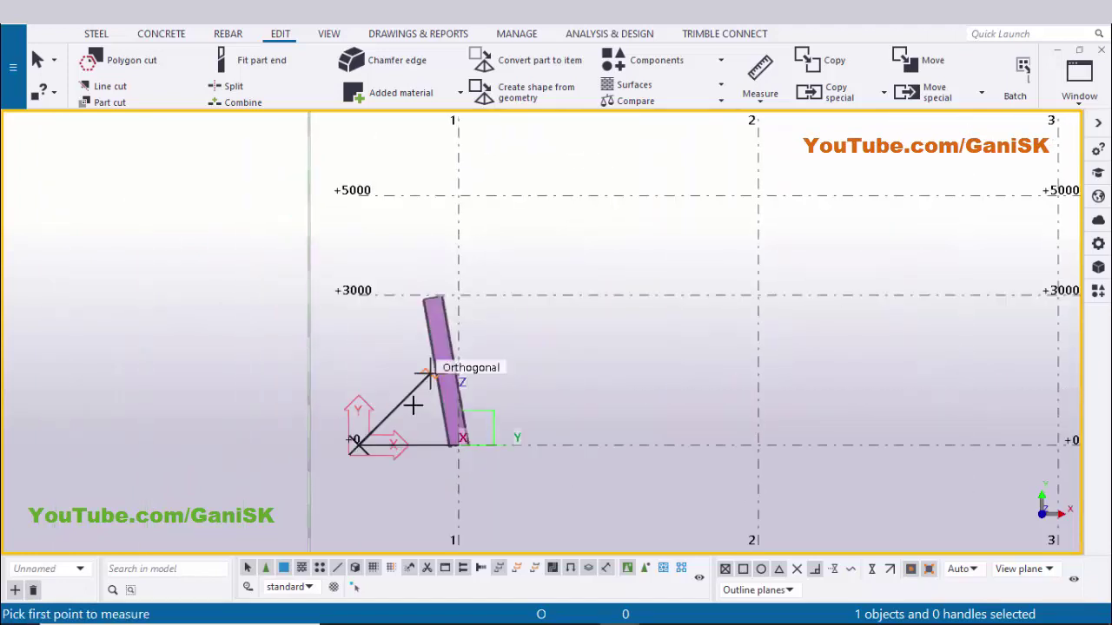
scroll(424, 396, up, 4)
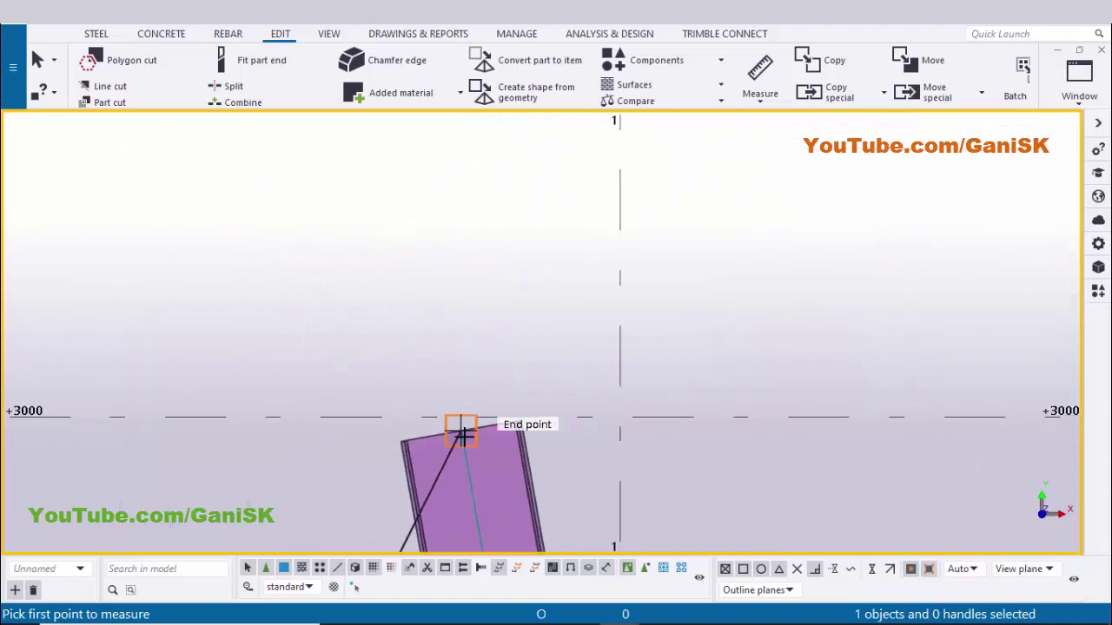
click(463, 436)
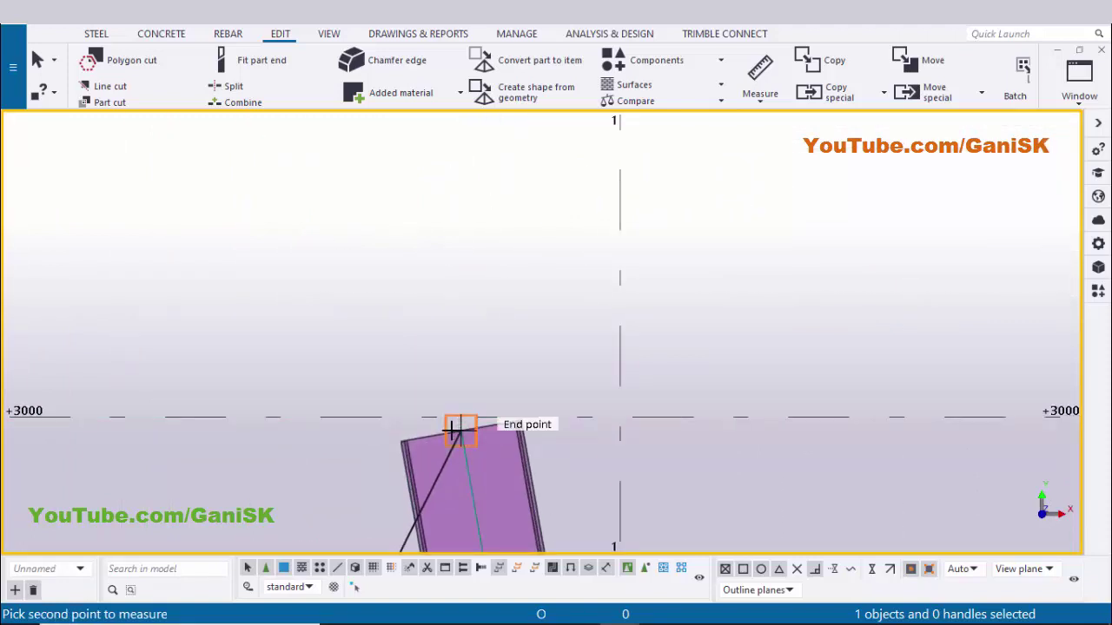
click(451, 429)
scroll(414, 466, down, 5)
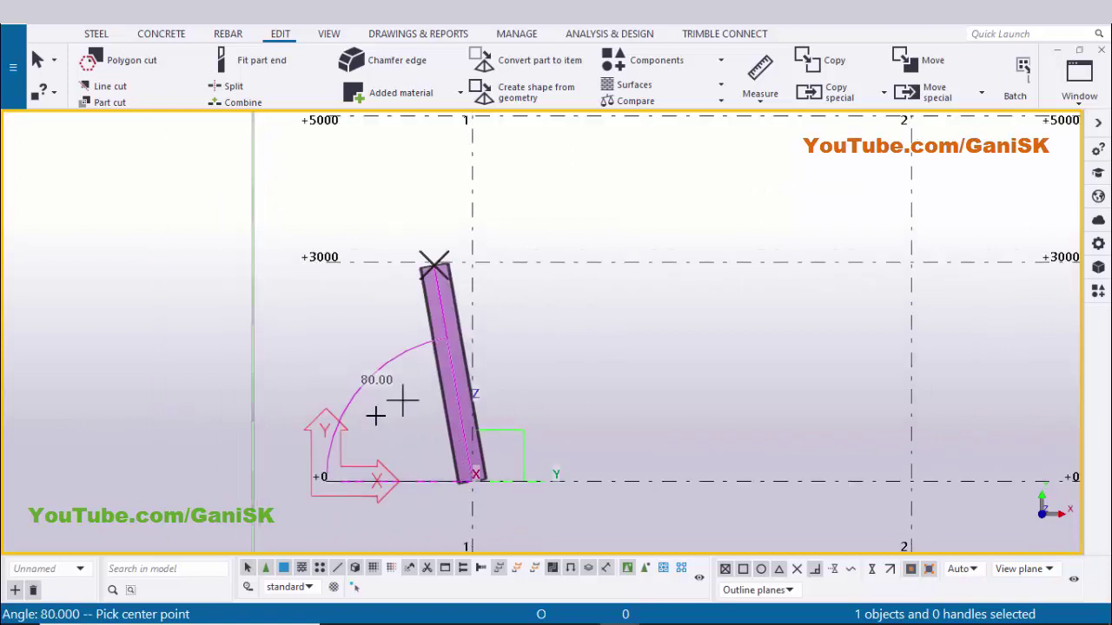
scroll(375, 416, up, 3)
scroll(394, 379, down, 2)
middle_drag(498, 373, 393, 440)
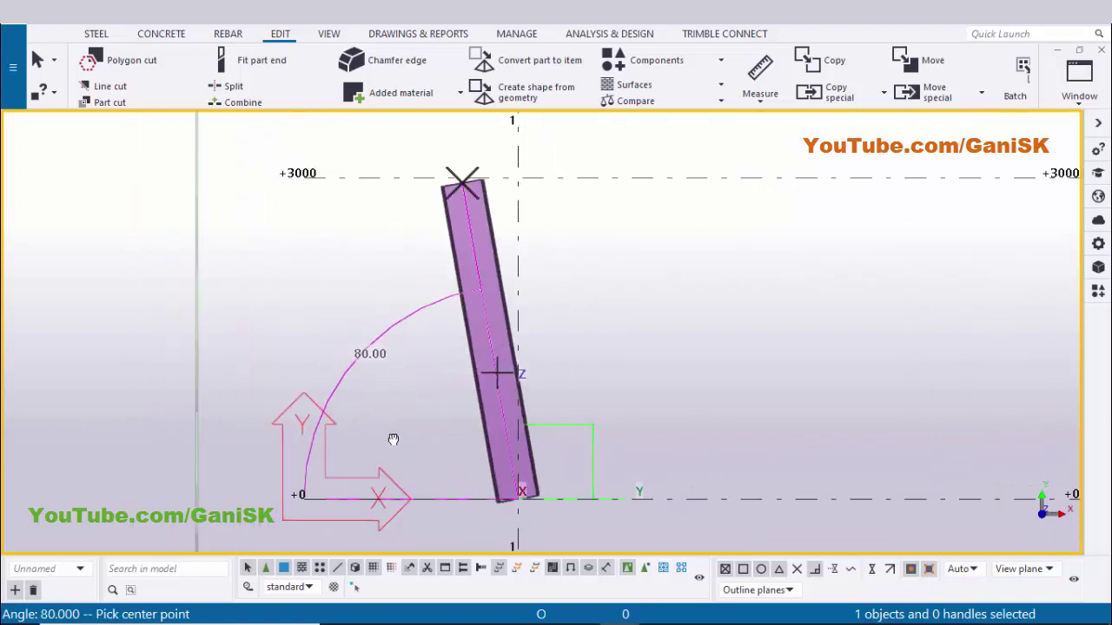
Interrupt the measurement, review the angle arc between level +0 and the column, and redraw the view to clear it
right_click(531, 323)
click(563, 329)
middle_drag(394, 390, 450, 336)
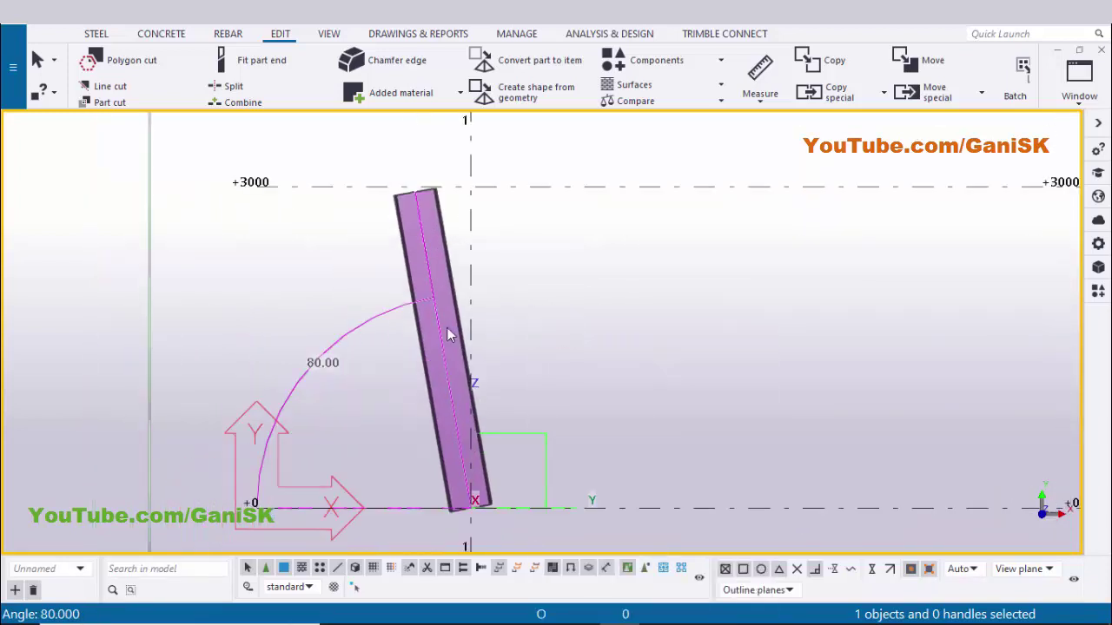
scroll(445, 277, up, 2)
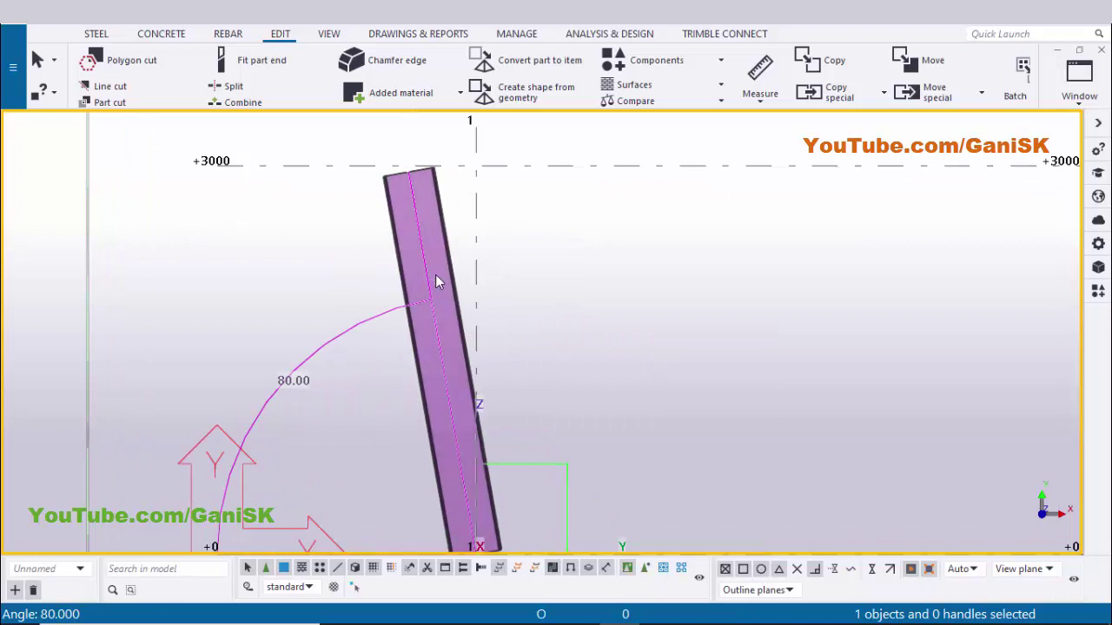
scroll(513, 352, down, 2)
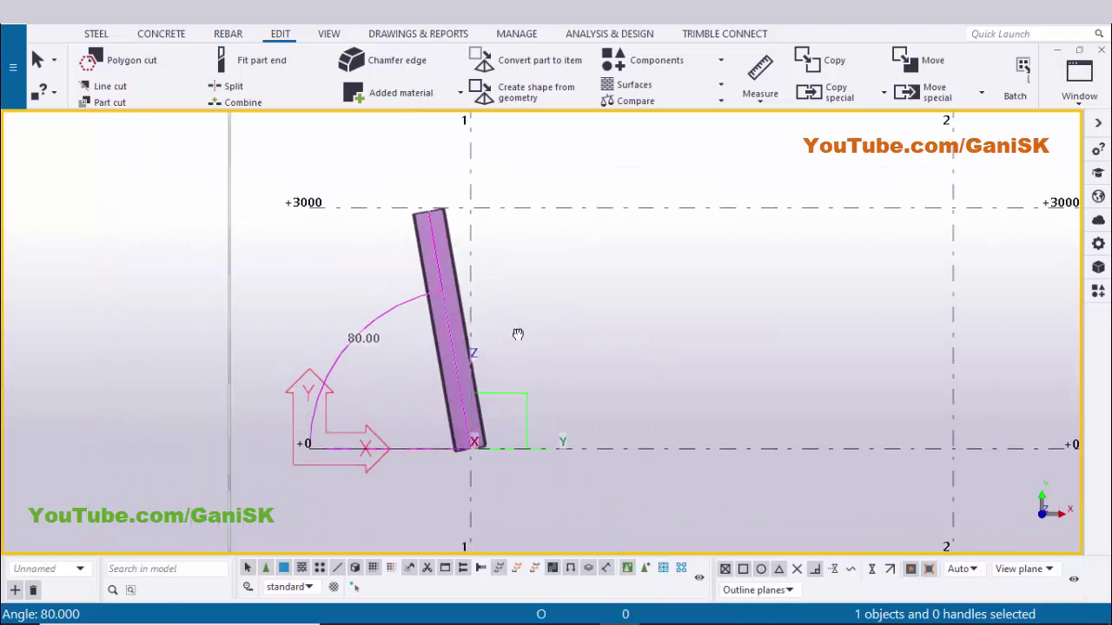
right_click(560, 219)
click(601, 301)
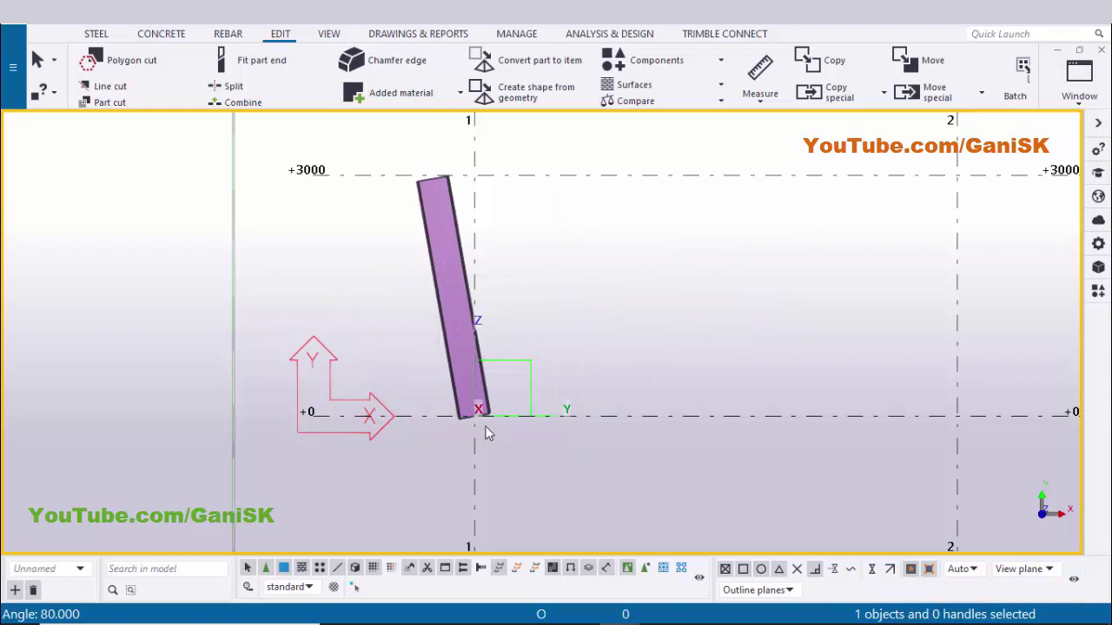
Inspect the tilted column's base at level +0 in the elevation and in the 3d view
scroll(480, 426, up, 5)
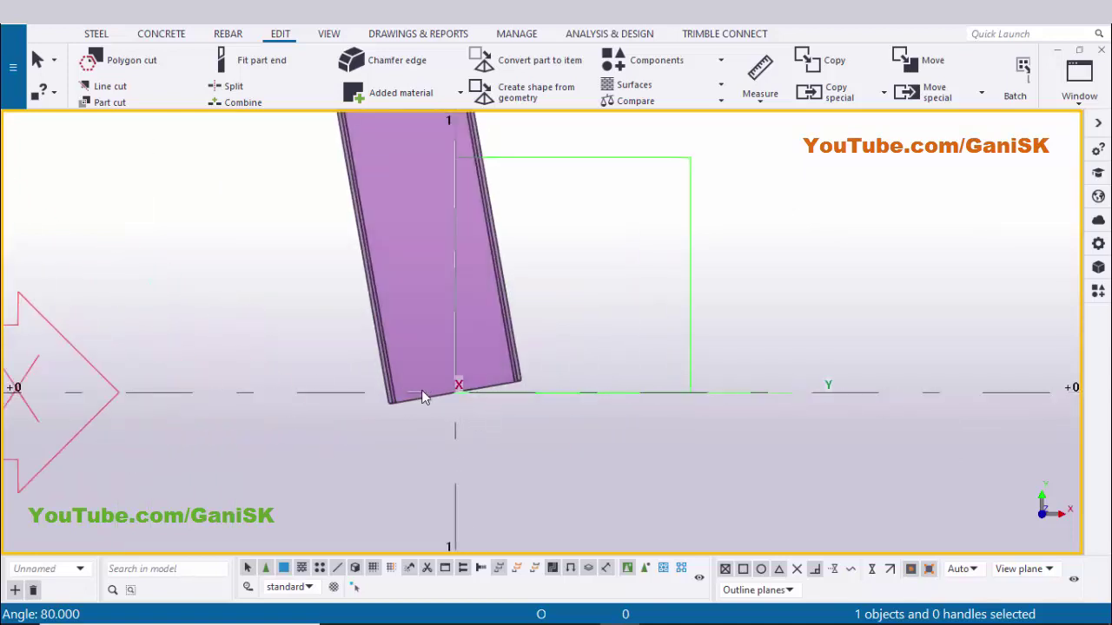
scroll(623, 351, down, 2)
click(1078, 88)
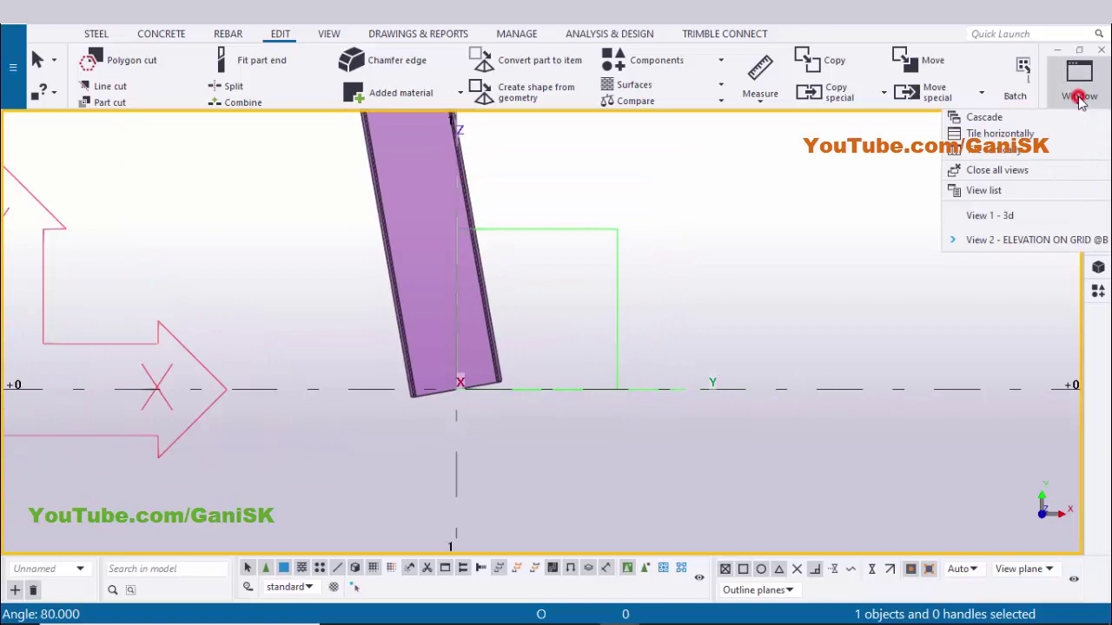
click(1006, 218)
scroll(449, 309, up, 5)
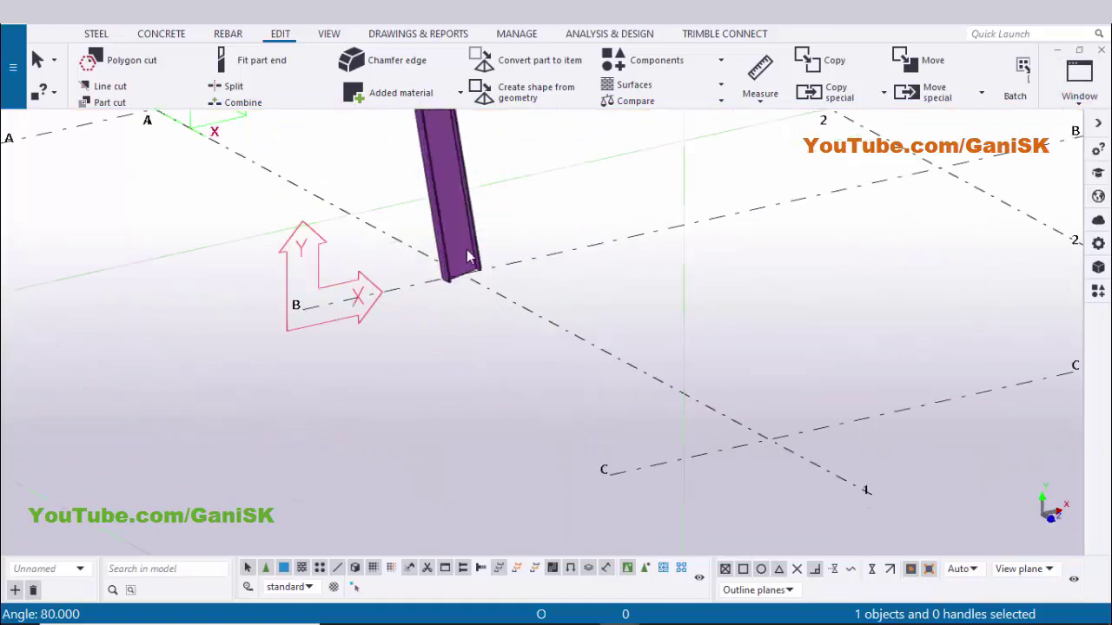
scroll(461, 396, up, 2)
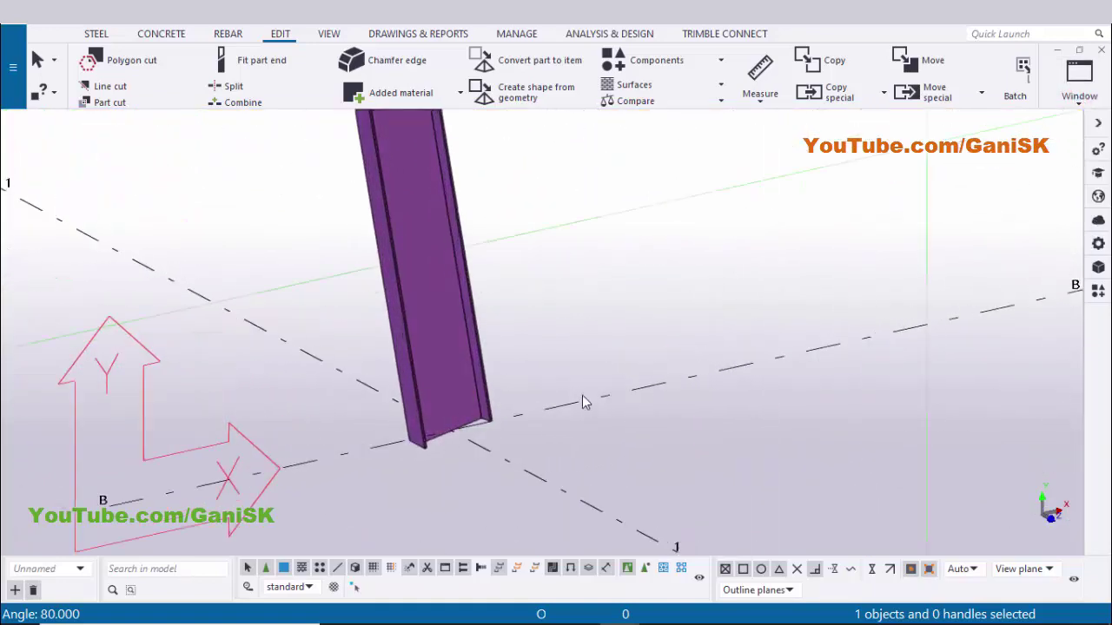
scroll(582, 402, down, 2)
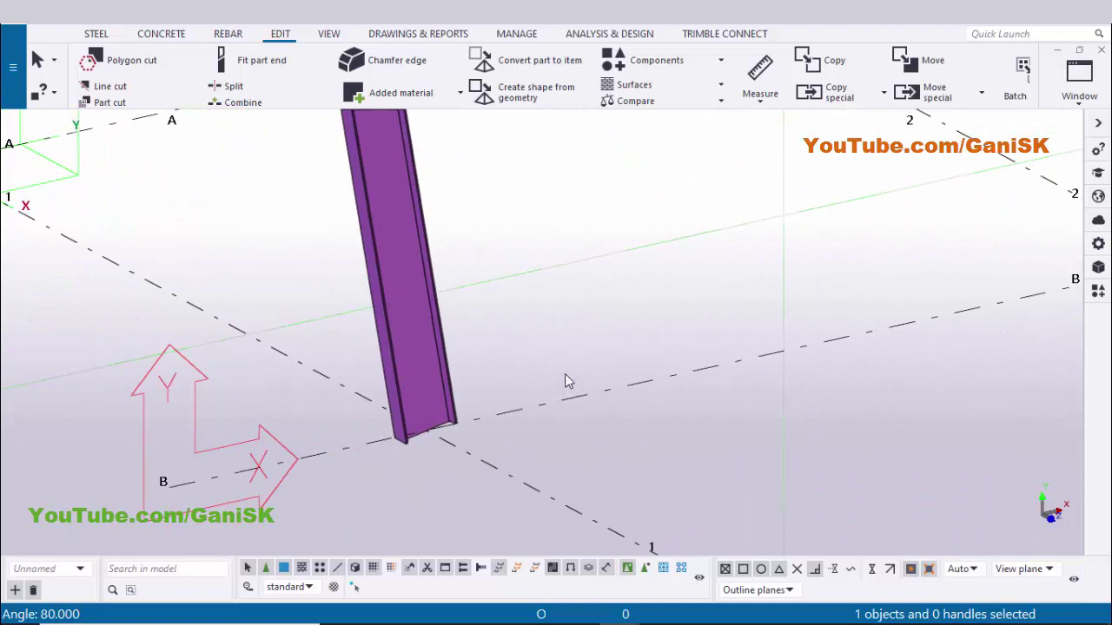
Search the applications and components for "BASE" and apply Base plate (1042) to the tilted column at the intersection of grids B and 1
click(1098, 295)
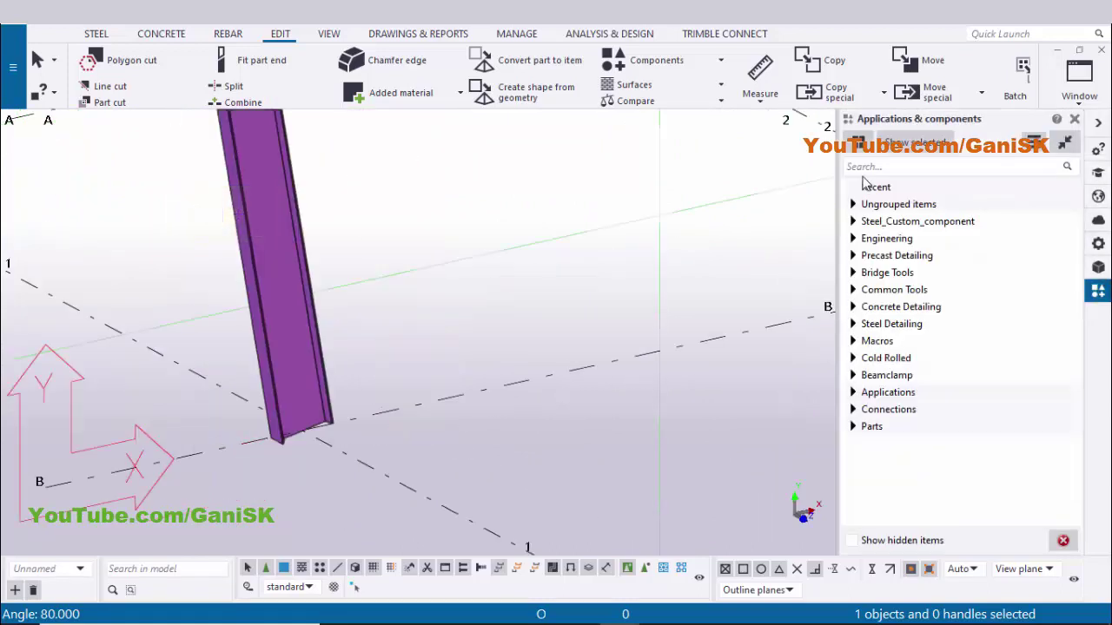
click(878, 162)
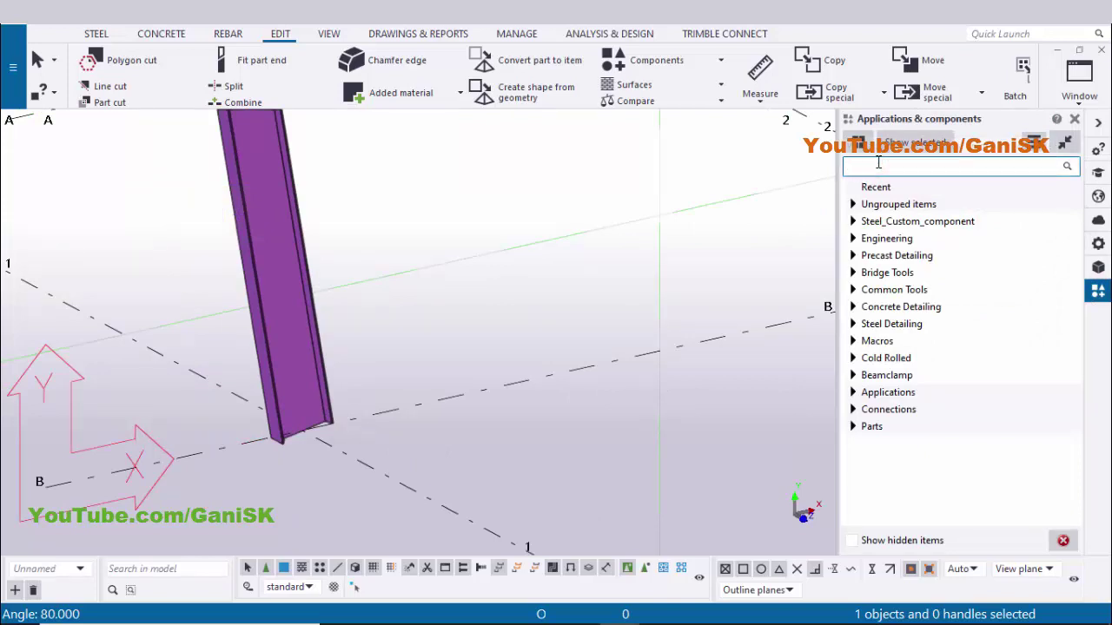
text(BASE)
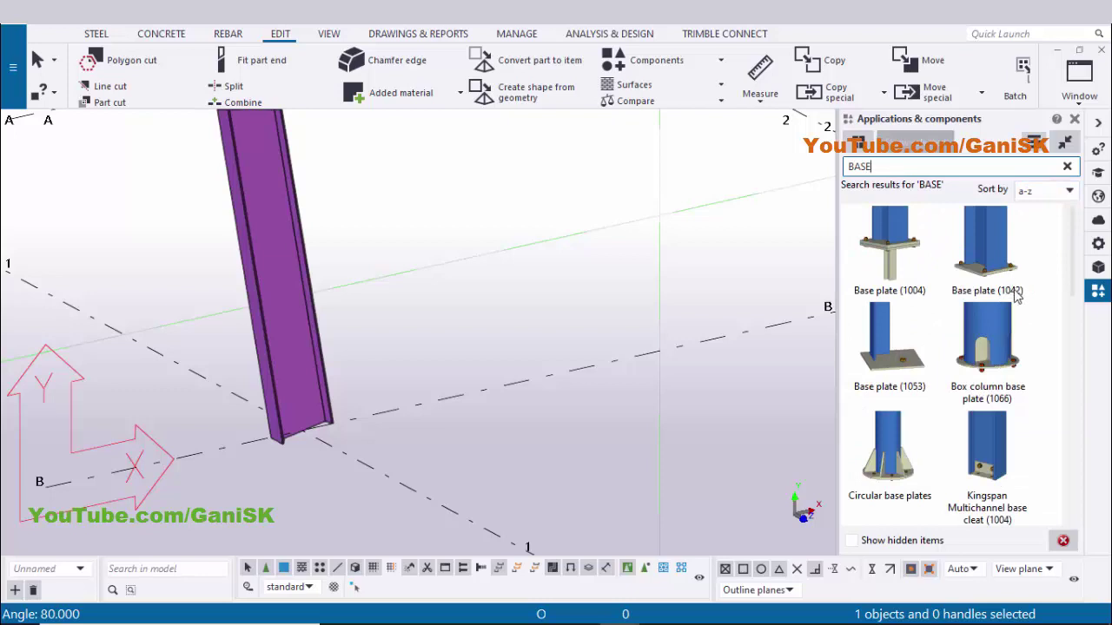
click(991, 251)
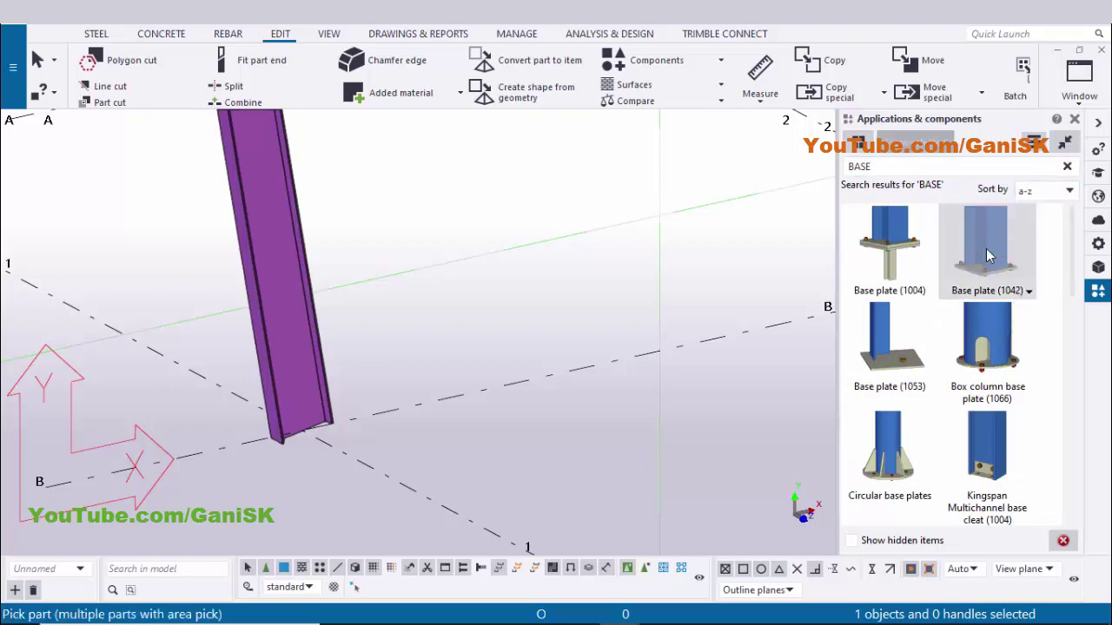
click(276, 341)
middle_click(304, 431)
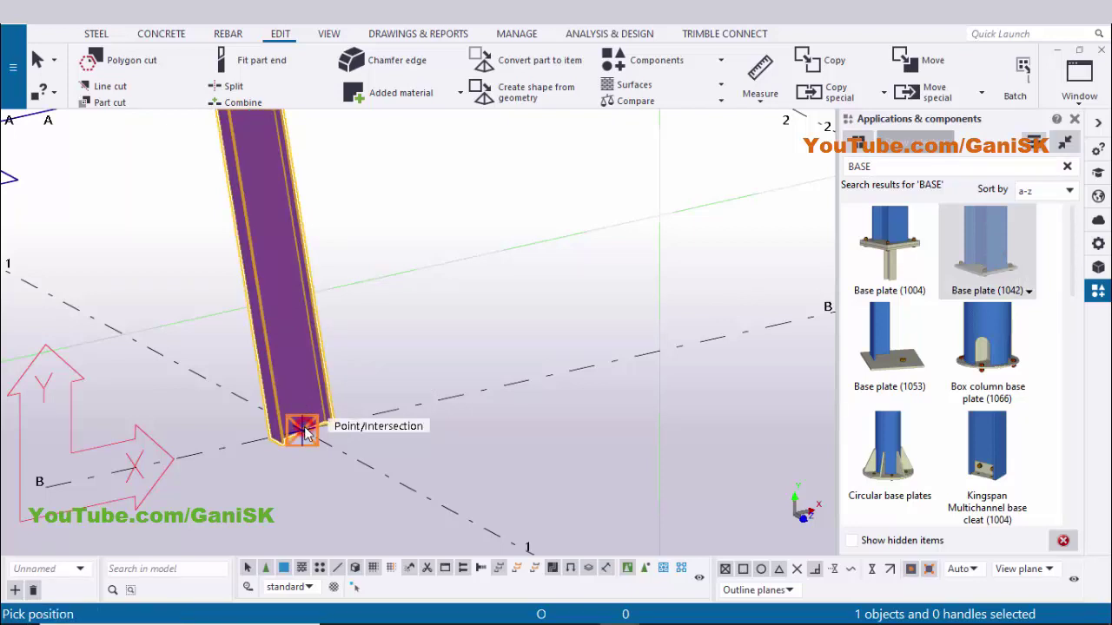
Place the base plate at the grid B-1 intersection, interrupt the command and close the component catalog
click(304, 426)
right_click(439, 223)
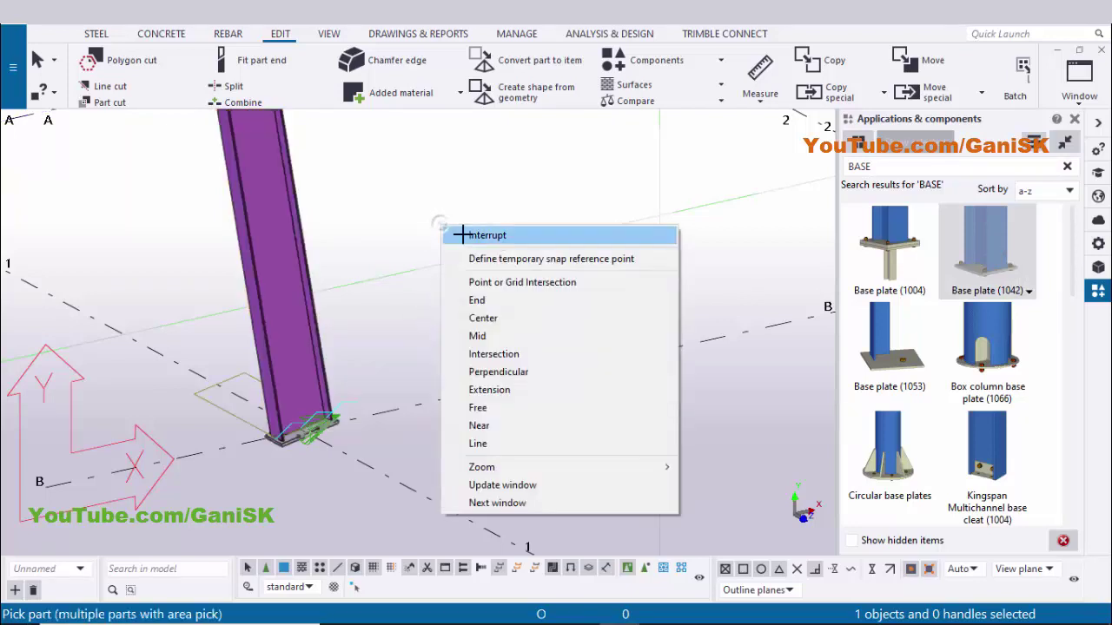
click(454, 228)
click(1075, 120)
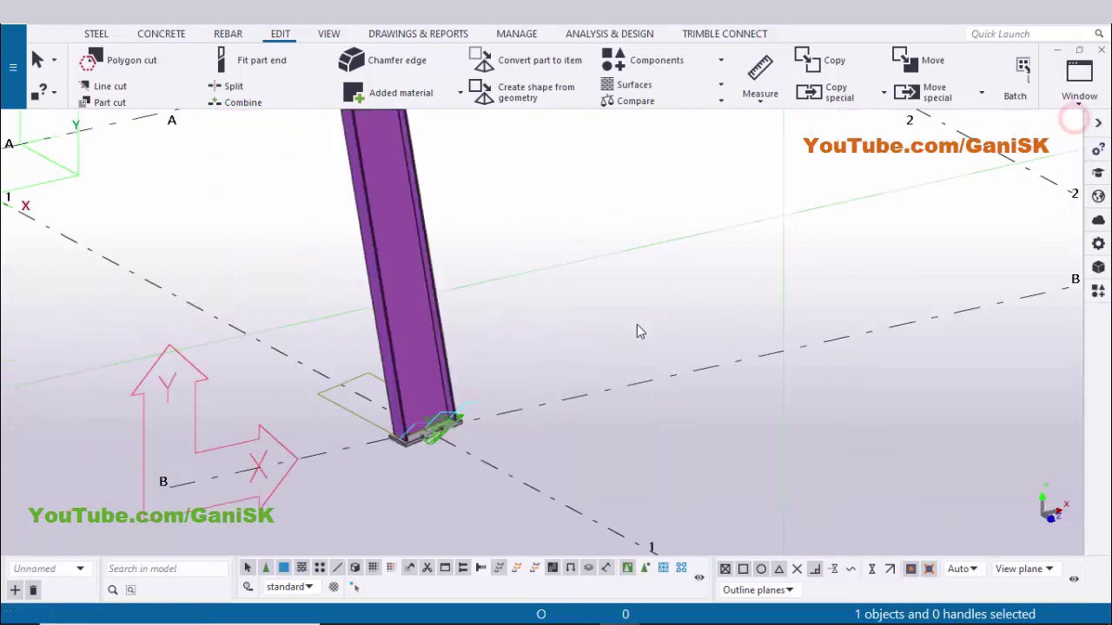
Inspect the base plate under the tilted column in the 3d view
scroll(513, 408, up, 4)
scroll(512, 408, down, 2)
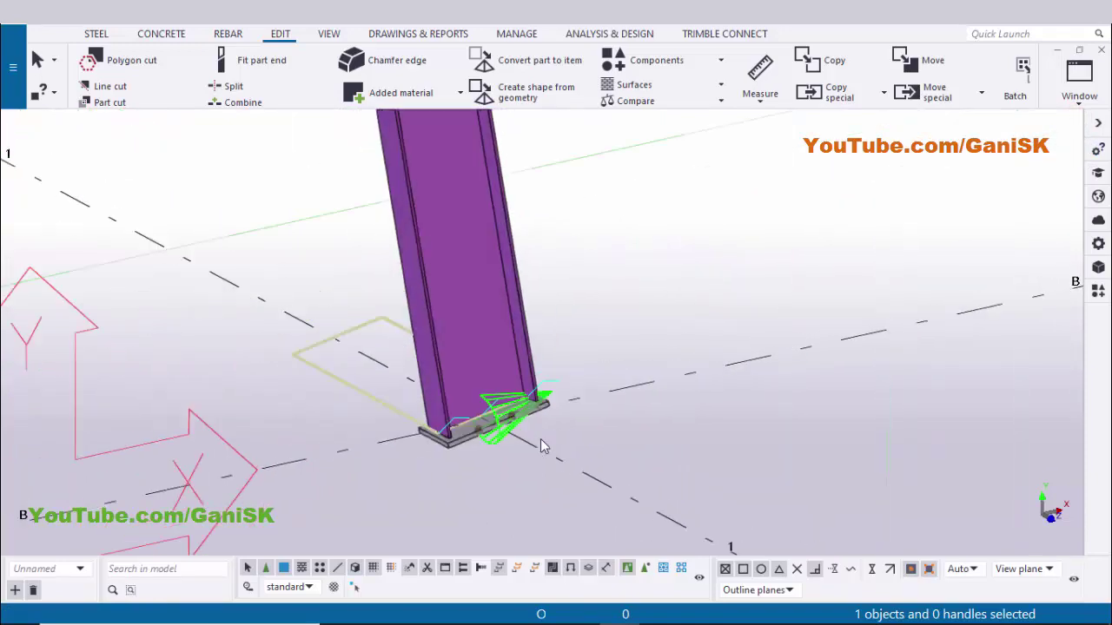
ctrl+middle_drag(486, 409, 423, 328)
scroll(431, 342, down, 1)
middle_drag(573, 445, 569, 439)
scroll(439, 363, up, 5)
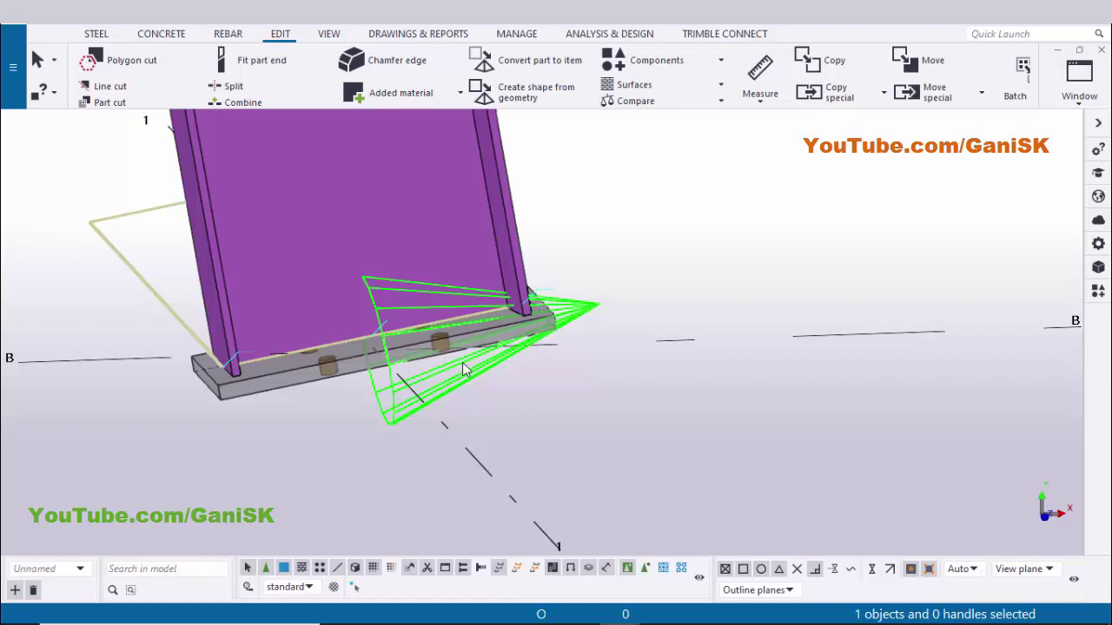
scroll(417, 371, down, 2)
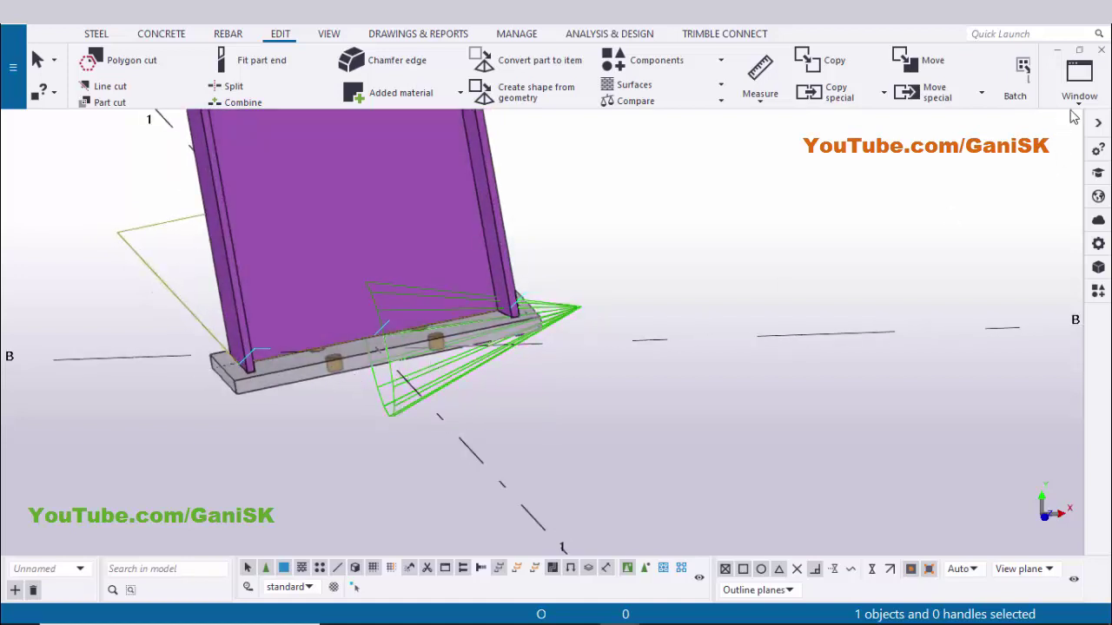
Switch to the ELEVATION ON GRID @B view and examine the base plate against the level +0 line
click(1077, 97)
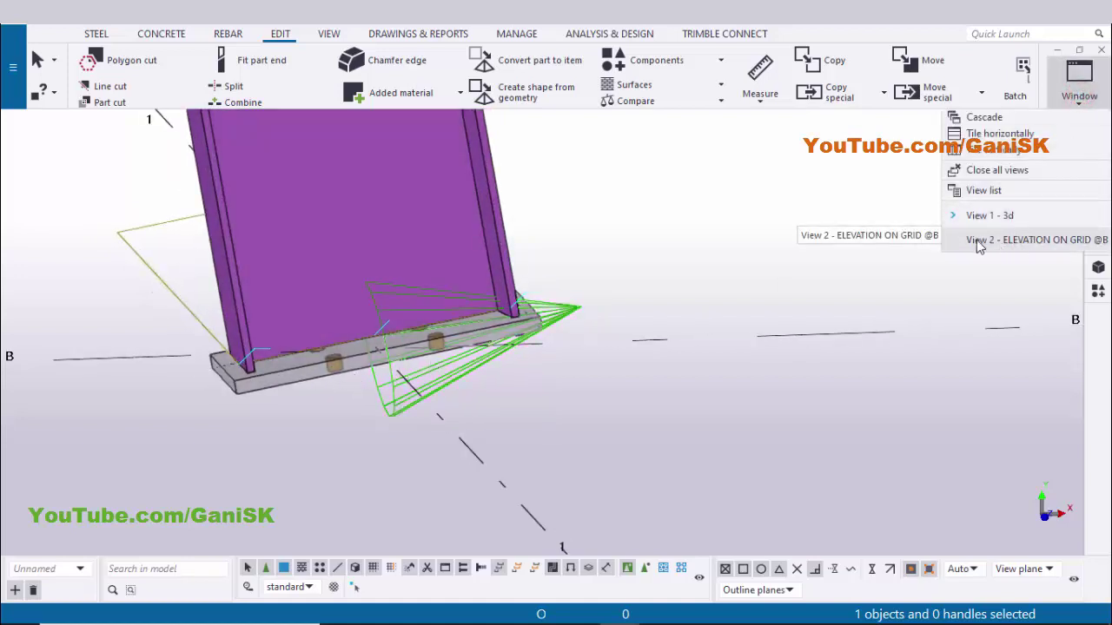
click(1078, 243)
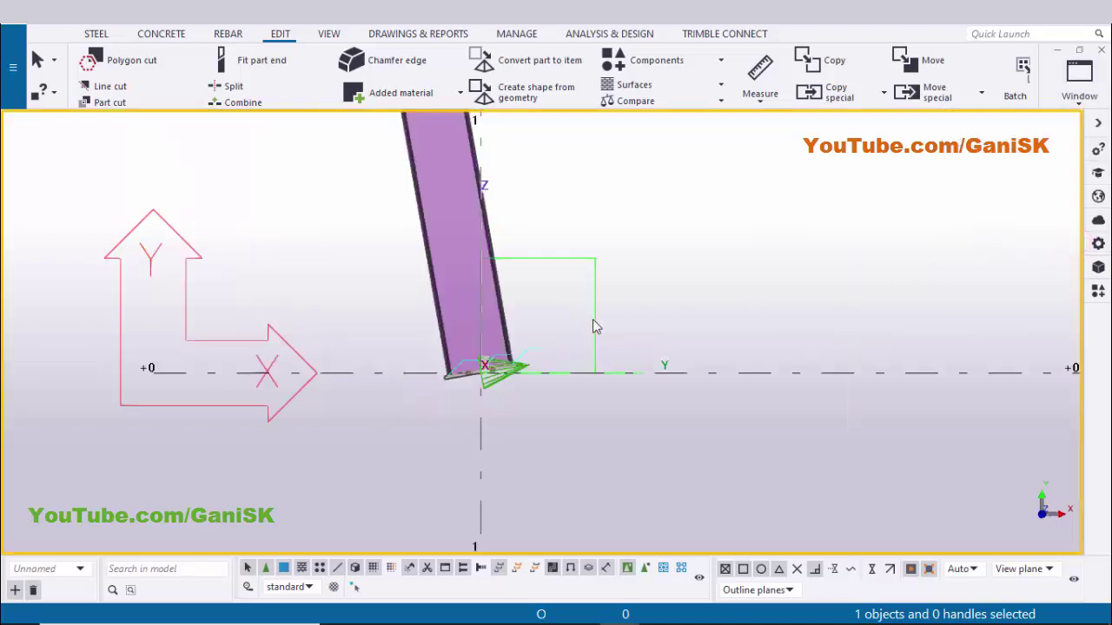
scroll(596, 354, up, 5)
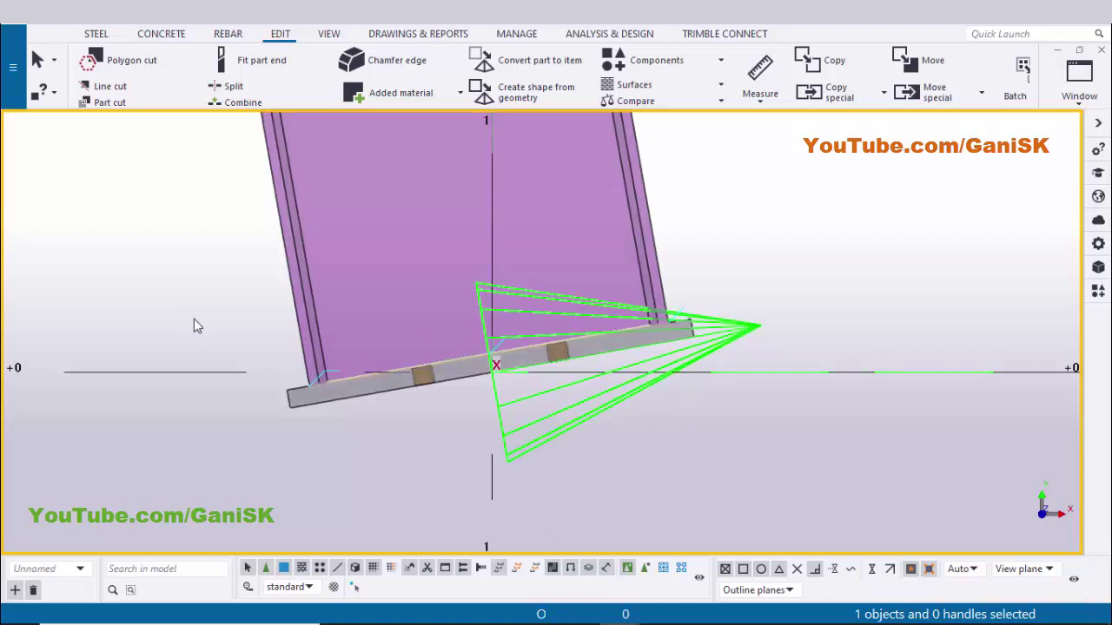
scroll(452, 382, down, 2)
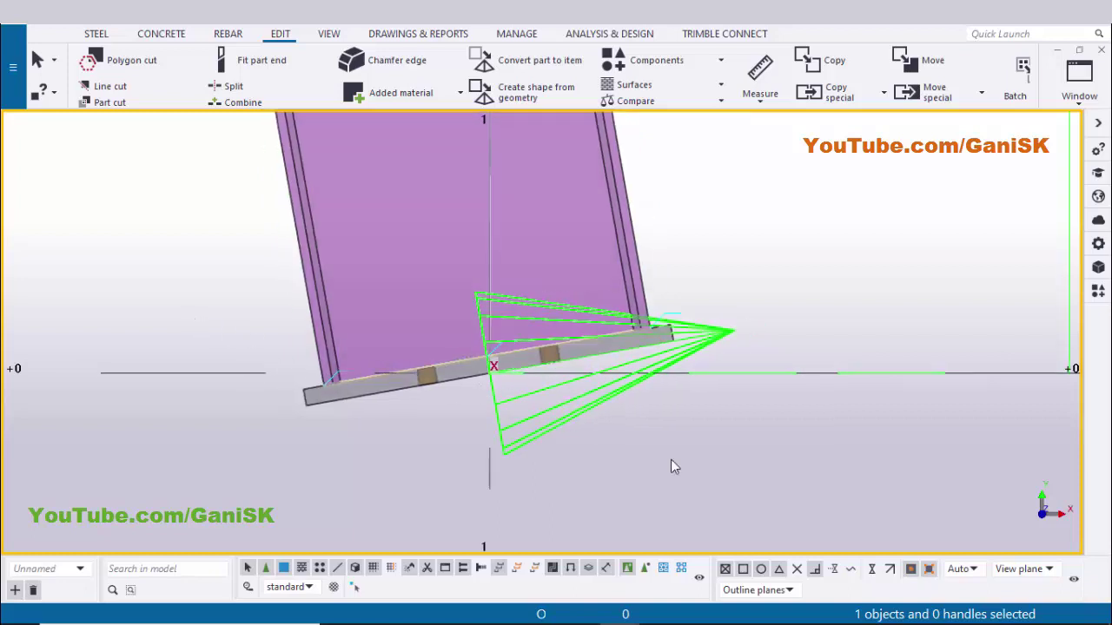
scroll(809, 466, down, 1)
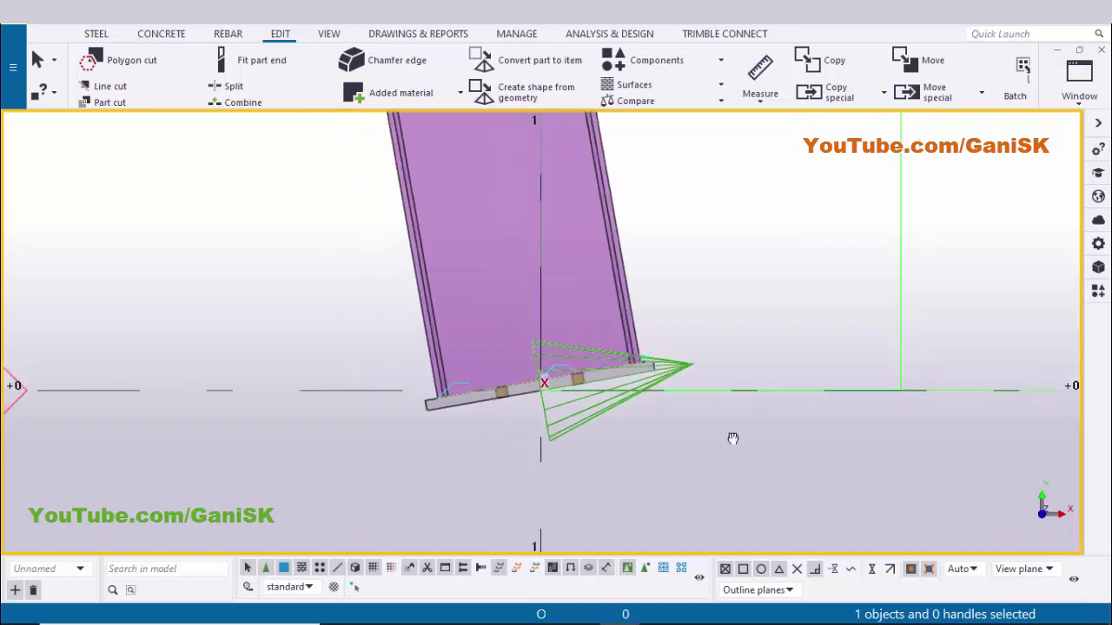
middle_drag(732, 439, 857, 486)
scroll(829, 452, down, 4)
middle_drag(337, 273, 418, 284)
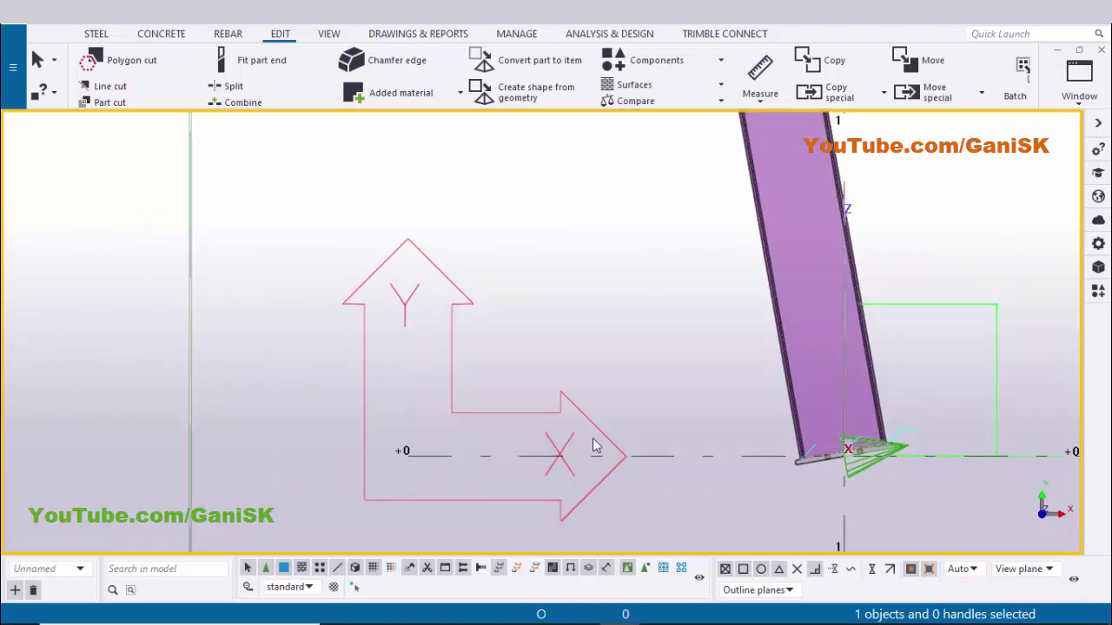
scroll(592, 438, down, 1)
middle_drag(599, 382, 514, 389)
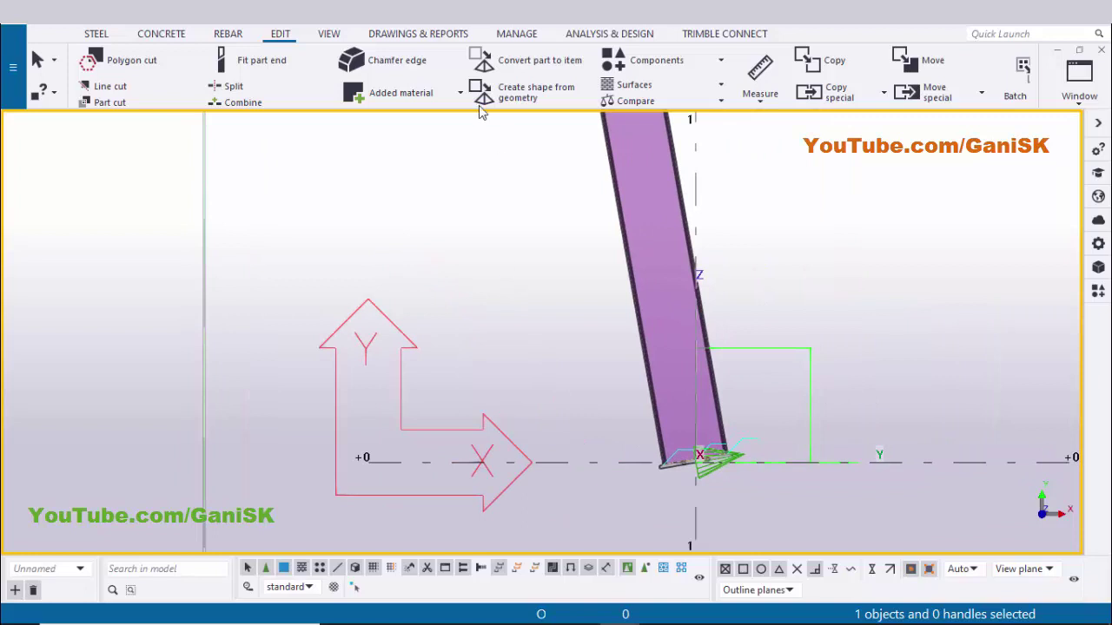
Set the work plane parallel to the XY plane with a depth coordinate of 0.00
click(318, 35)
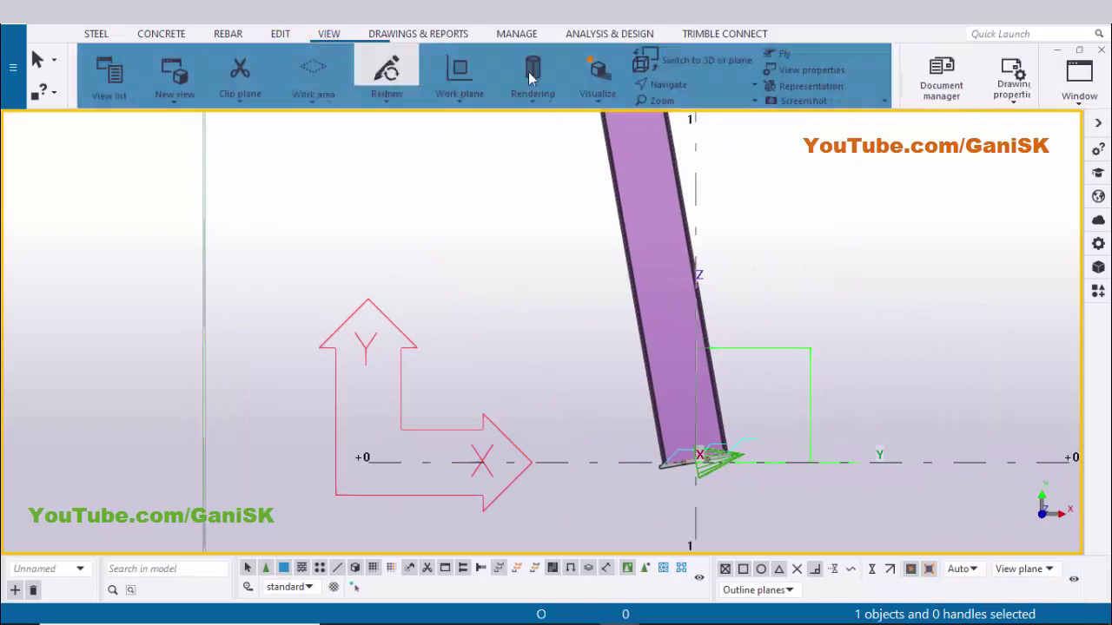
click(464, 102)
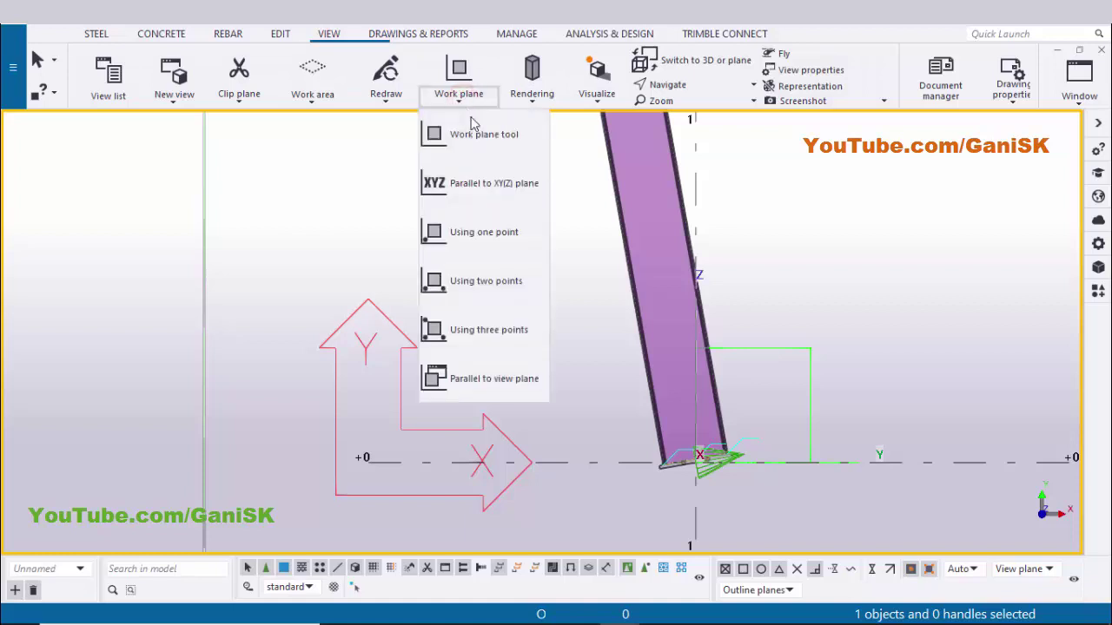
click(476, 186)
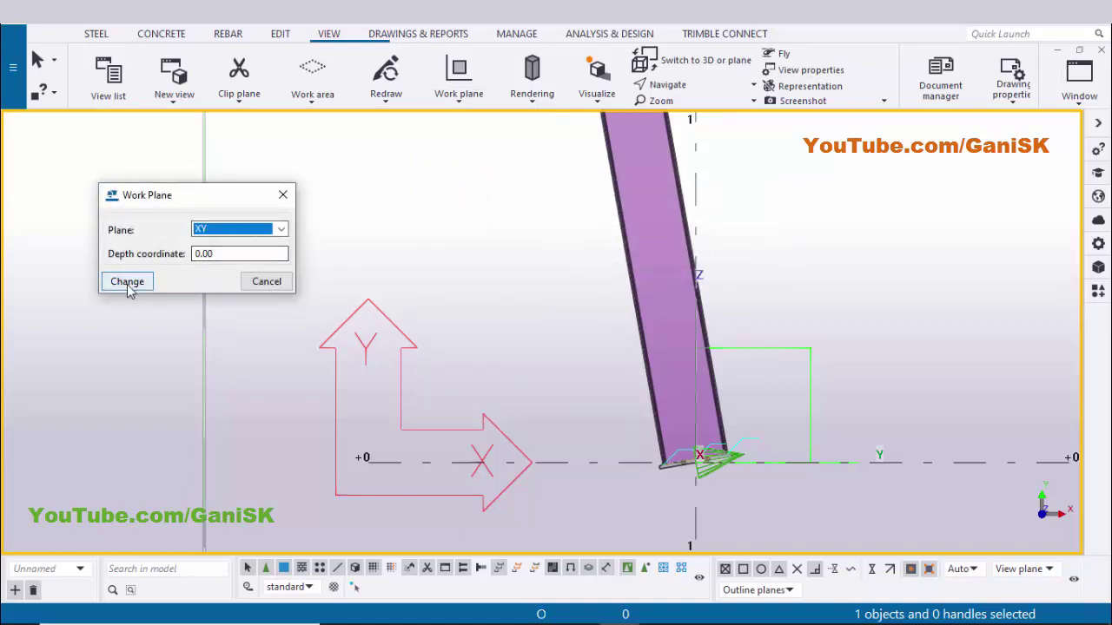
click(130, 284)
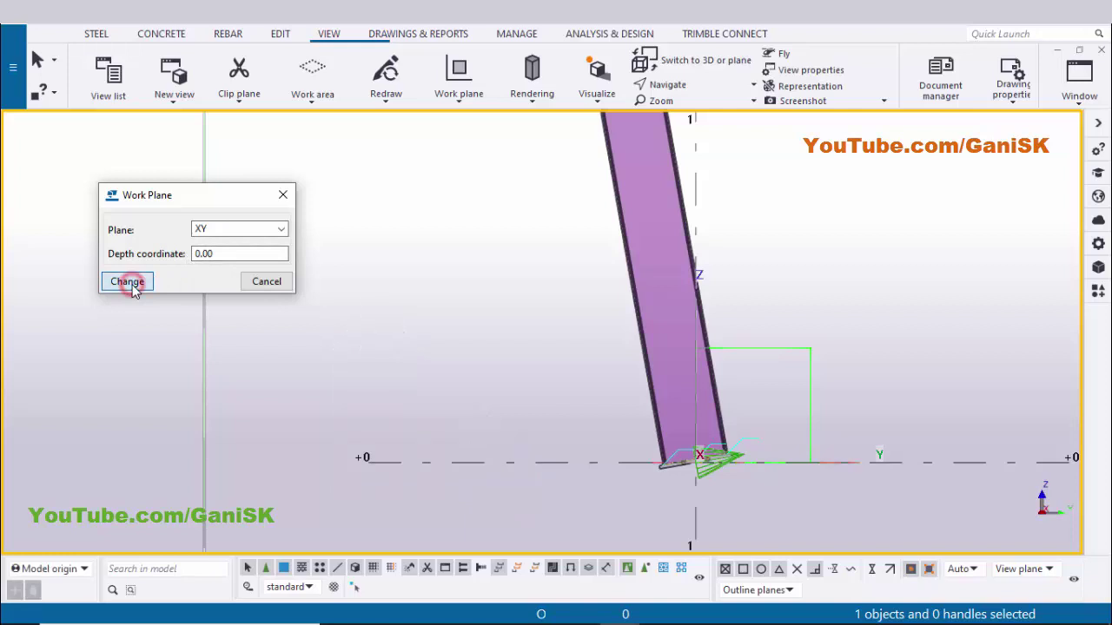
click(280, 200)
click(338, 263)
Compare the work plane axes with the base plate's slope at level +0 in the grid B elevation
scroll(672, 318, down, 1)
middle_drag(673, 318, 489, 250)
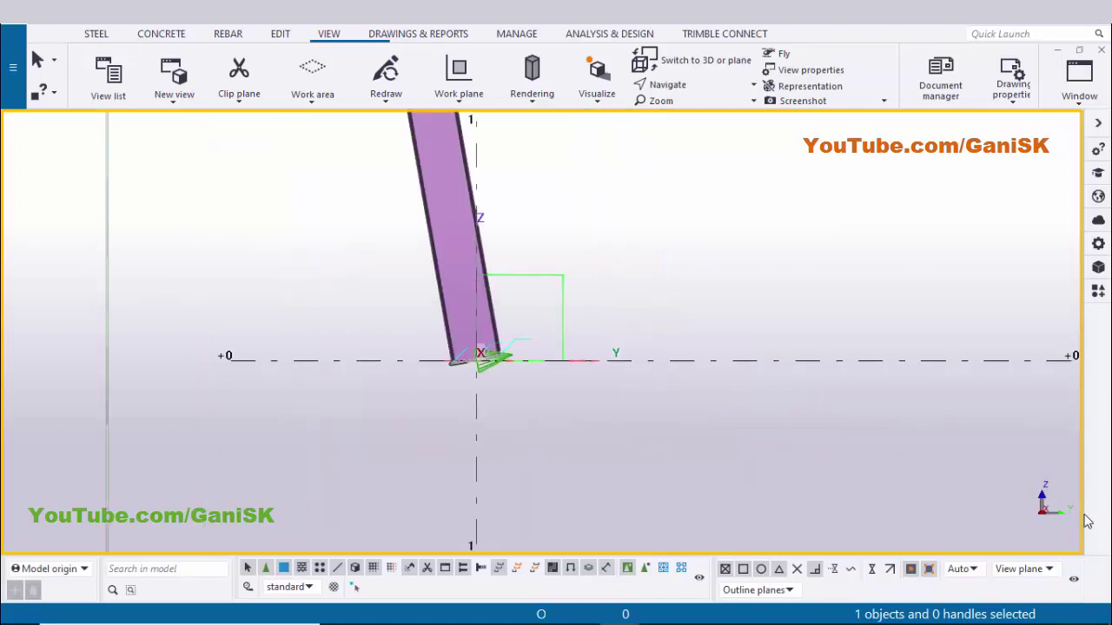
scroll(1043, 513, up, 2)
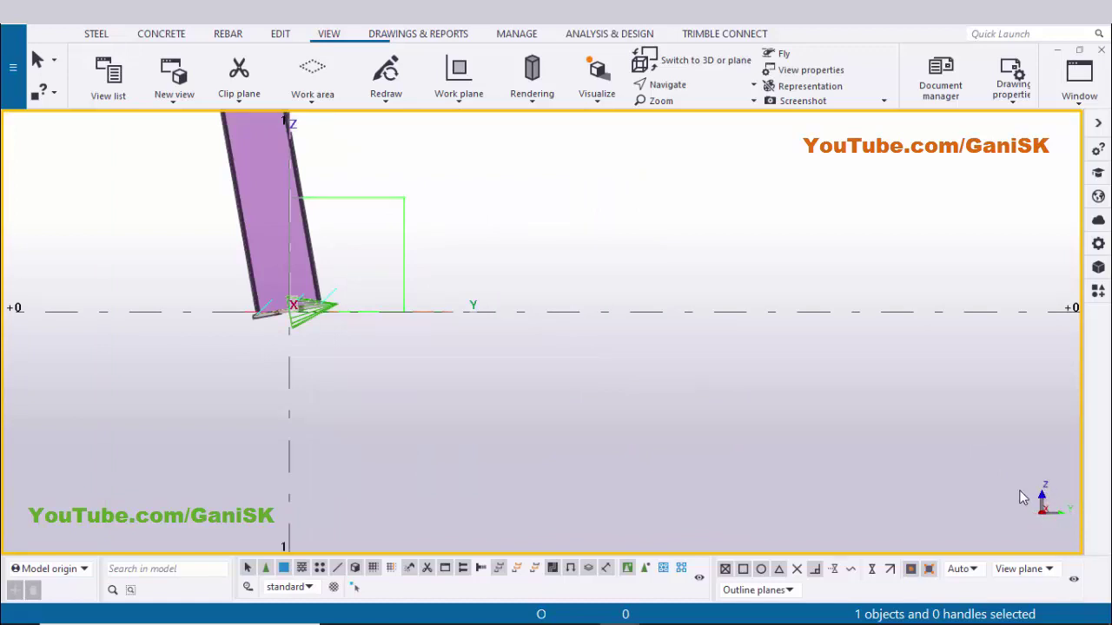
scroll(886, 417, down, 1)
middle_drag(561, 335, 727, 479)
scroll(624, 456, up, 4)
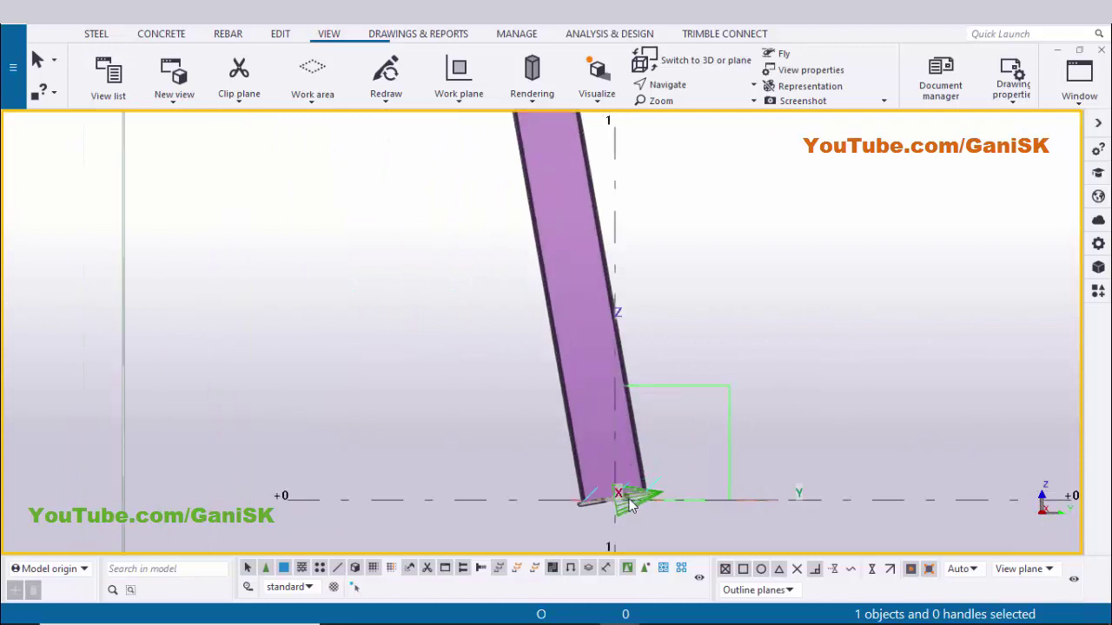
scroll(629, 514, up, 1)
middle_drag(634, 530, 621, 412)
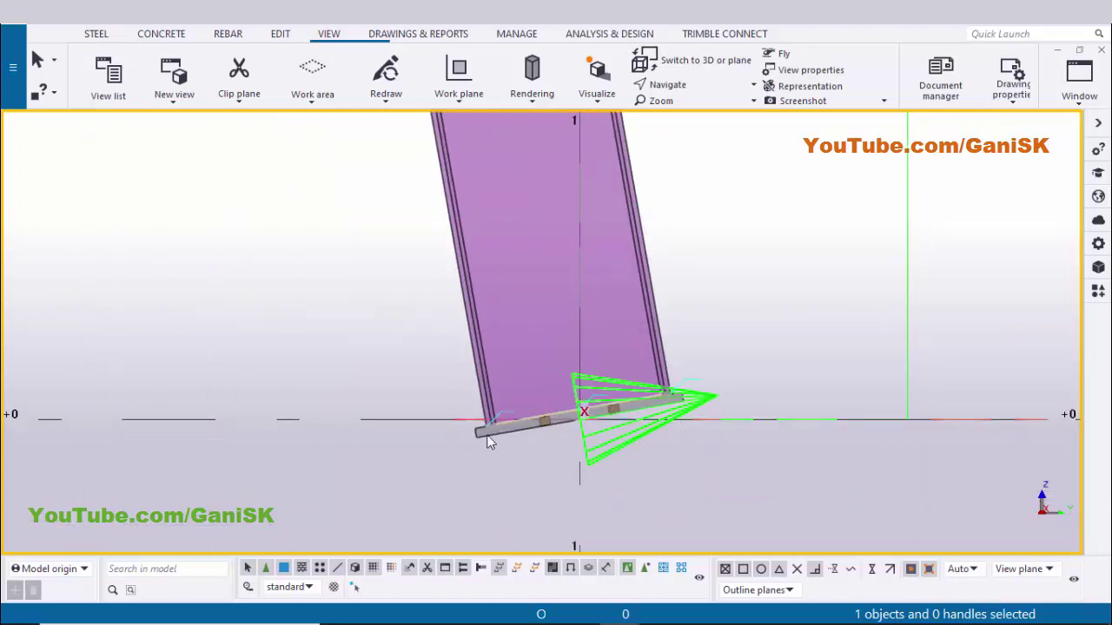
scroll(496, 441, up, 2)
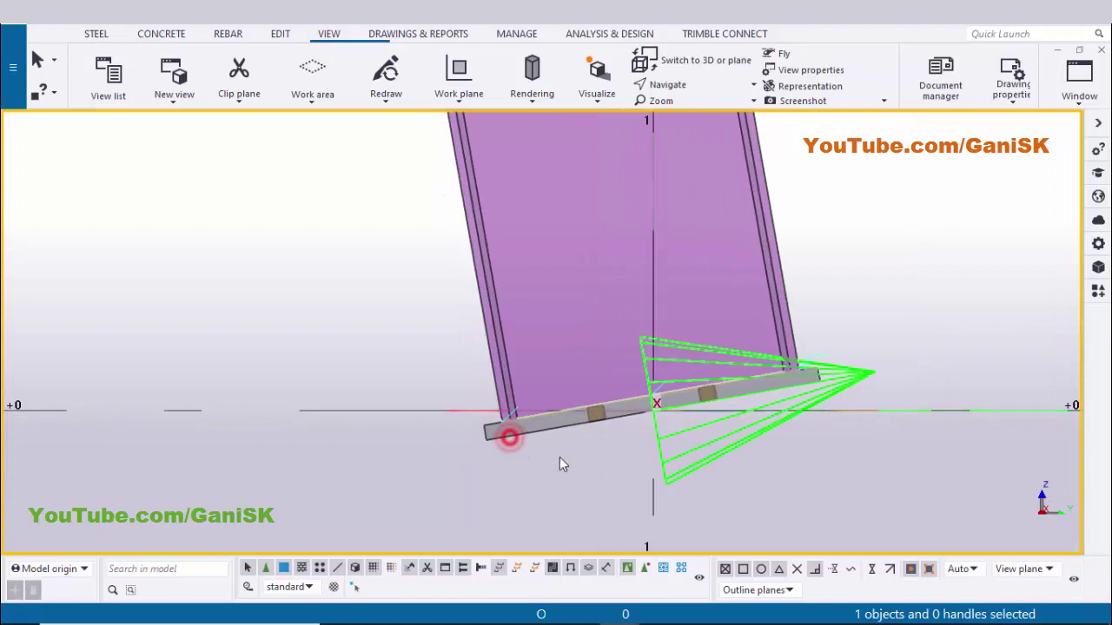
Set the second up direction rotation to 0.00 in the base plate's general properties and modify the component
double_click(761, 446)
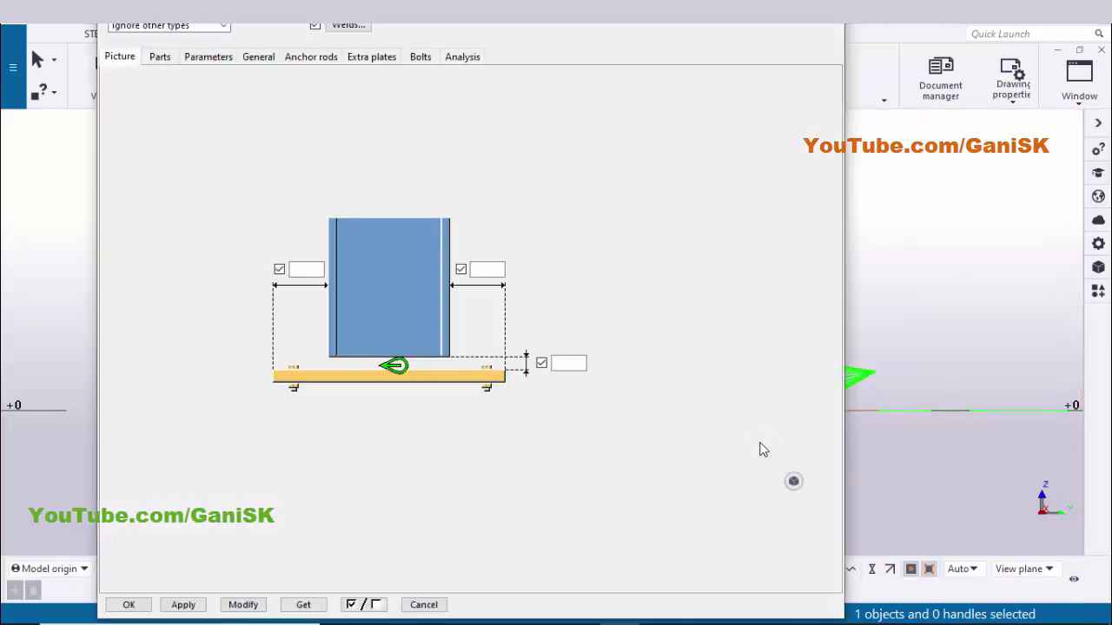
click(261, 58)
scroll(938, 325, up, 3)
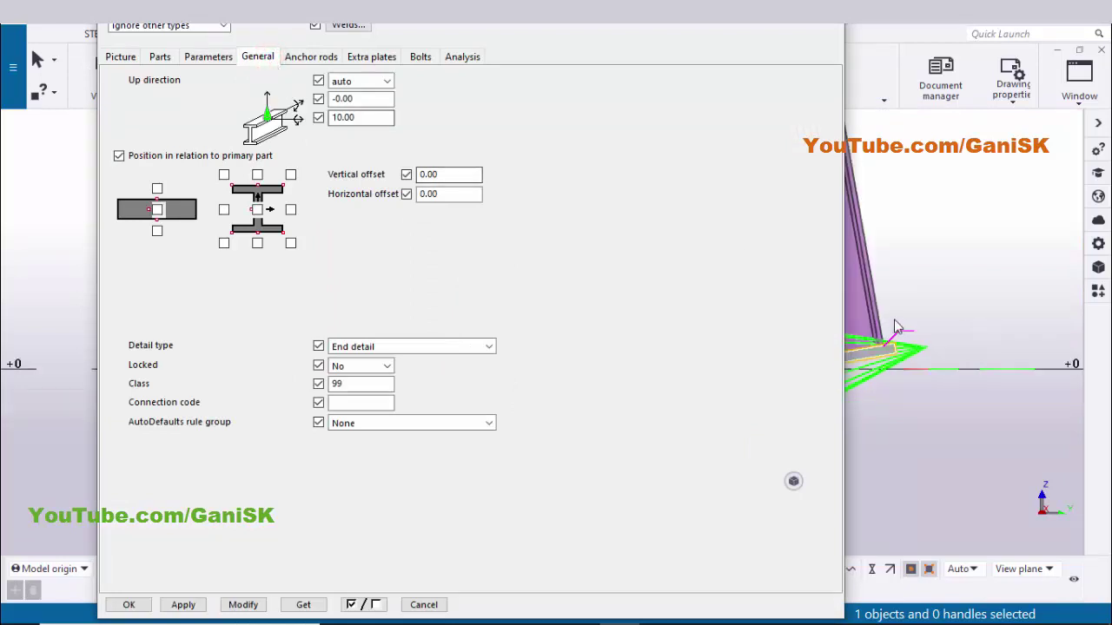
scroll(897, 327, down, 2)
middle_drag(899, 326, 1030, 321)
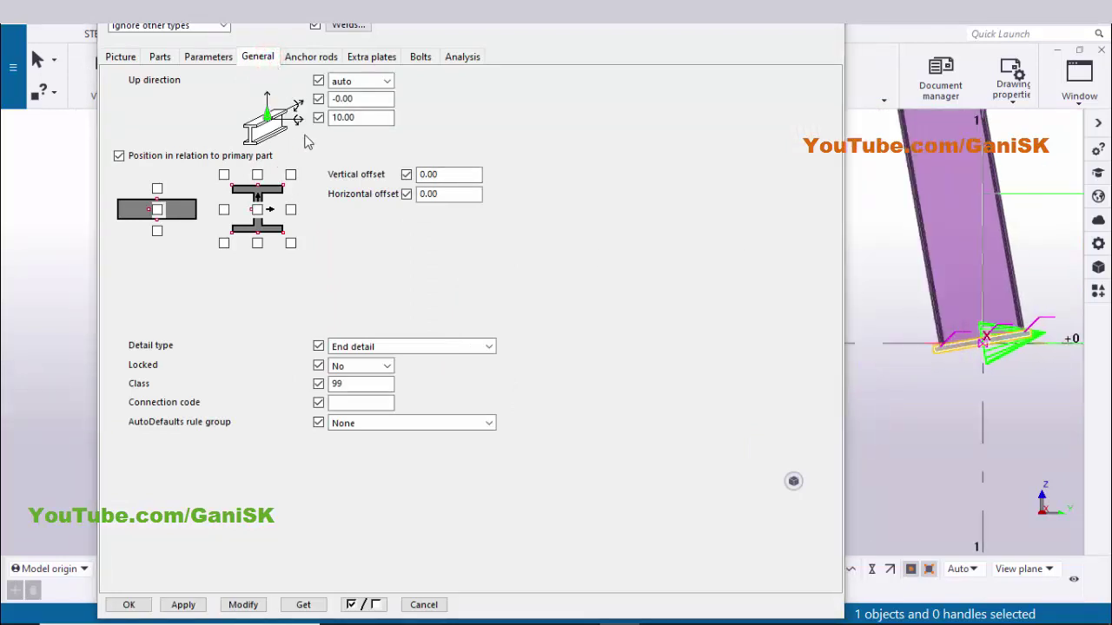
double_click(356, 121)
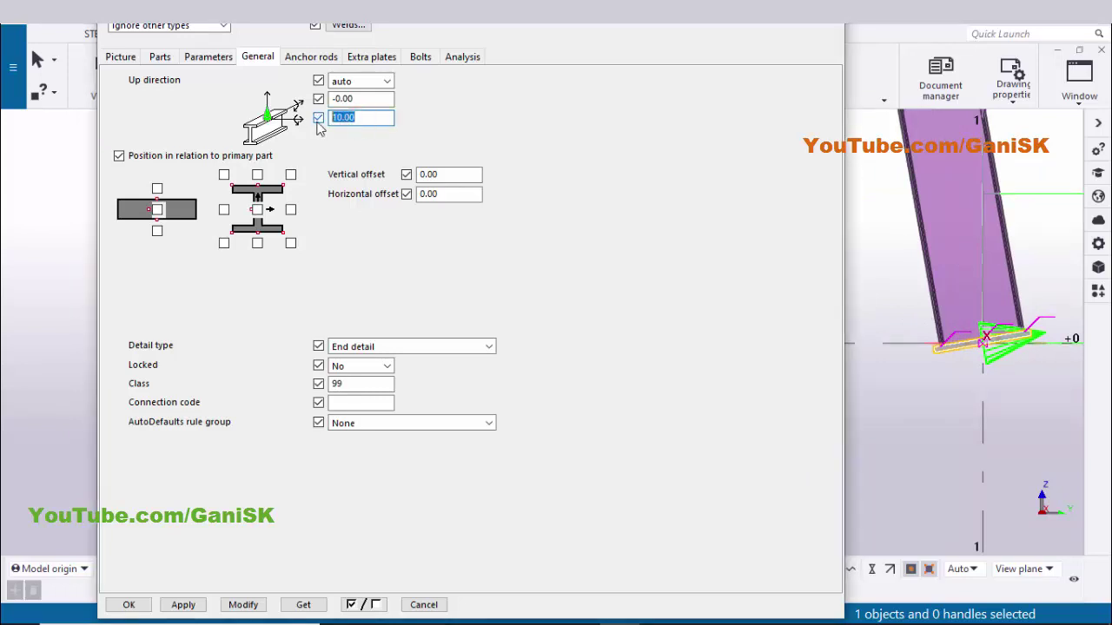
double_click(336, 383)
key(Delete)
click(246, 606)
scroll(993, 329, up, 3)
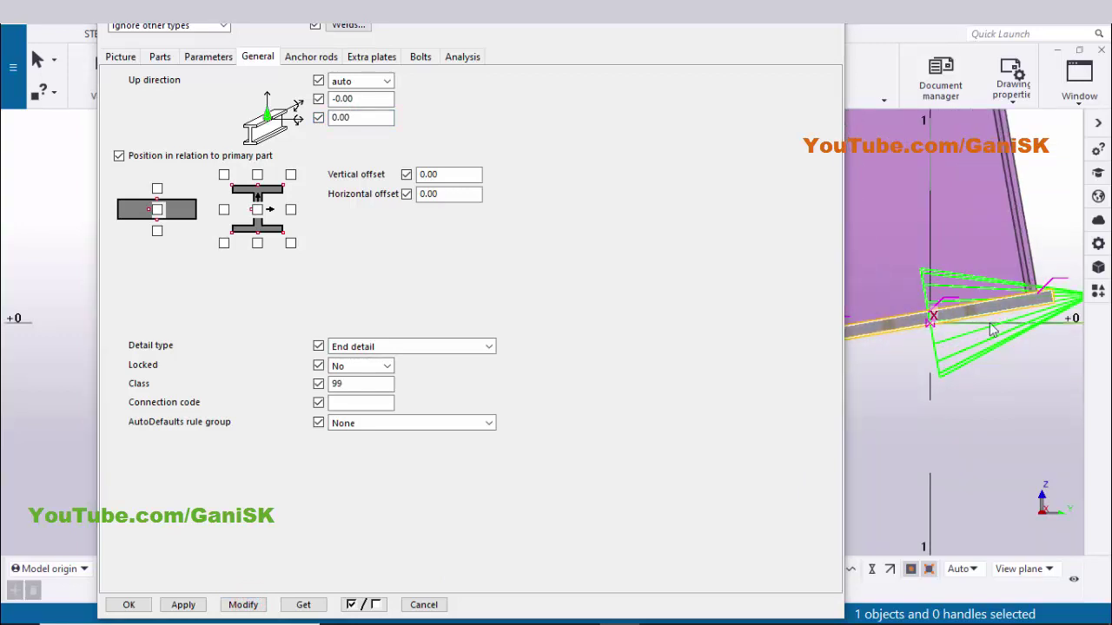
scroll(992, 329, down, 3)
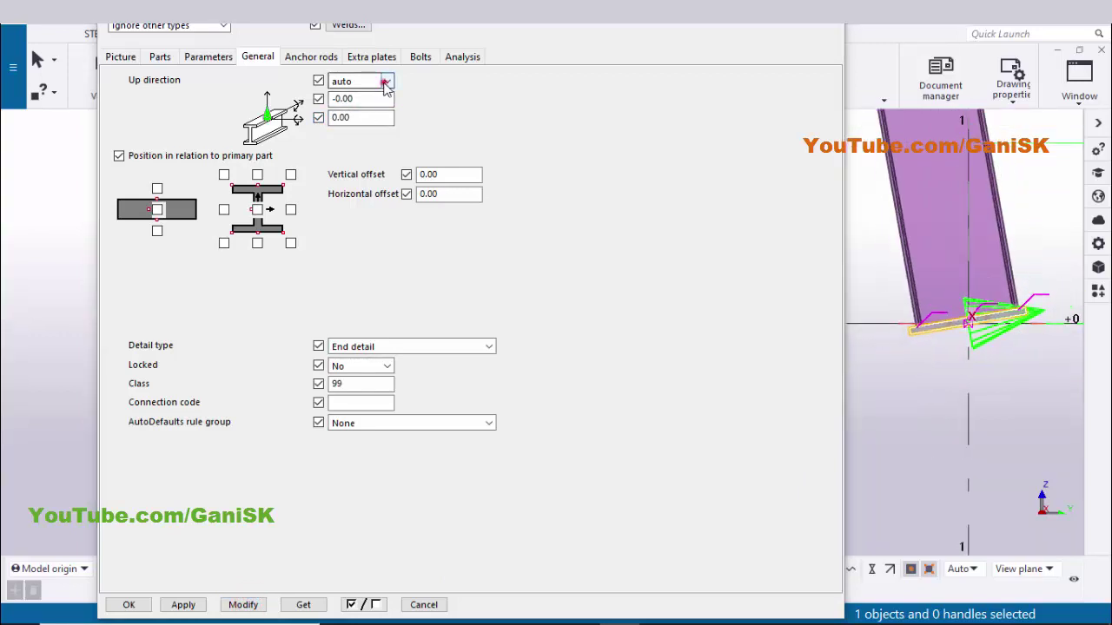
Try the +z up direction on the base plate and check its orientation in the elevation
click(385, 82)
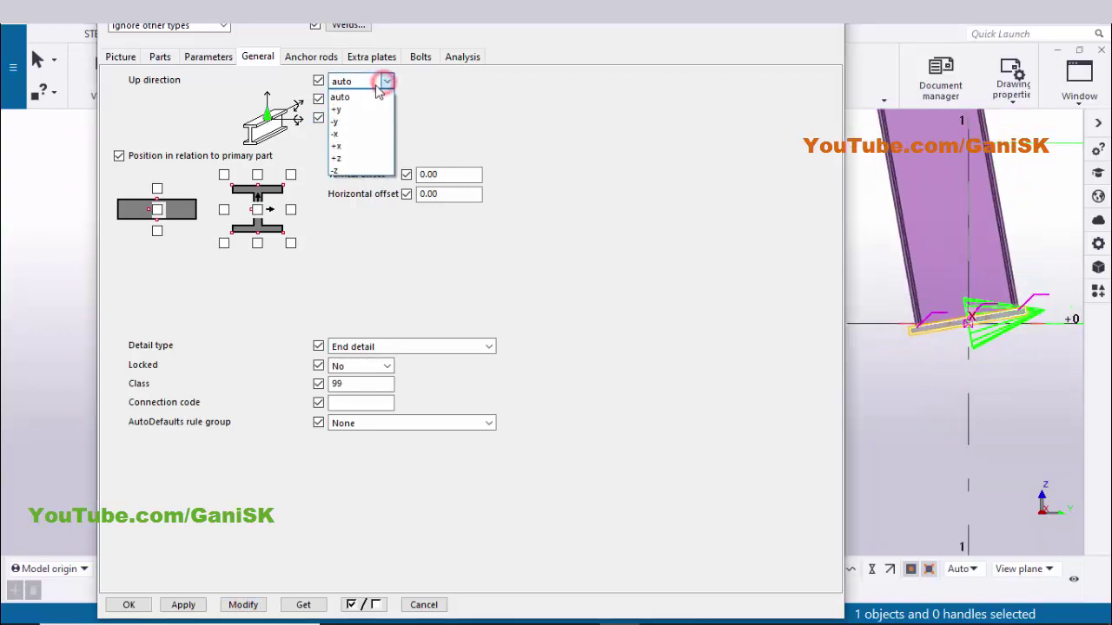
click(352, 157)
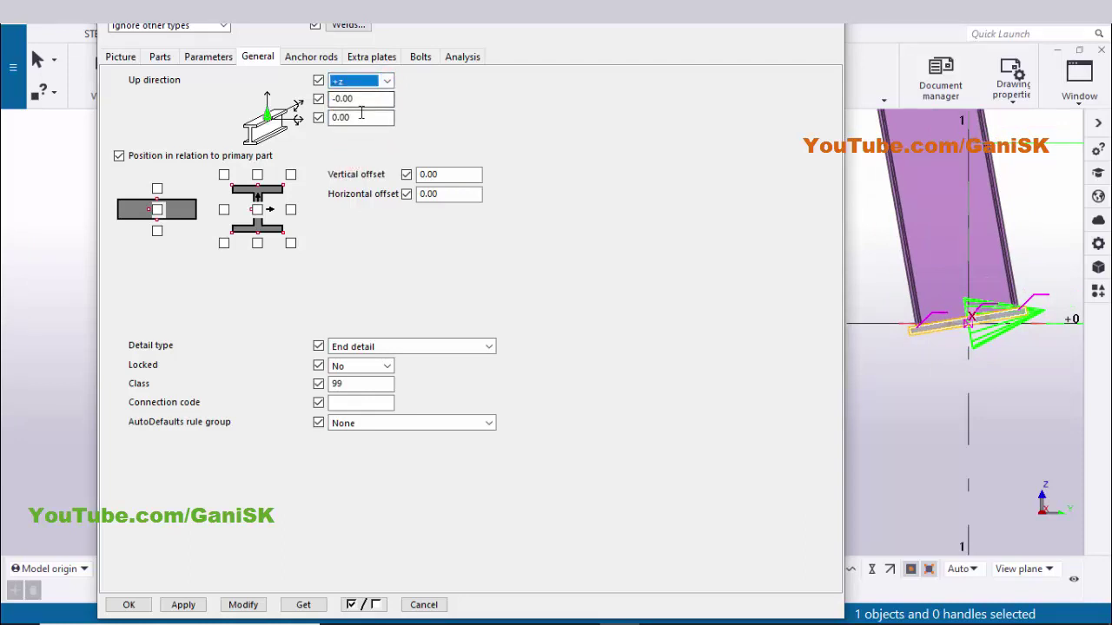
click(359, 117)
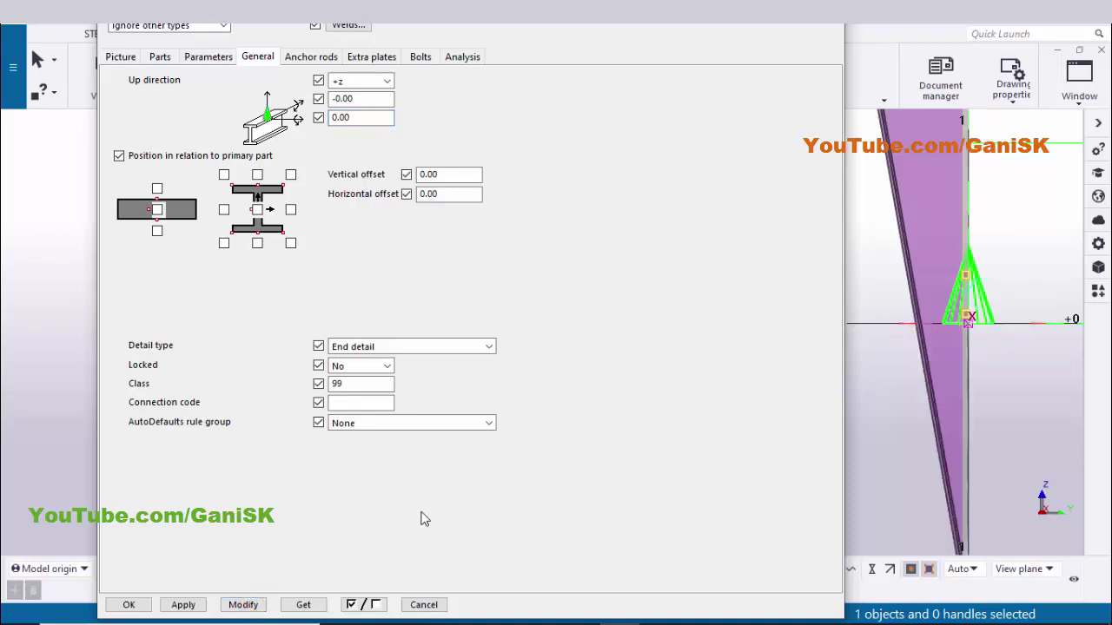
scroll(917, 458, down, 6)
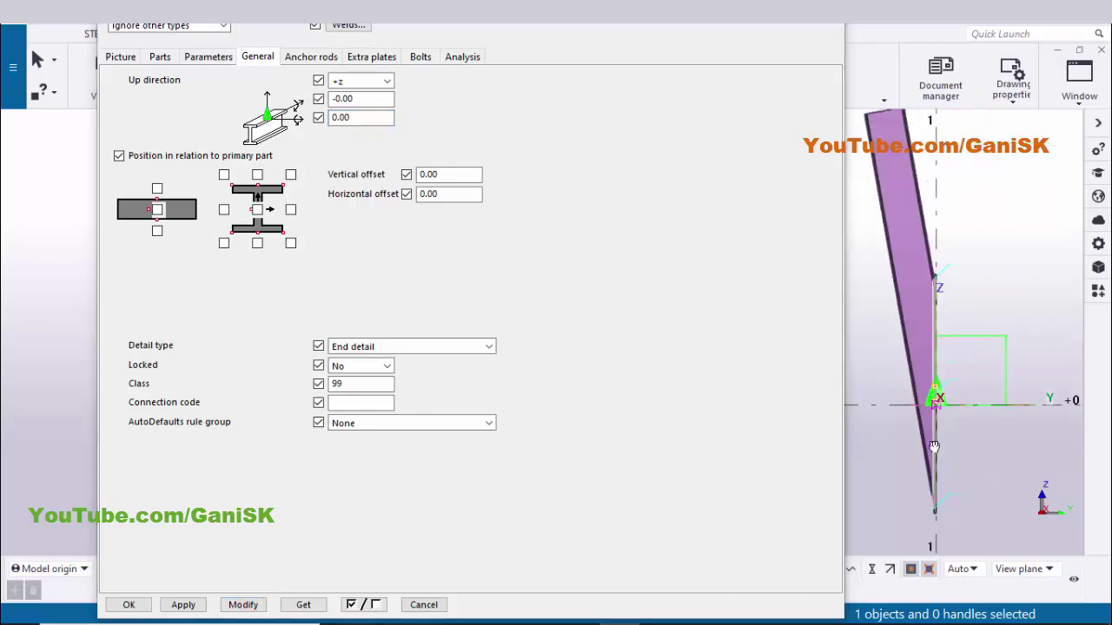
scroll(937, 488, up, 1)
scroll(937, 487, up, 2)
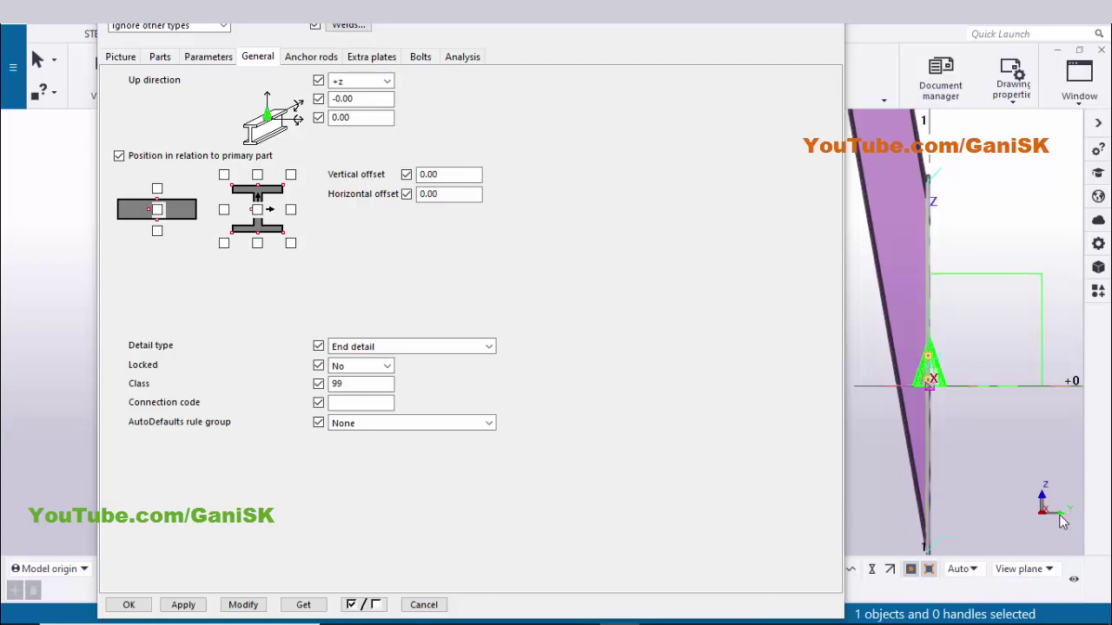
Set the base plate's up direction to +y and modify the component
click(359, 82)
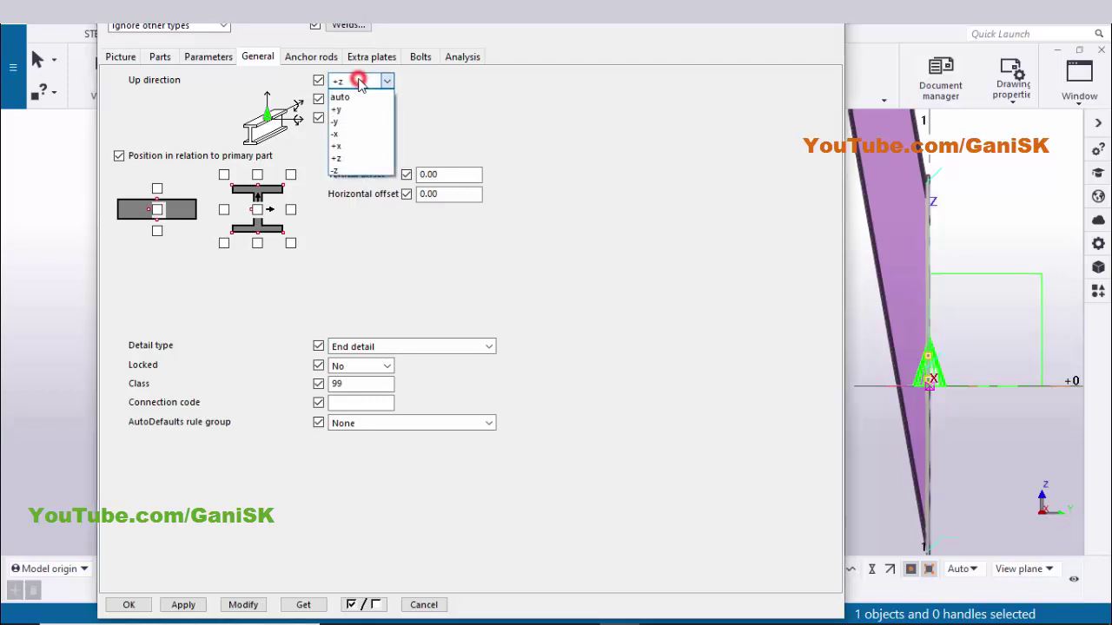
click(346, 111)
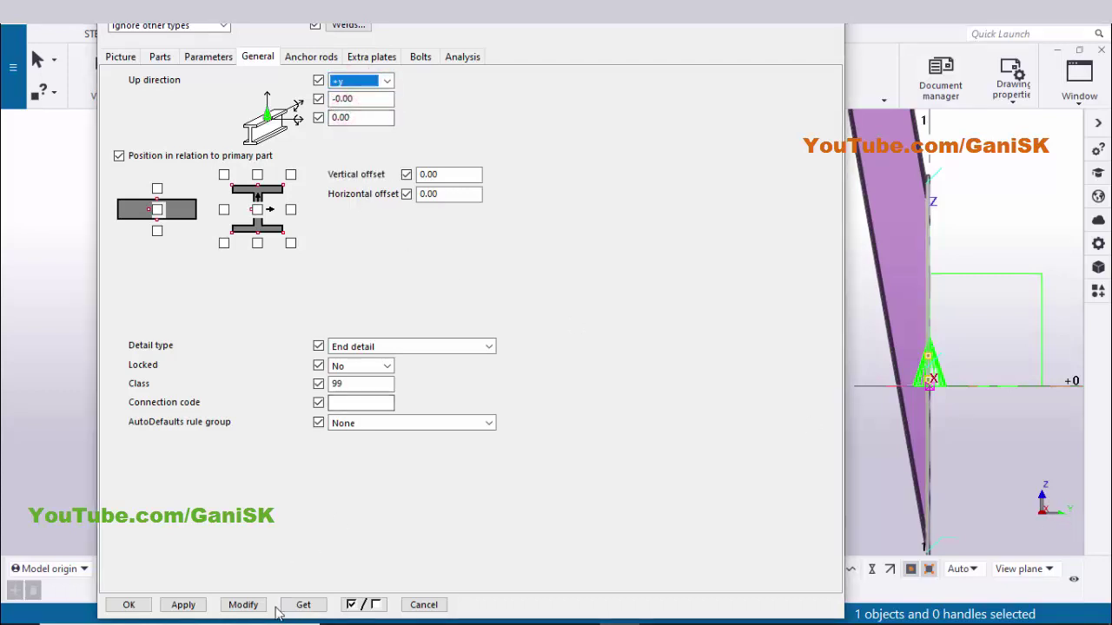
click(242, 604)
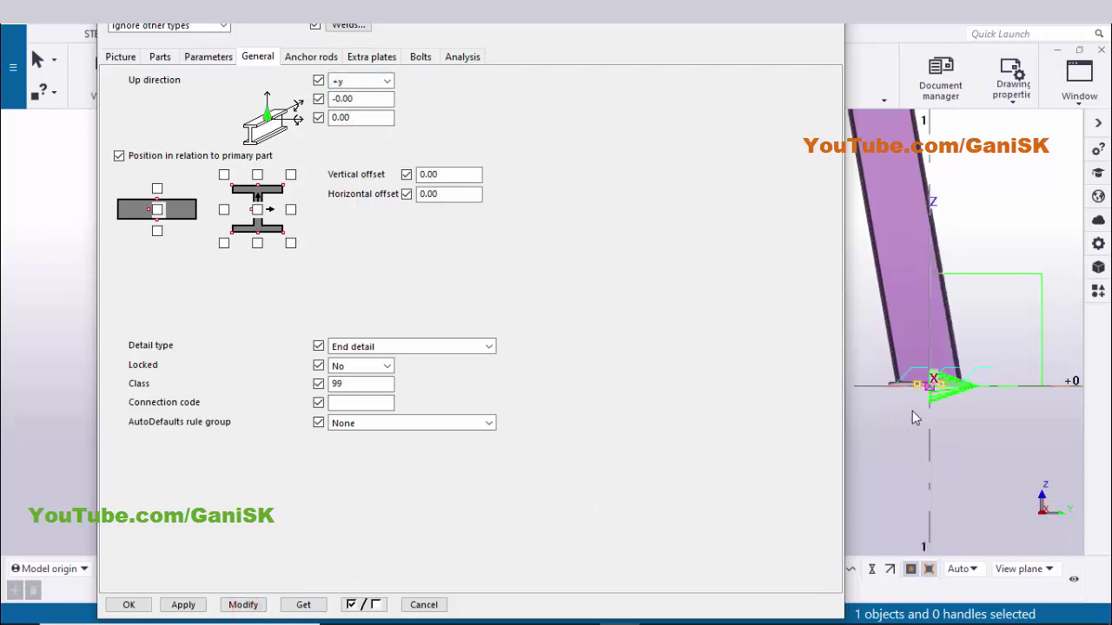
Set the base plate's thickness to 16 mm and modify the component
scroll(913, 409, up, 5)
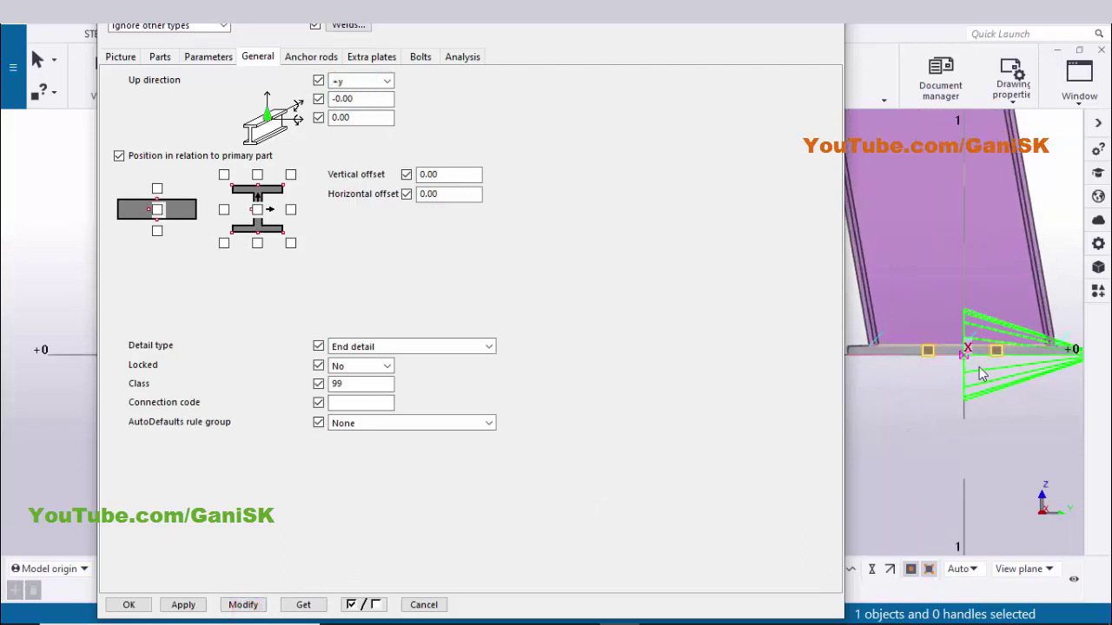
scroll(973, 368, down, 1)
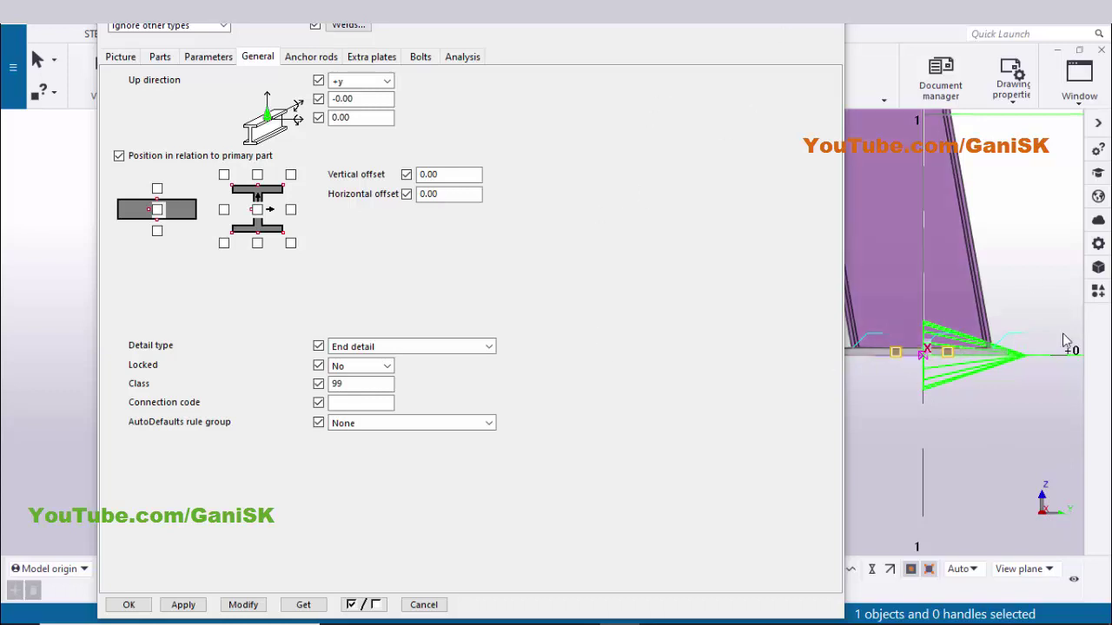
middle_drag(839, 334, 920, 347)
scroll(921, 347, up, 2)
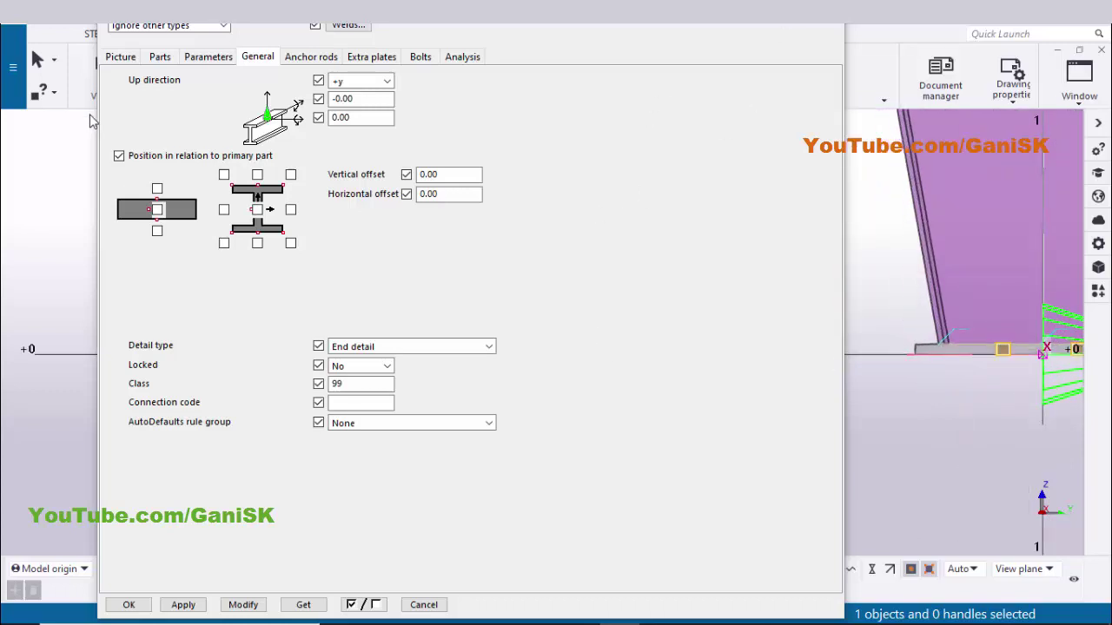
click(159, 57)
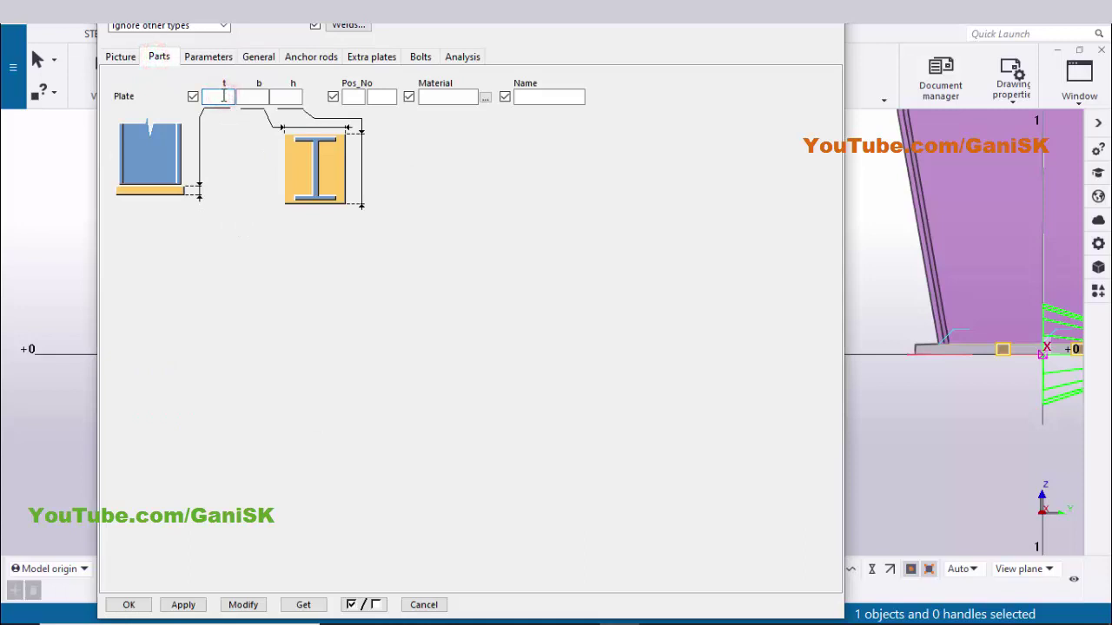
click(240, 605)
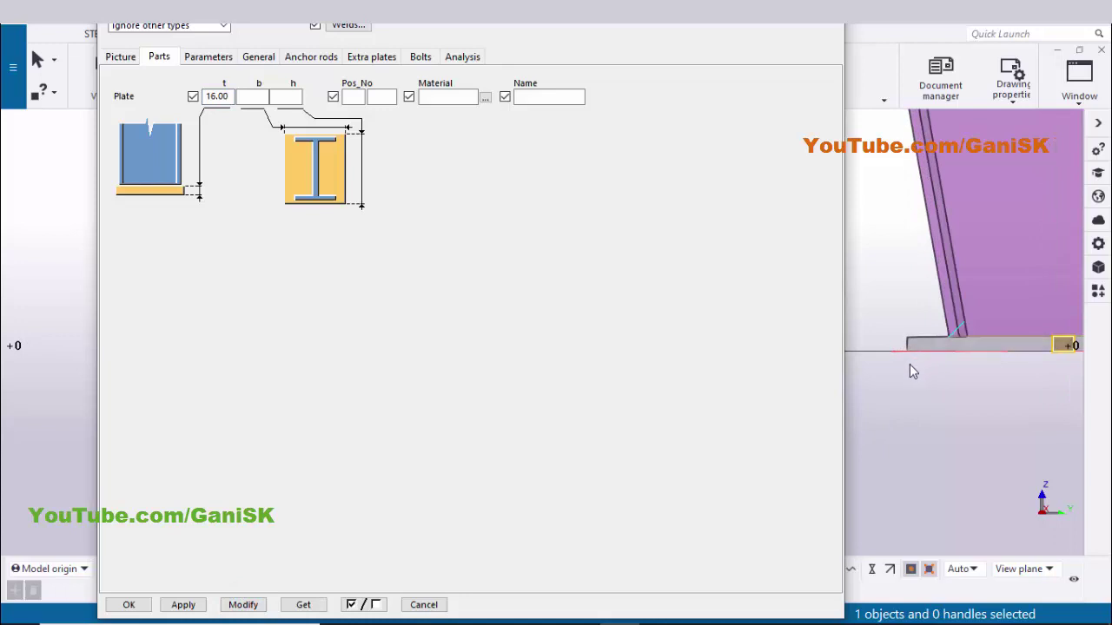
Switch to the 3D view and examine the base plate and its bolt holes at the foot of the tilted column
click(1069, 96)
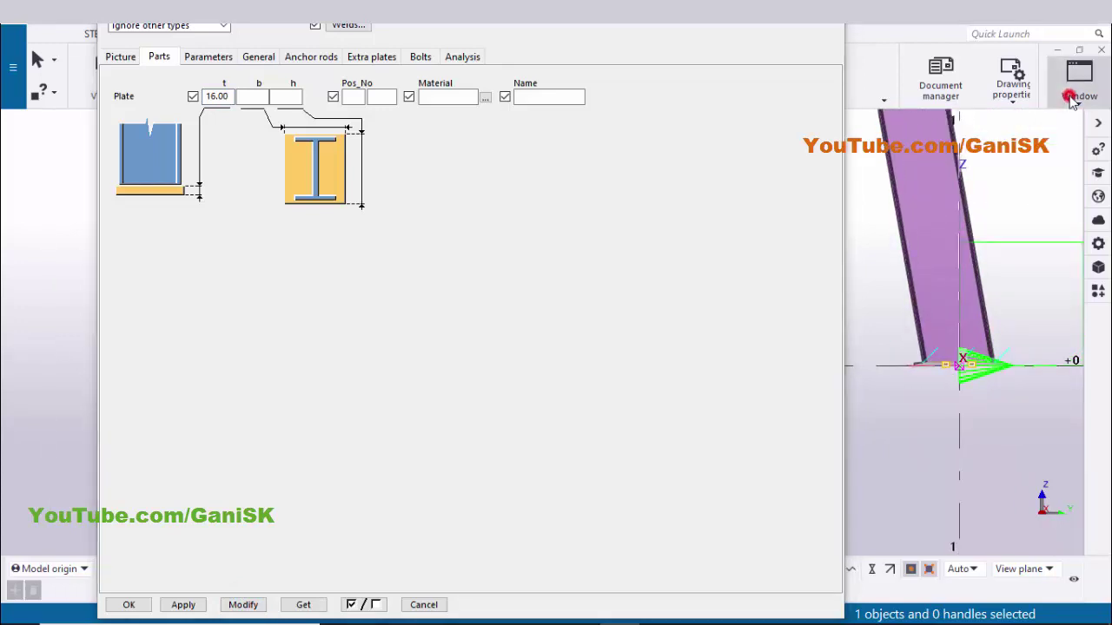
click(990, 239)
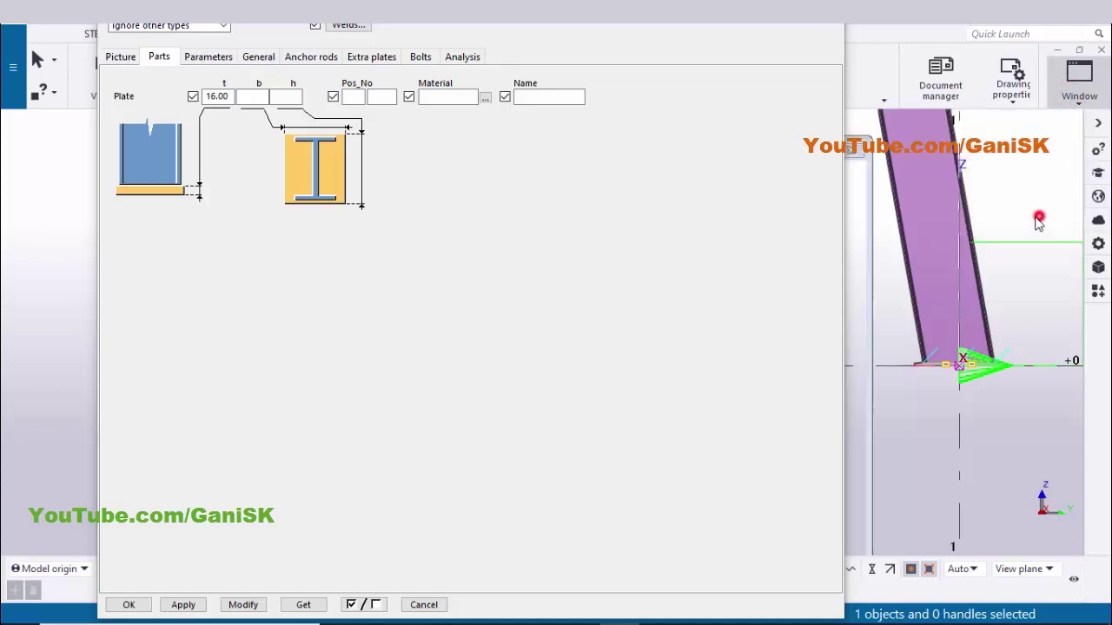
ctrl+middle_drag(1010, 330, 860, 373)
scroll(865, 336, up, 5)
scroll(964, 342, down, 3)
scroll(954, 347, down, 1)
scroll(976, 409, down, 3)
scroll(968, 445, down, 1)
scroll(970, 448, up, 5)
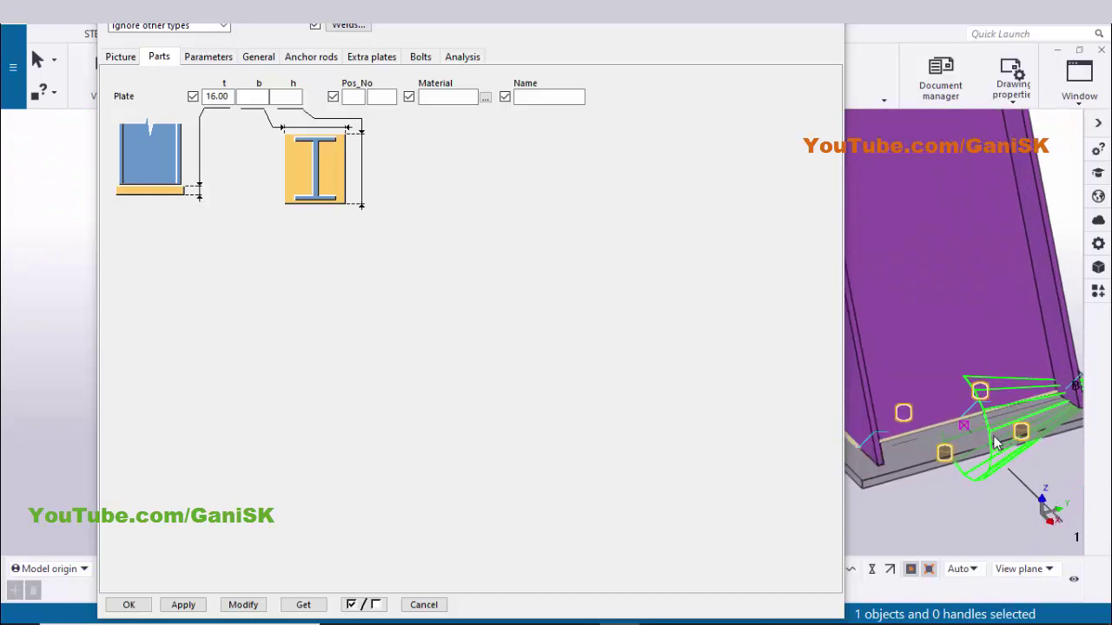
scroll(994, 443, down, 2)
scroll(962, 444, up, 1)
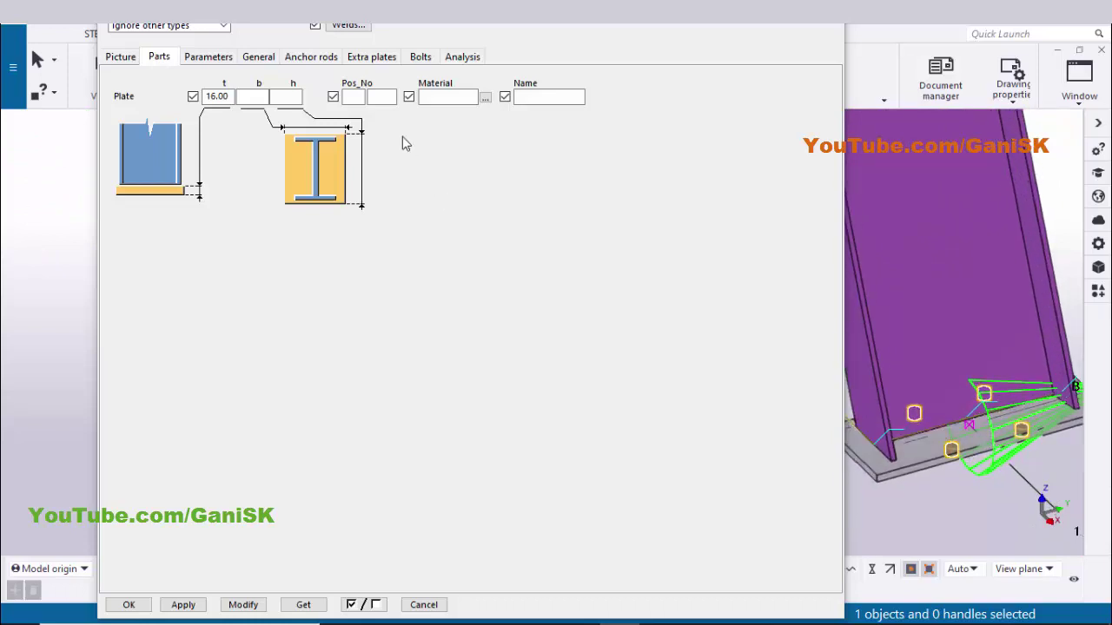
Set the base plate's bolt size to 20 and the hole tolerance to 4, and modify the component
click(417, 59)
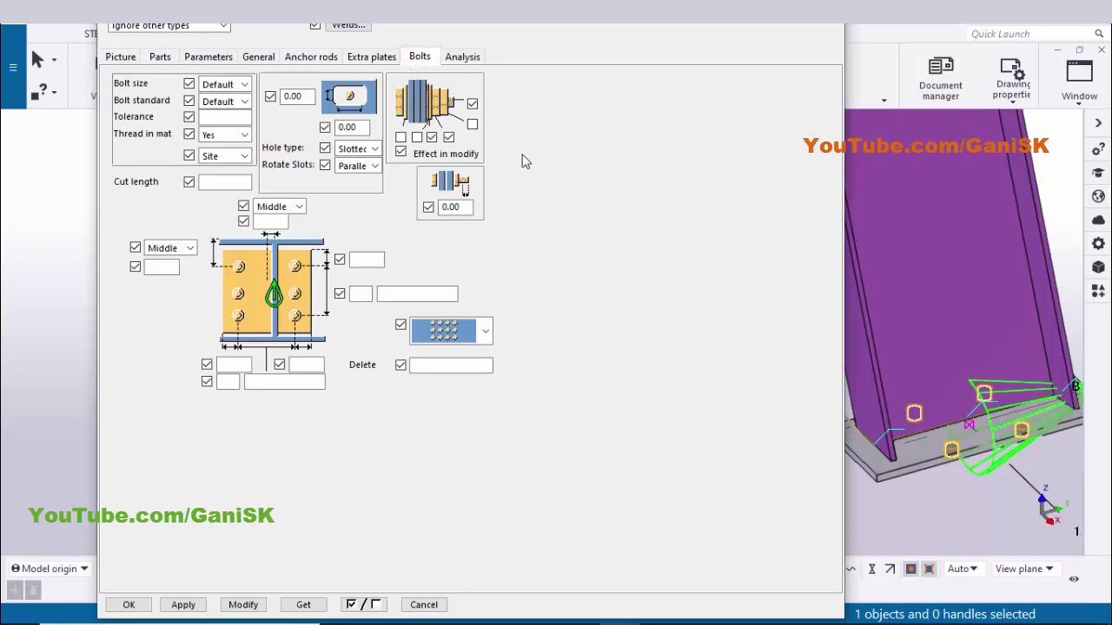
click(225, 84)
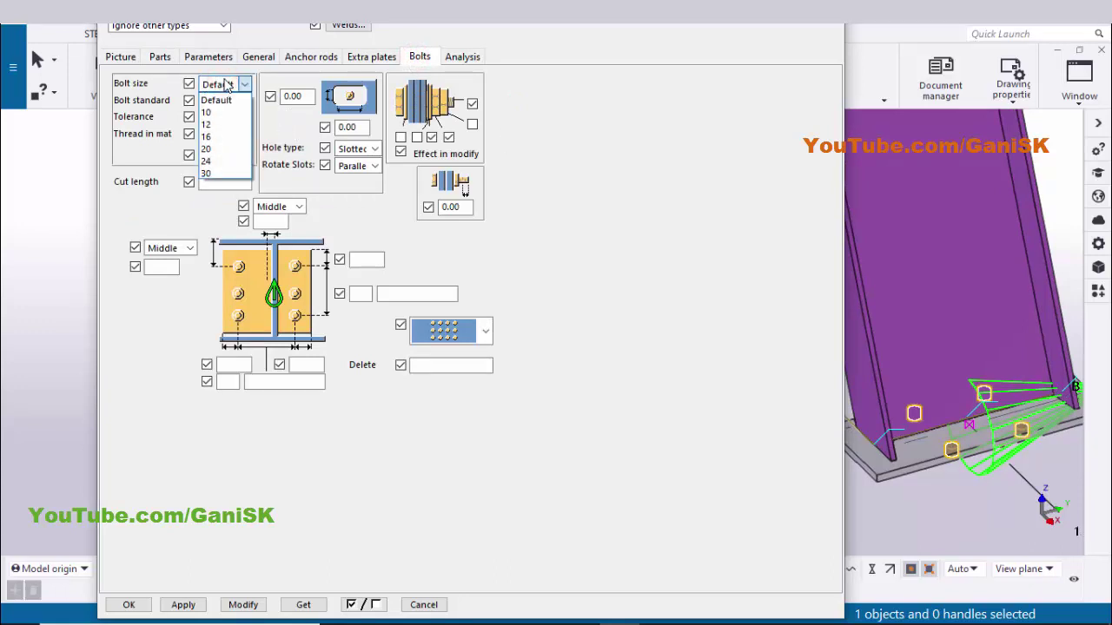
click(217, 148)
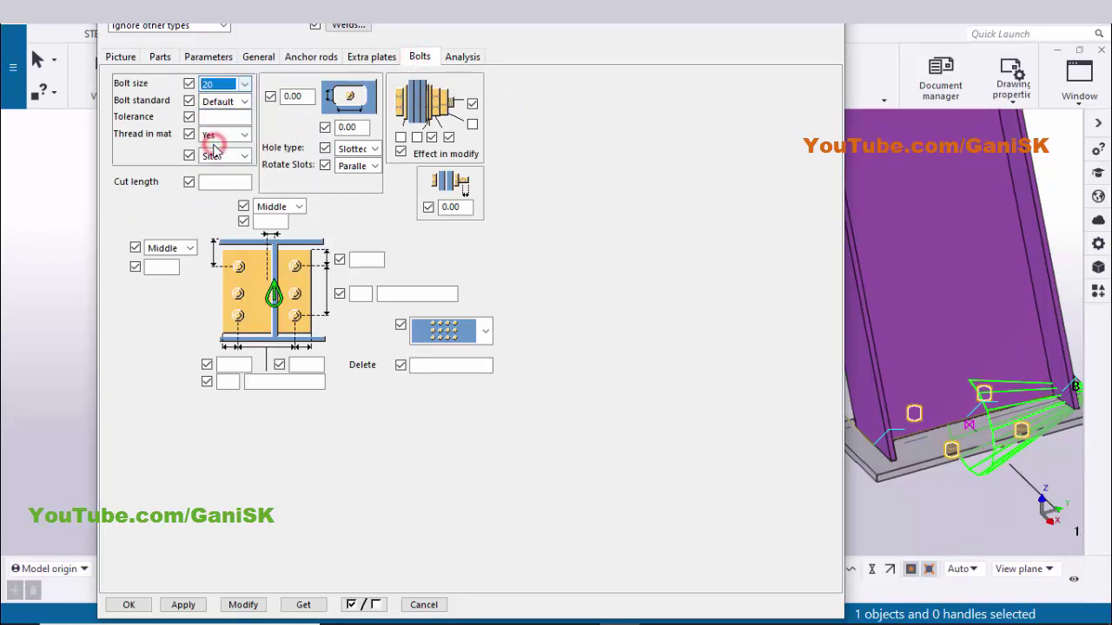
click(219, 121)
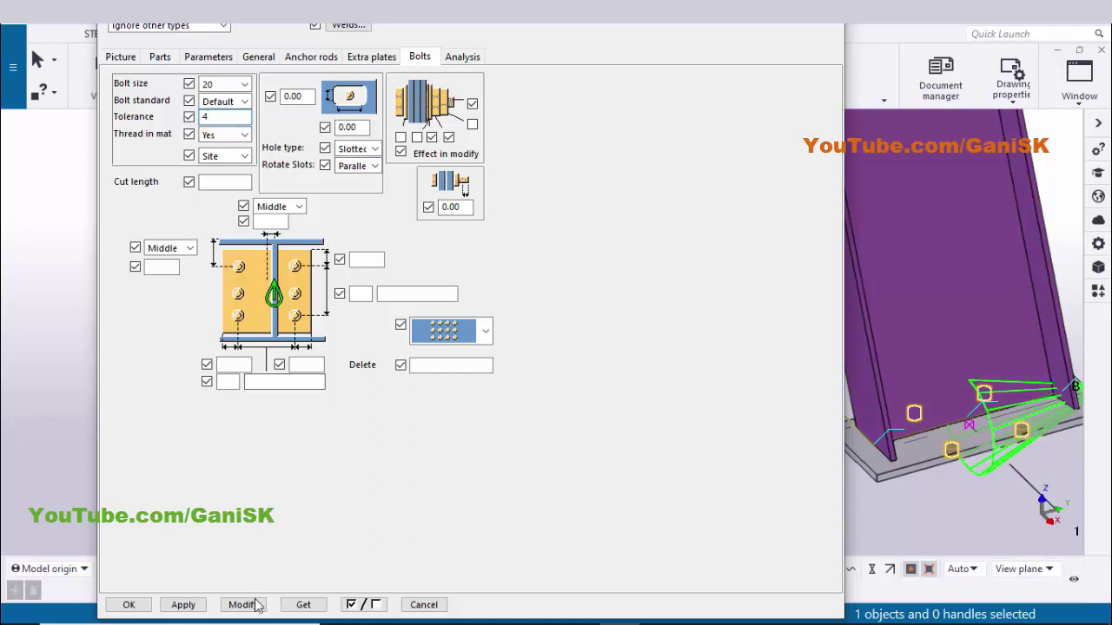
scroll(964, 464, up, 3)
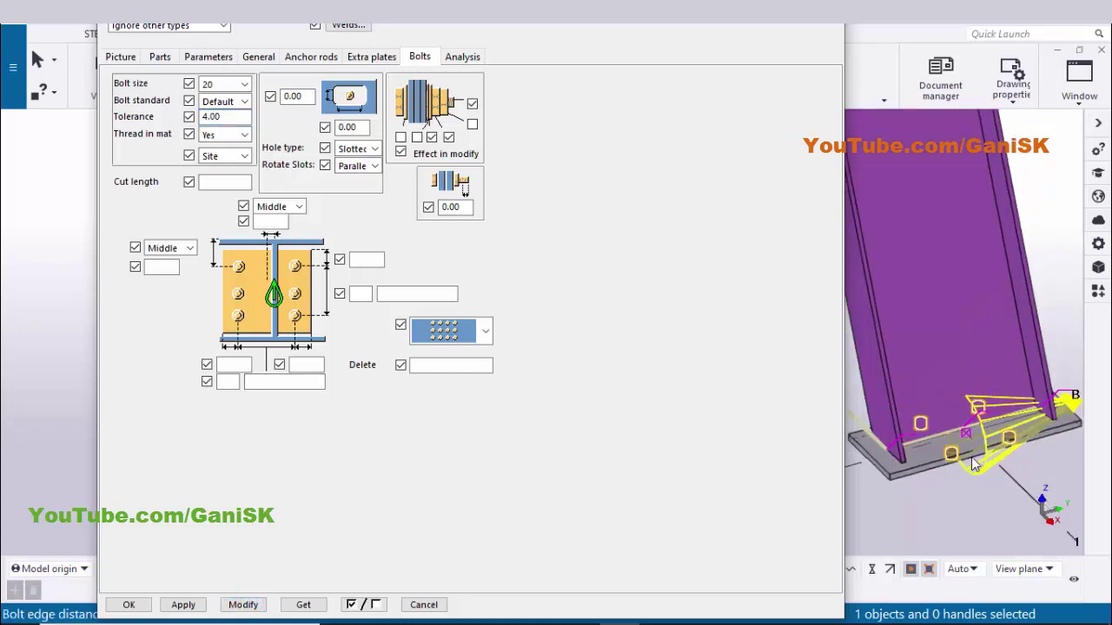
scroll(962, 455, down, 3)
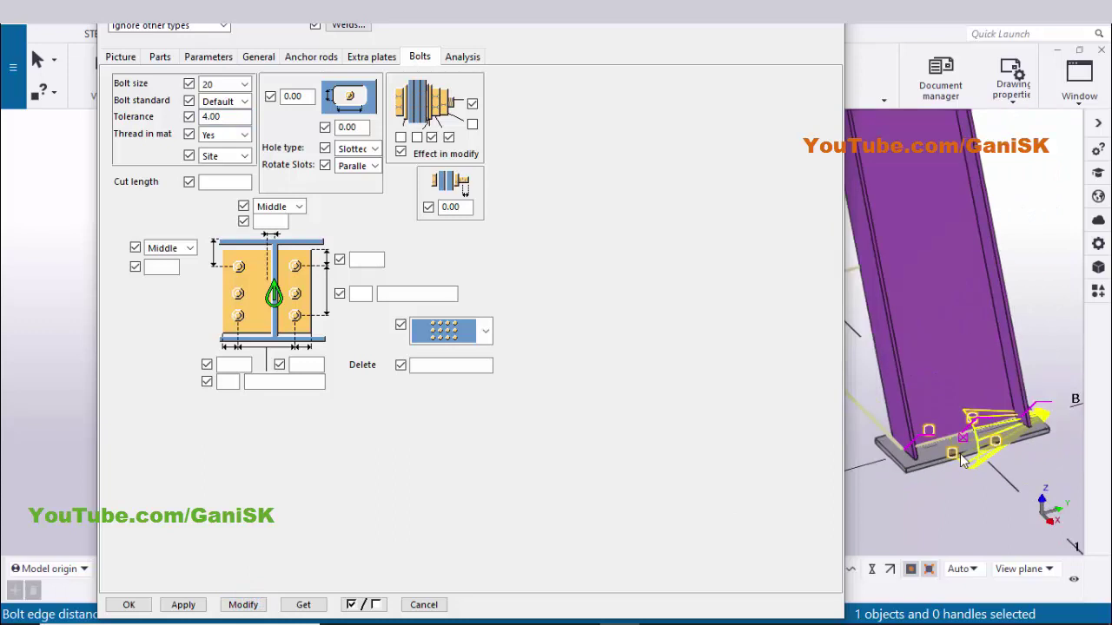
Choose the circular ROD section with a 20 mm diameter as the anchor rod profile
click(308, 58)
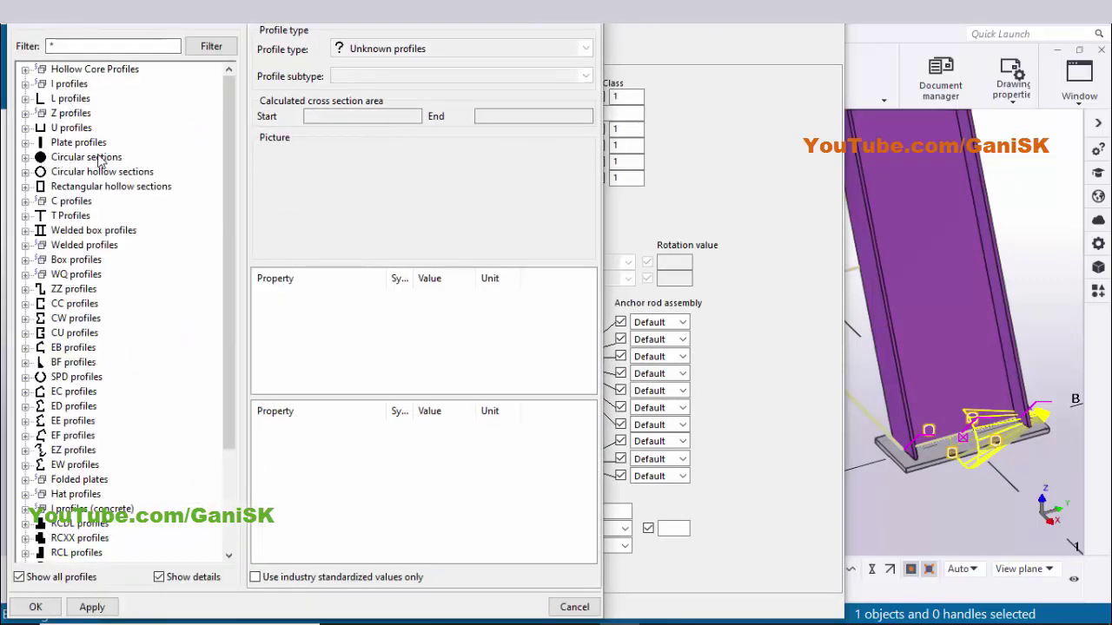
click(25, 157)
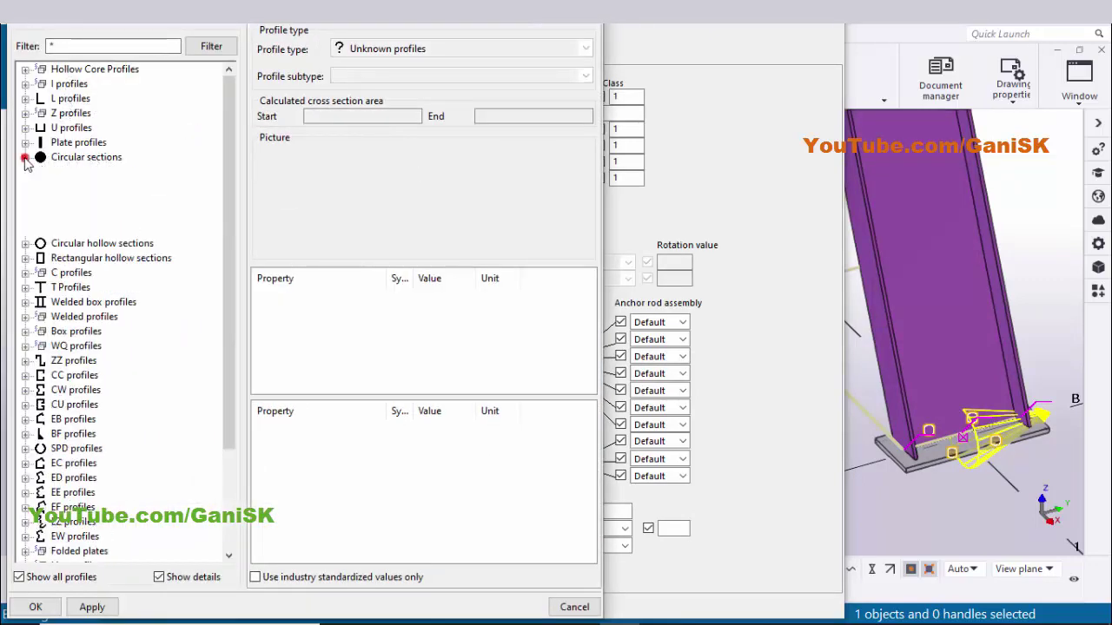
click(76, 216)
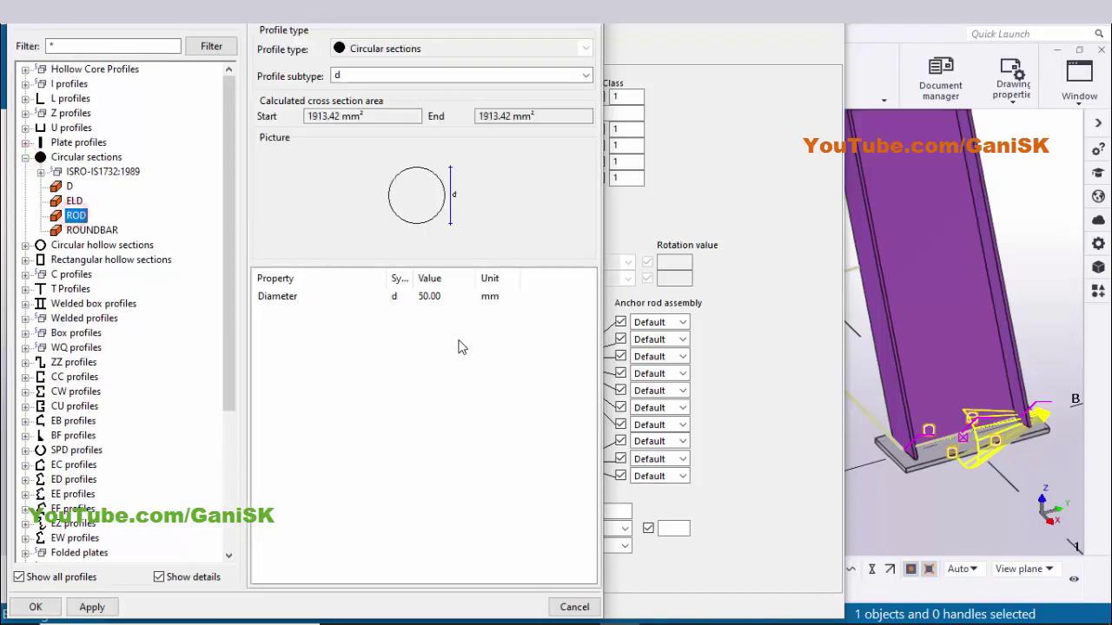
click(447, 296)
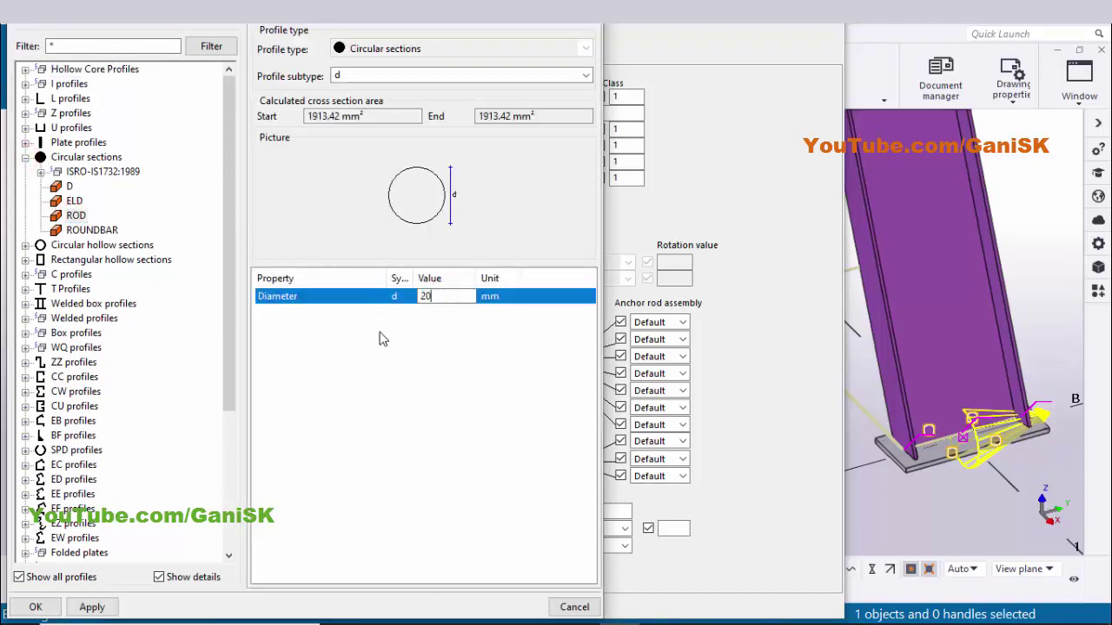
click(92, 607)
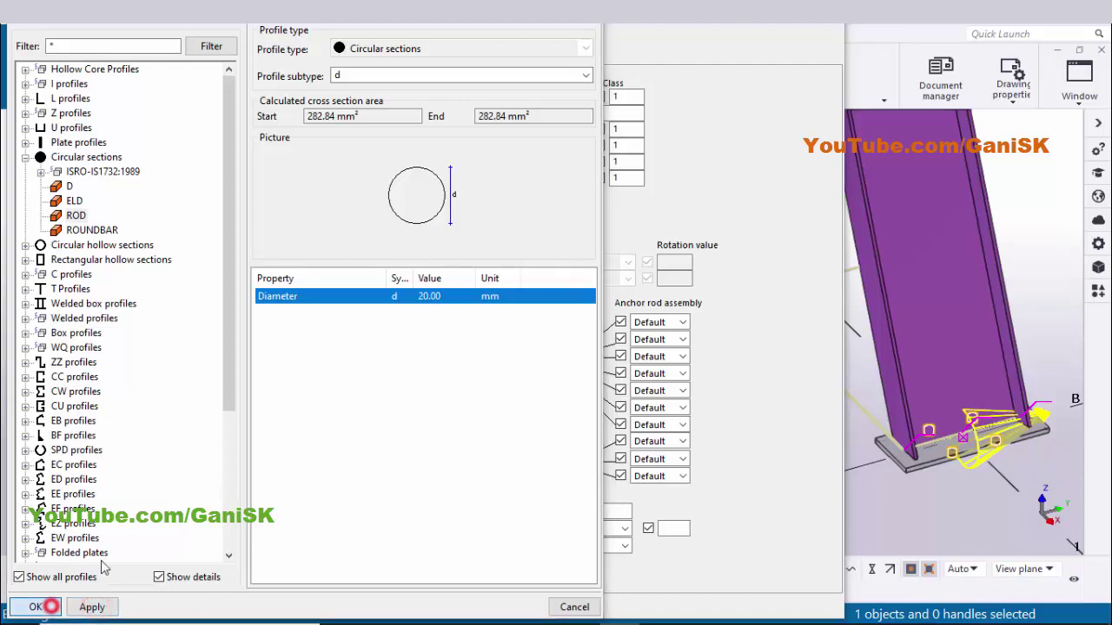
click(36, 607)
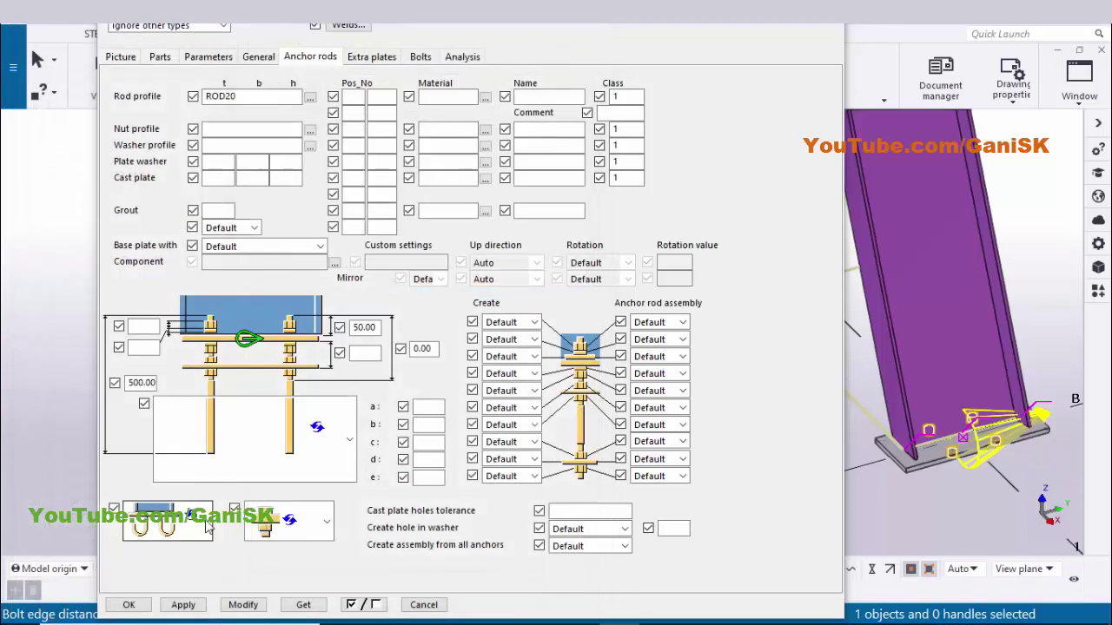
Set the base plate to use anchor rods with the L-shaped bent end, and modify the component
click(218, 249)
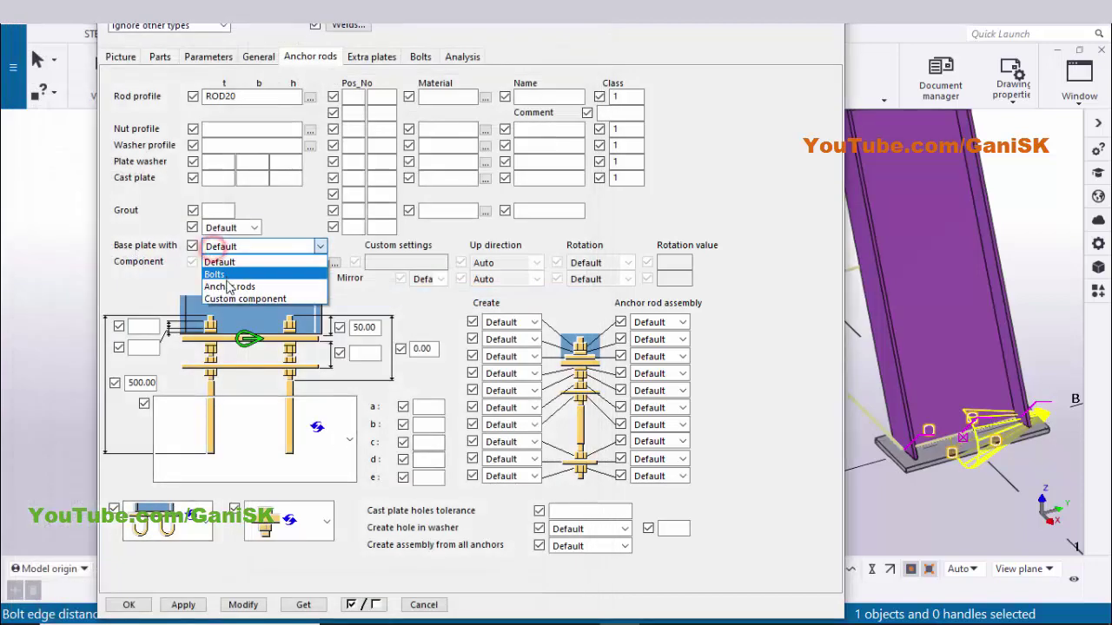
click(226, 280)
click(316, 450)
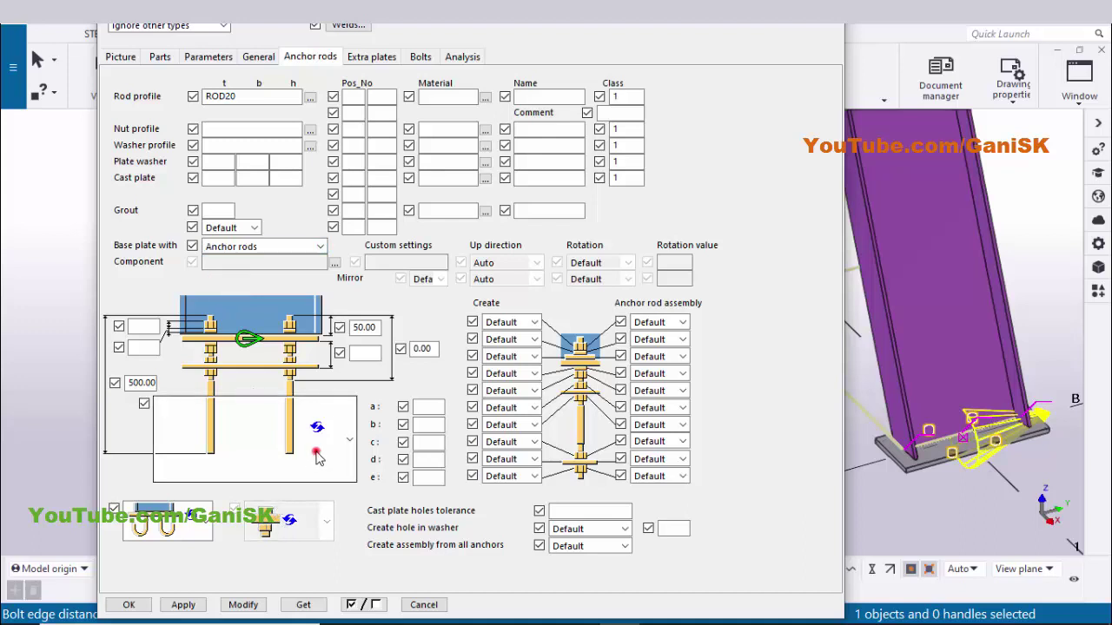
click(244, 273)
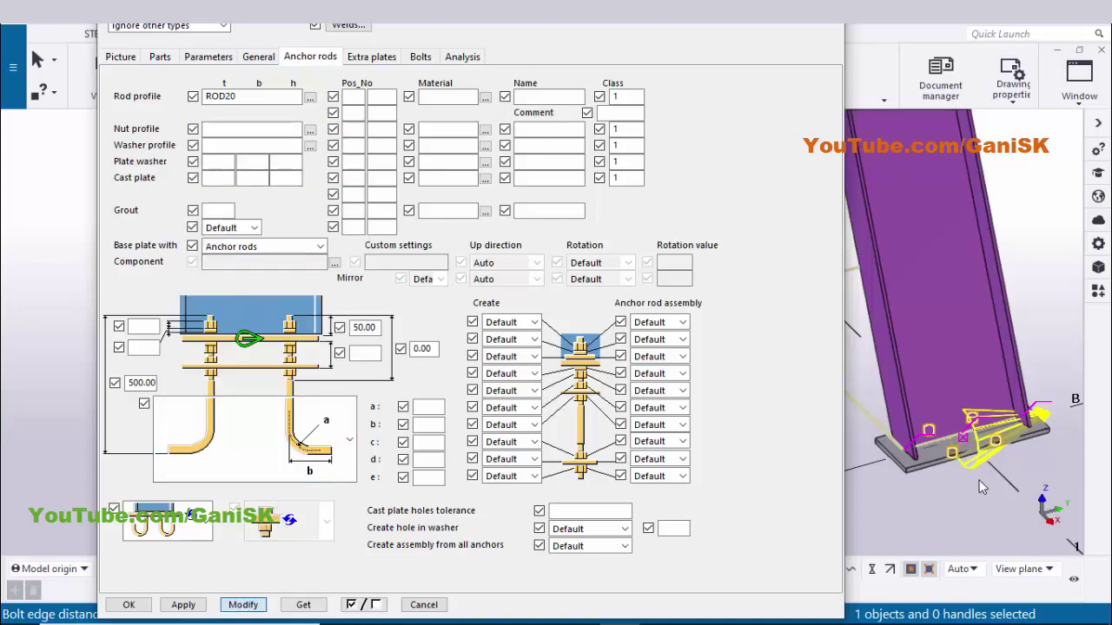
scroll(970, 462, up, 2)
scroll(970, 460, up, 4)
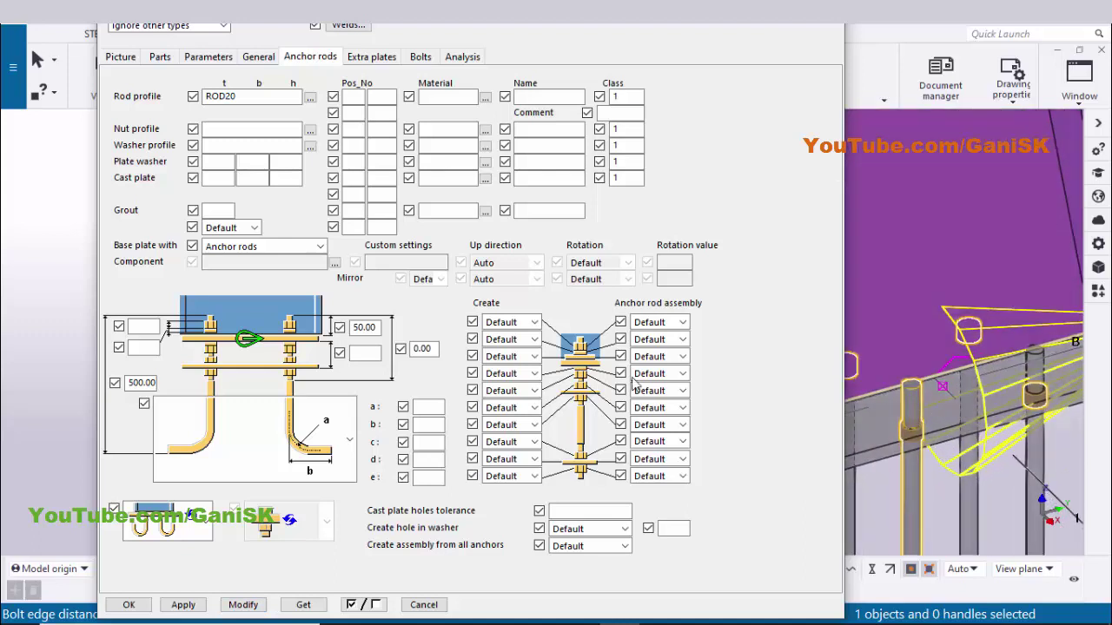
Set creation of the anchor rods' uppermost nut and the washer beneath it to Yes, and modify the component
click(505, 323)
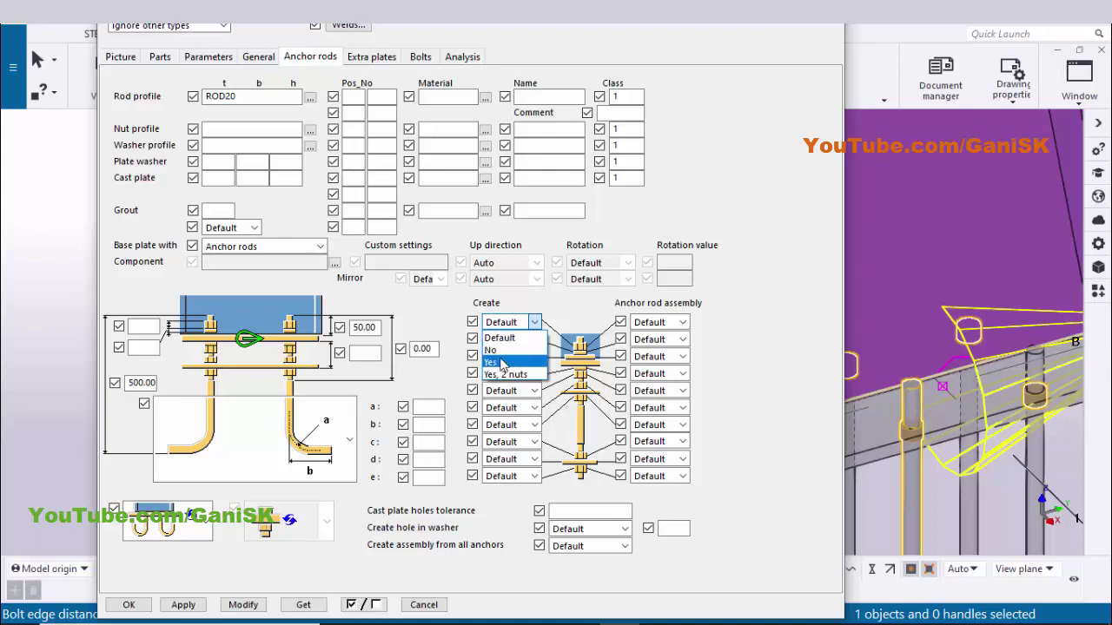
click(501, 362)
click(508, 338)
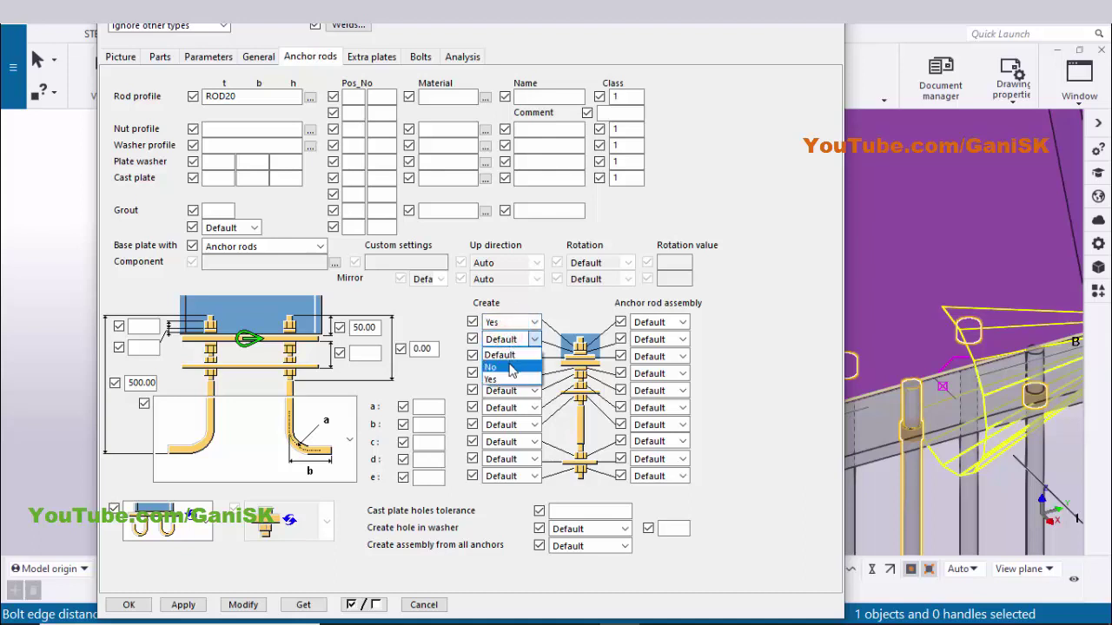
click(491, 380)
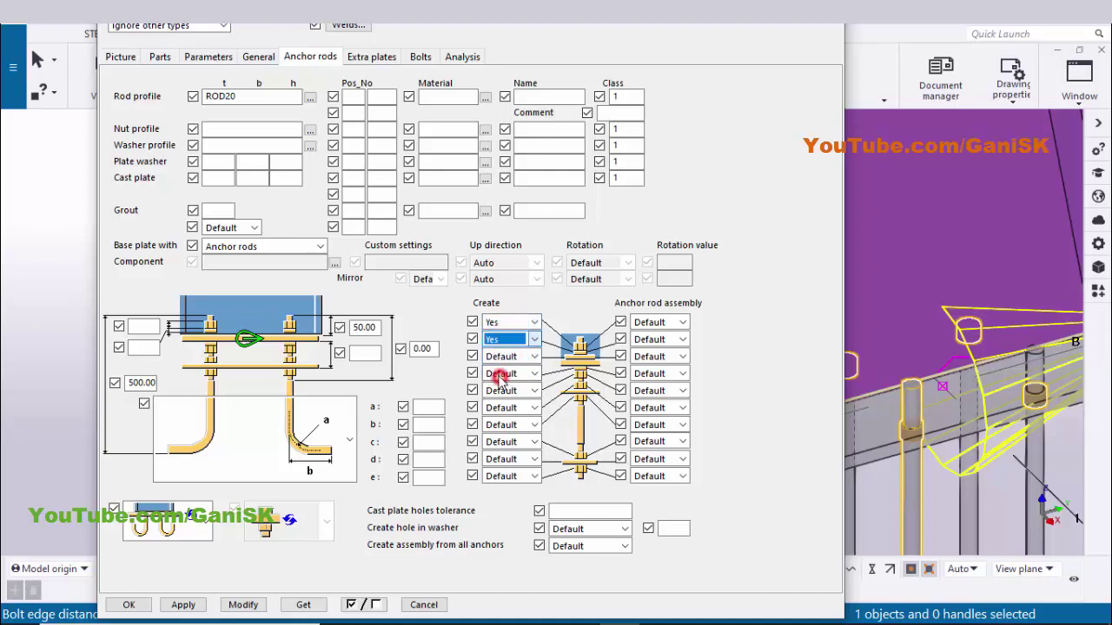
click(243, 604)
scroll(919, 447, up, 5)
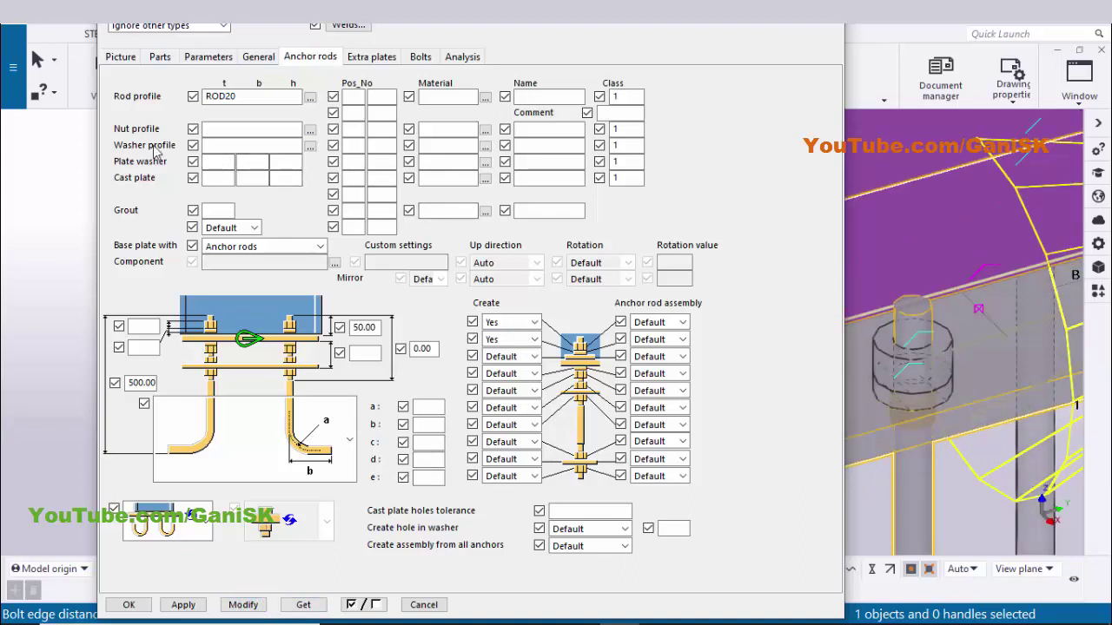
Choose the user-defined fixed profile NUTM20-GR4-HEX for the anchor rod nuts and modify the component
click(309, 130)
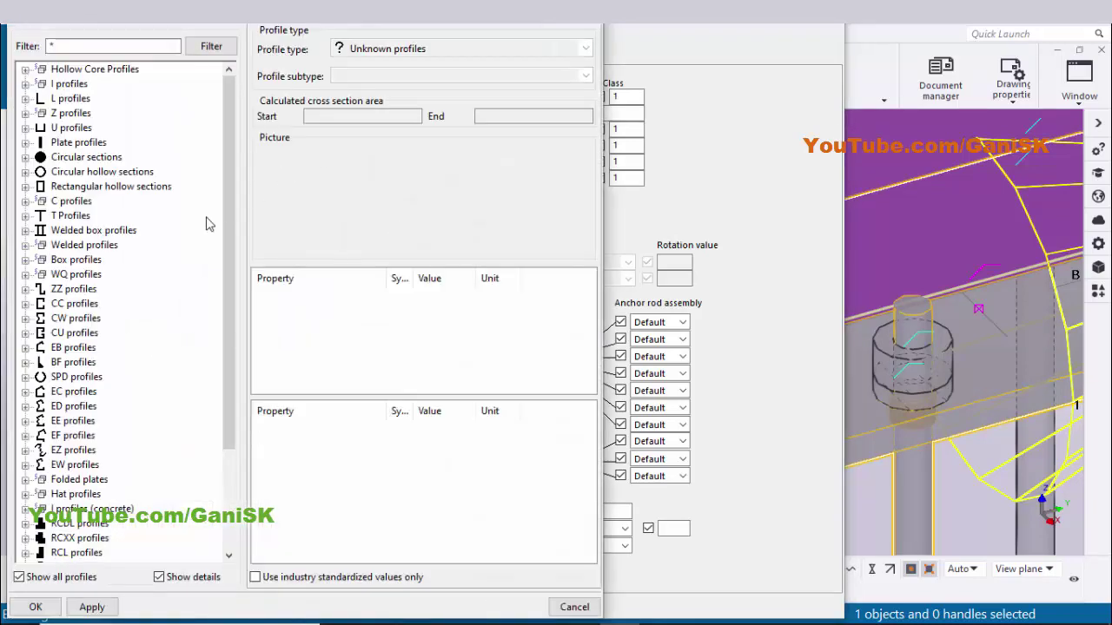
scroll(111, 432, down, 3)
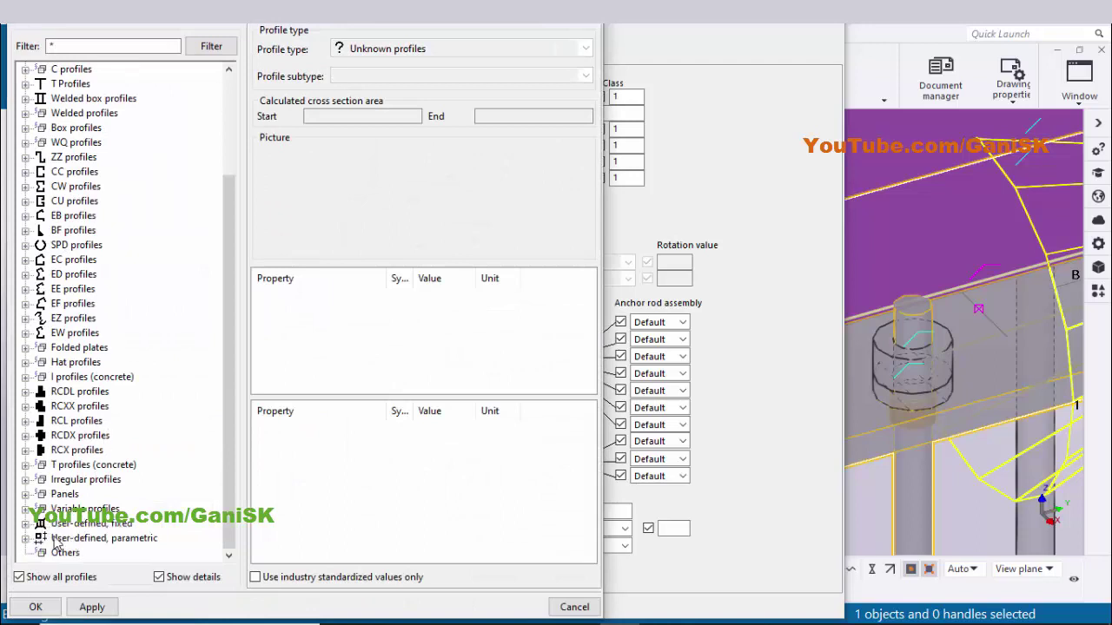
click(25, 524)
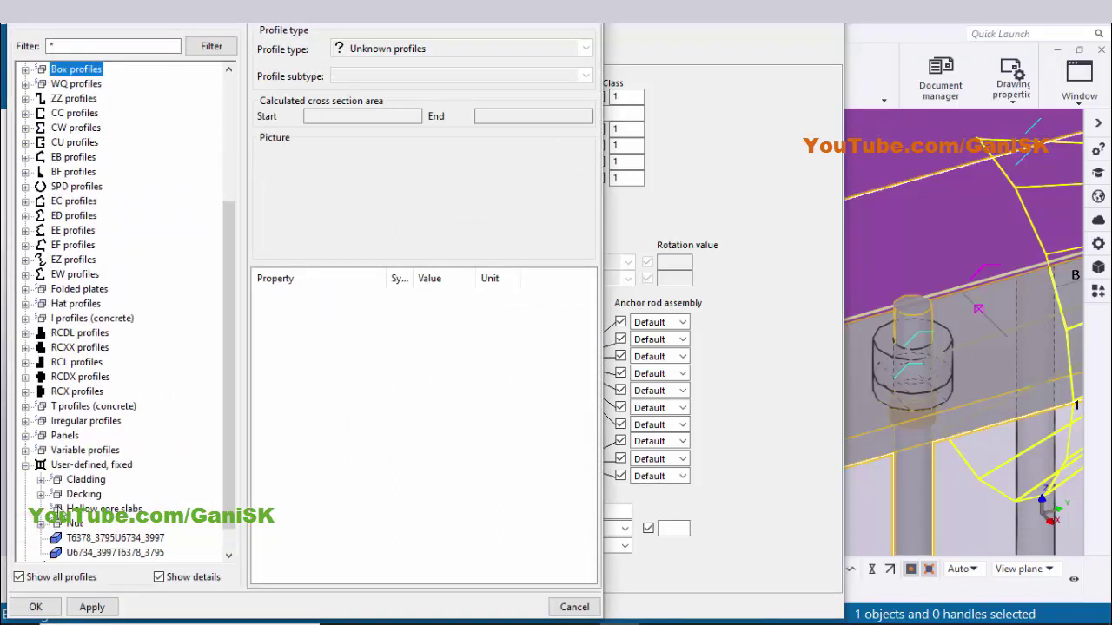
scroll(74, 503, down, 1)
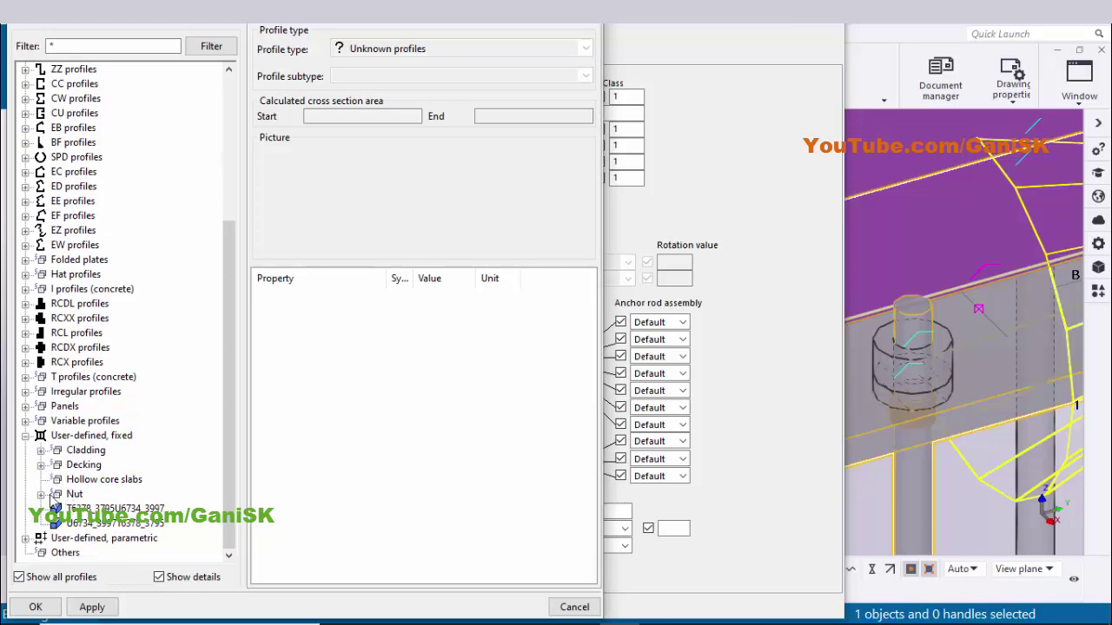
click(41, 494)
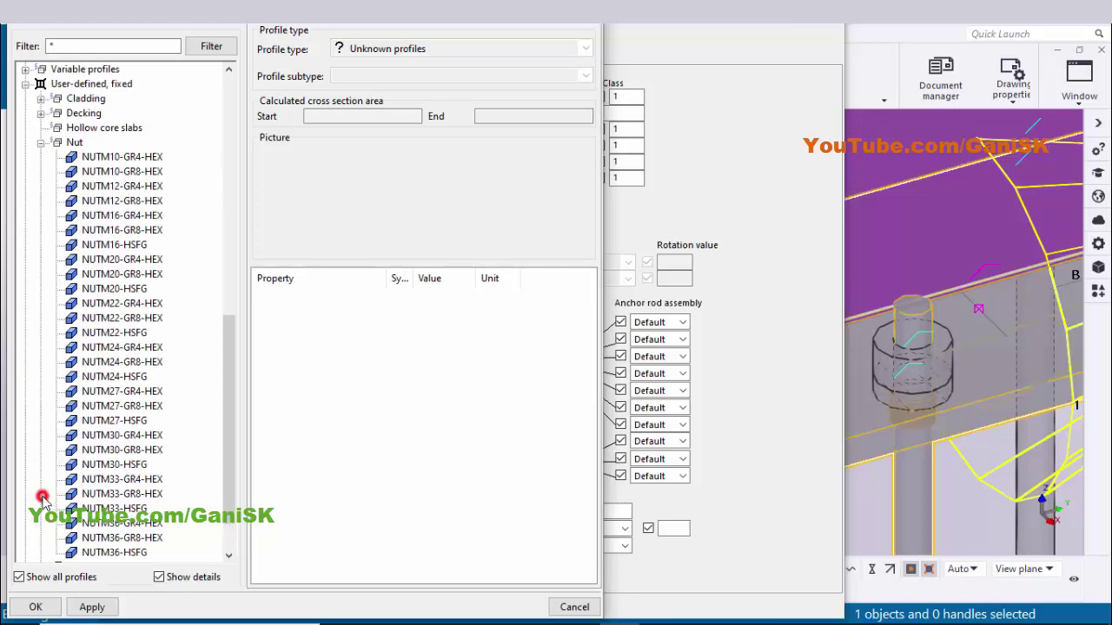
click(126, 259)
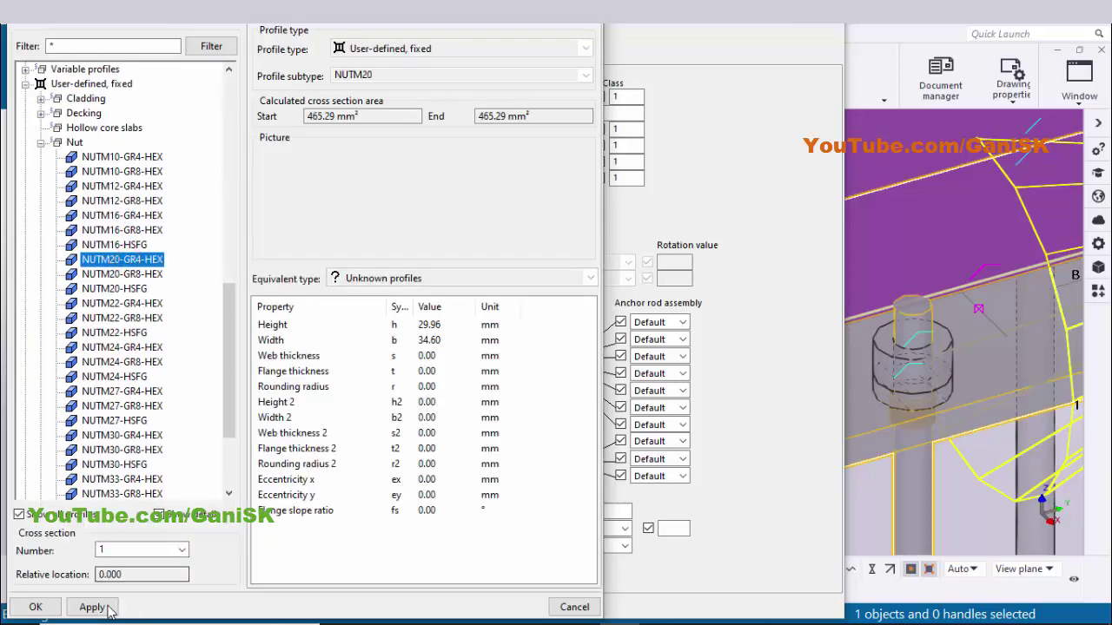
click(35, 607)
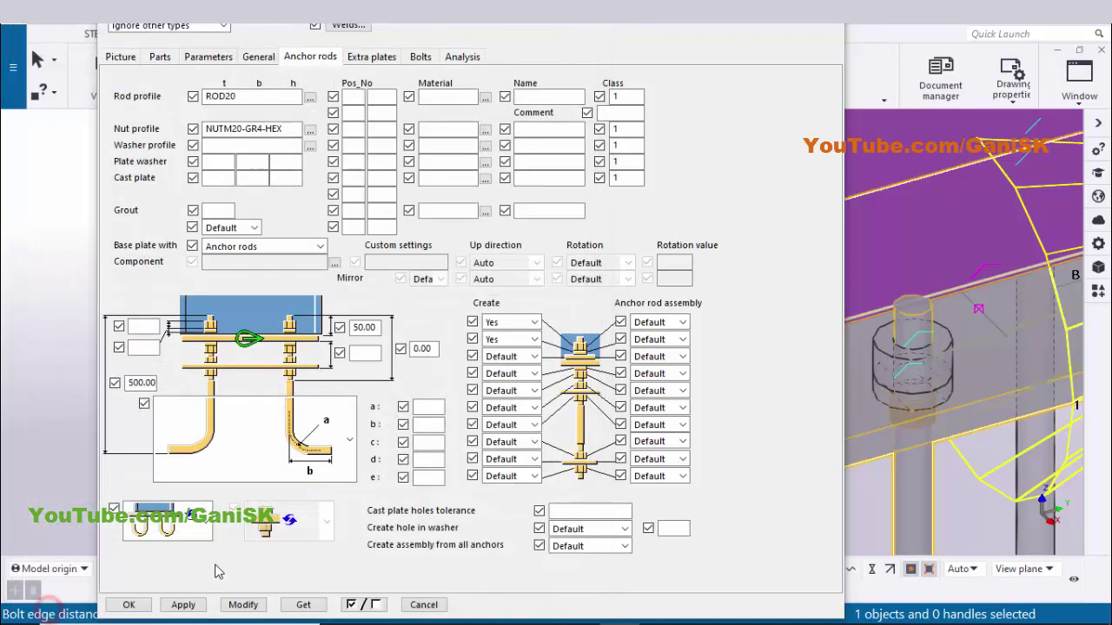
click(245, 604)
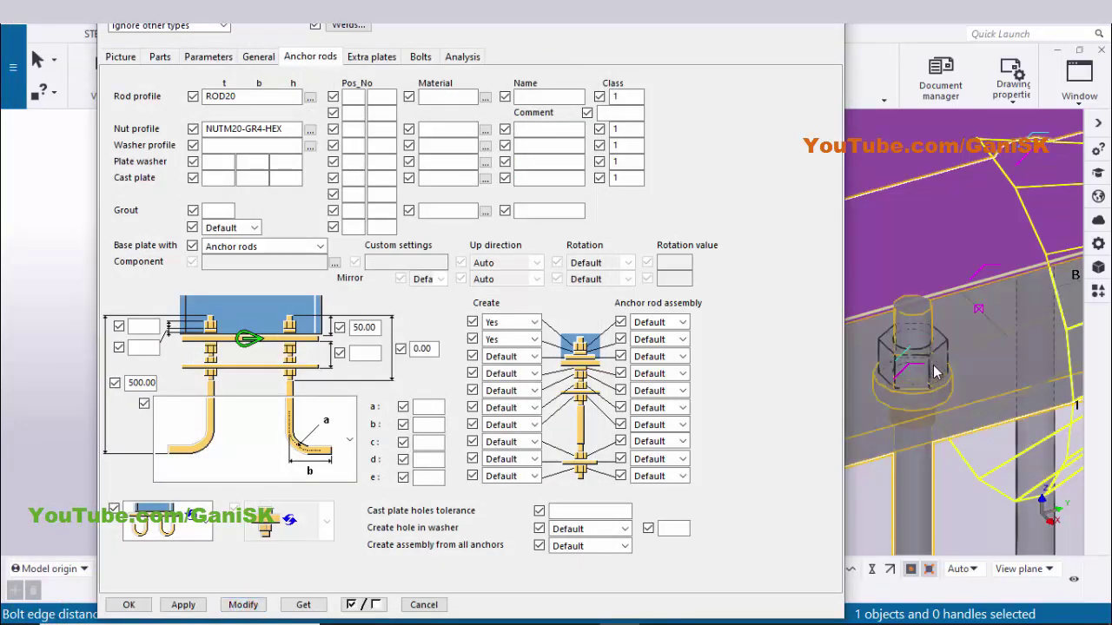
ctrl+middle_drag(933, 365, 904, 369)
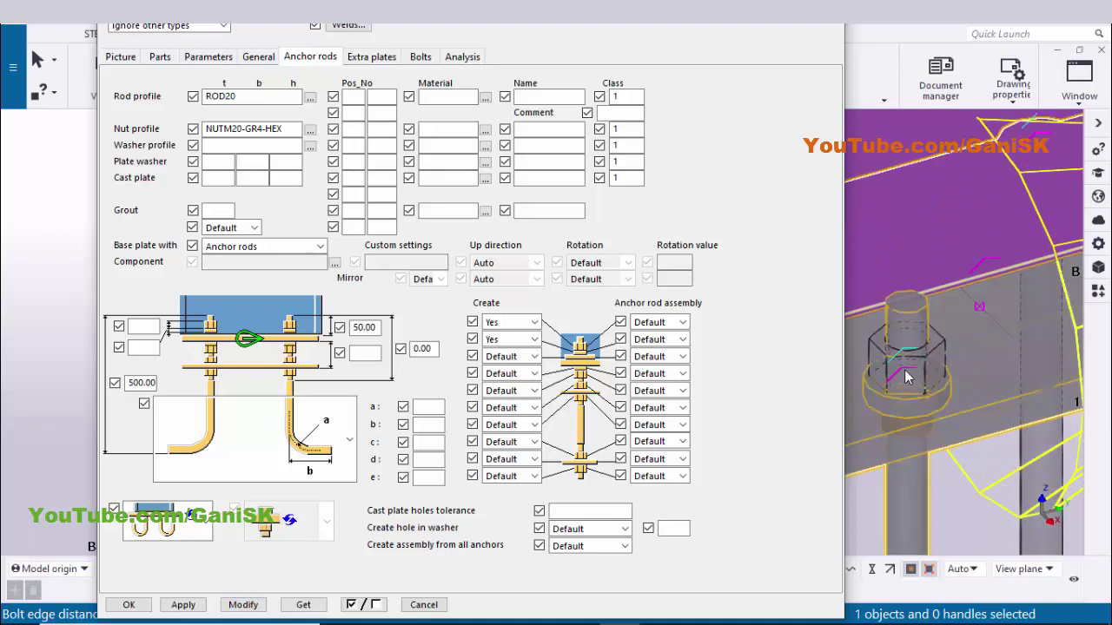
scroll(904, 375, down, 8)
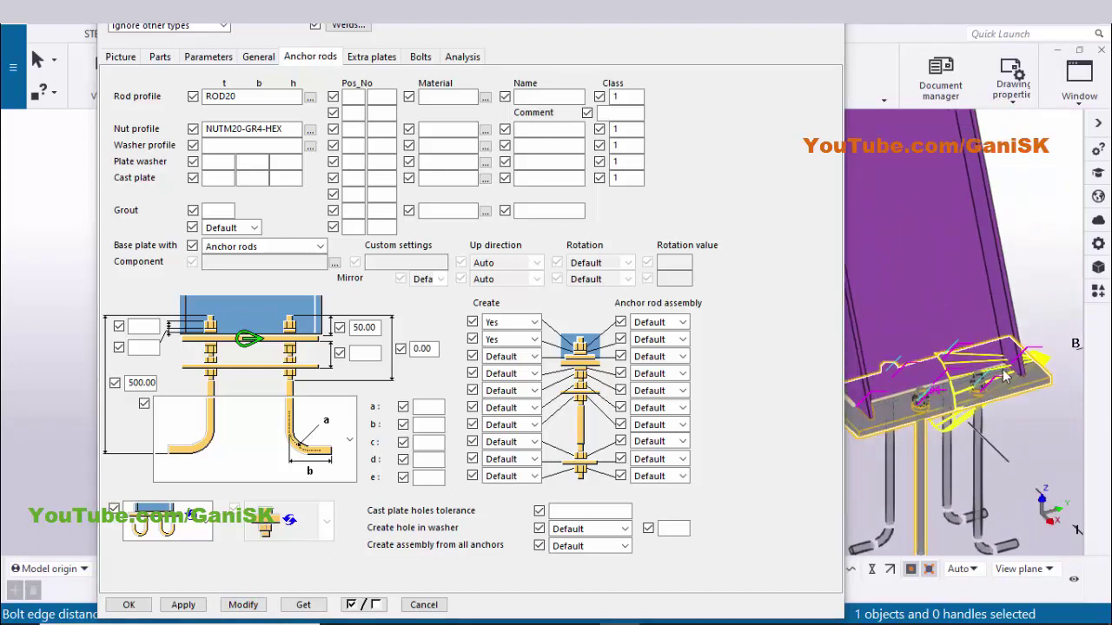
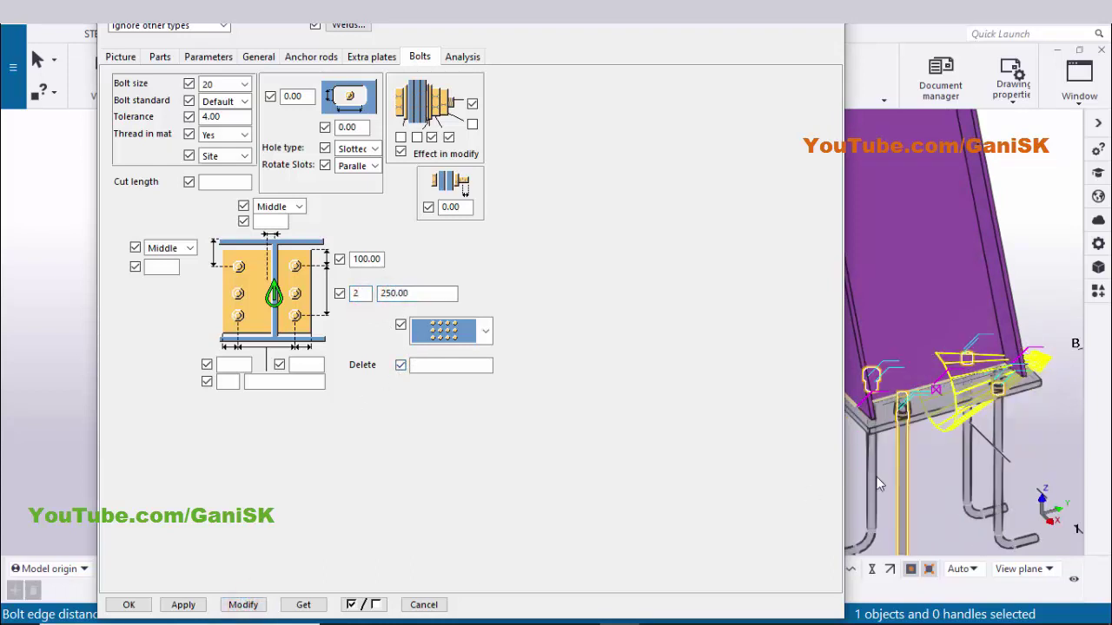
Set the base plate's anchor rod group to 3 rows along the column depth with 100 mm spacing, and modify the component
scroll(1014, 440, up, 3)
ctrl+middle_drag(1023, 410, 1004, 408)
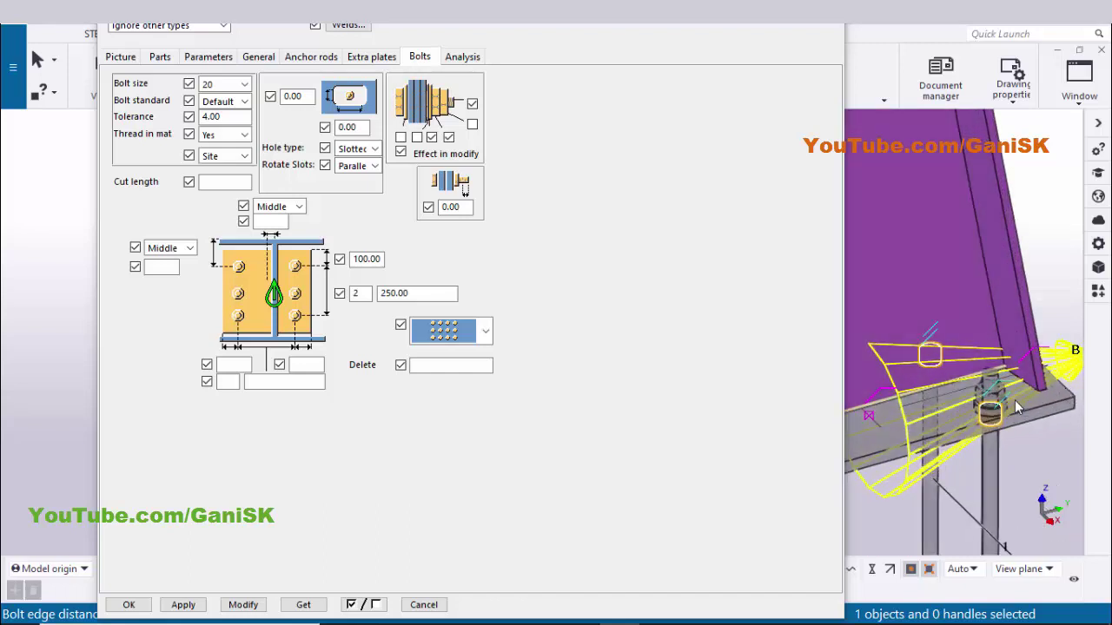
ctrl+middle_drag(1007, 404, 892, 424)
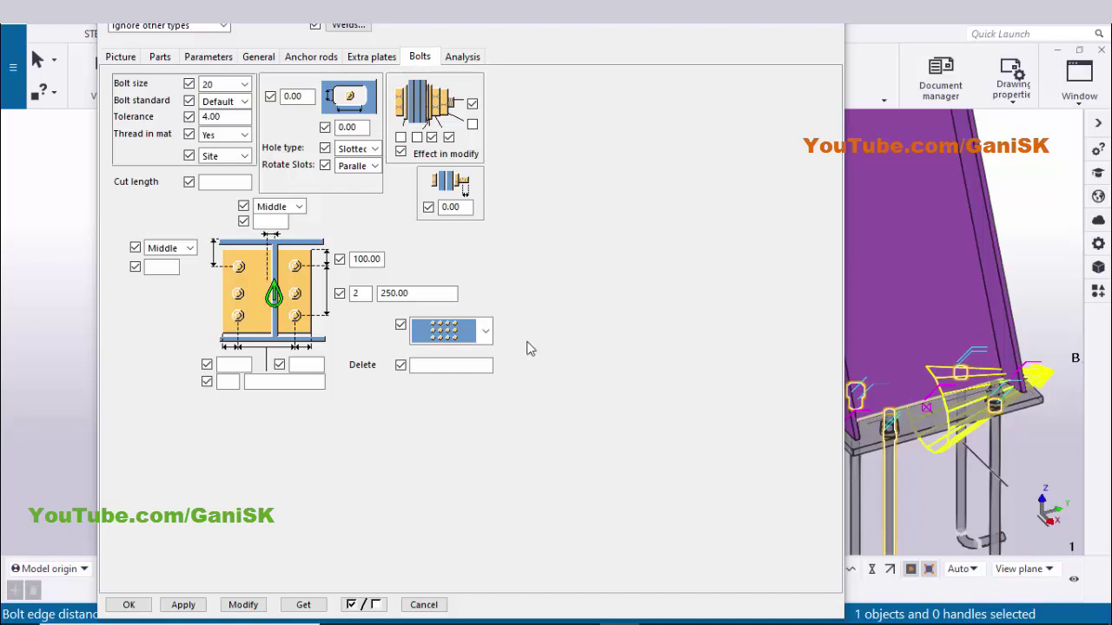
double_click(359, 294)
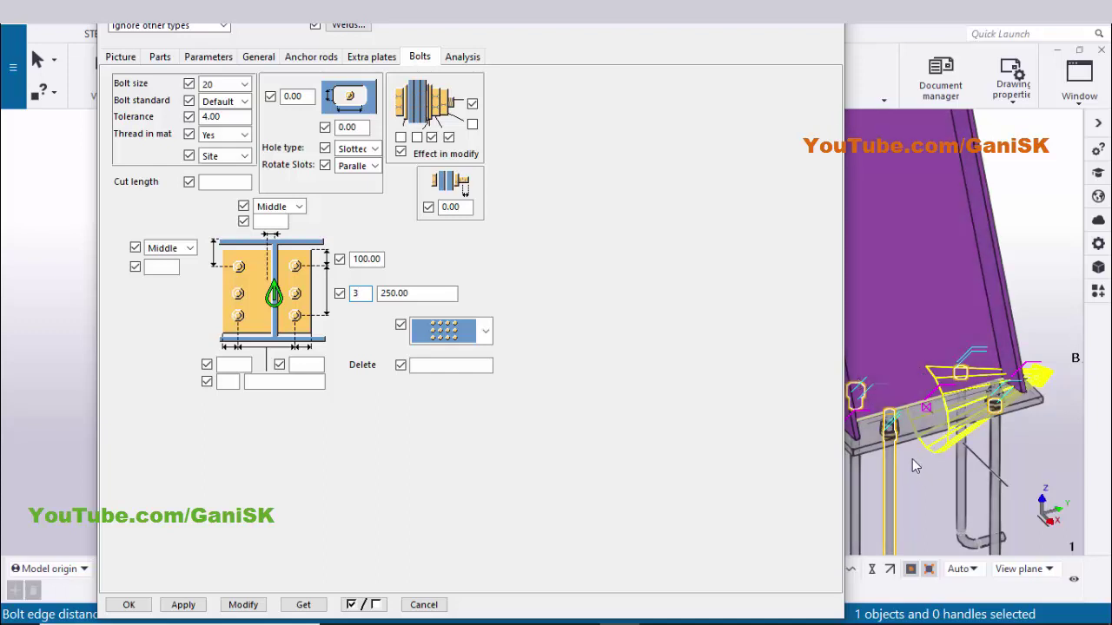
double_click(415, 292)
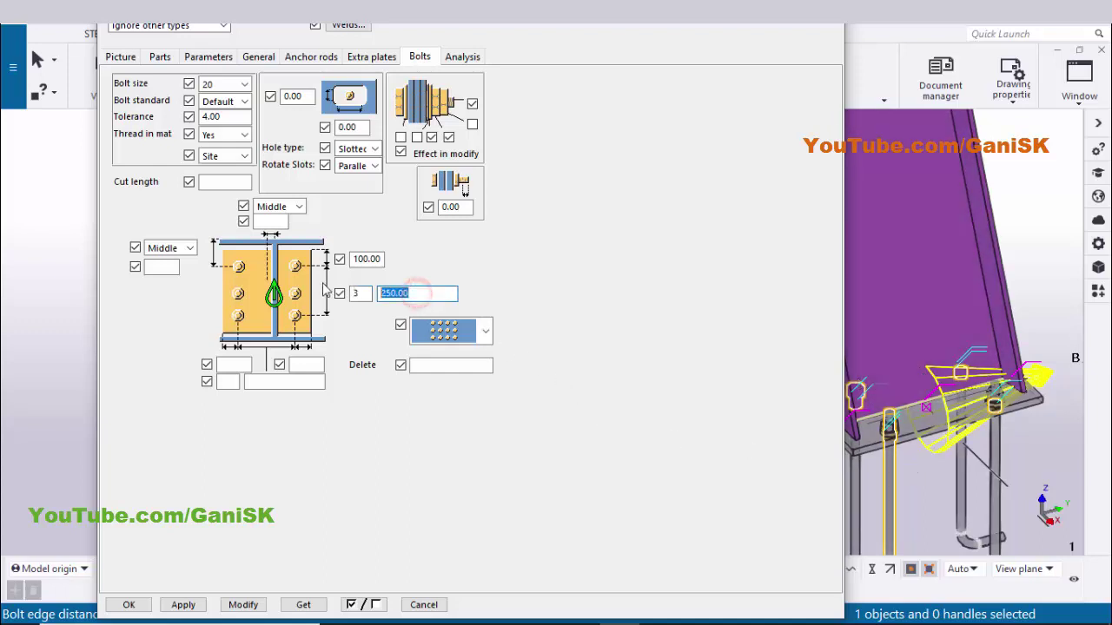
click(247, 605)
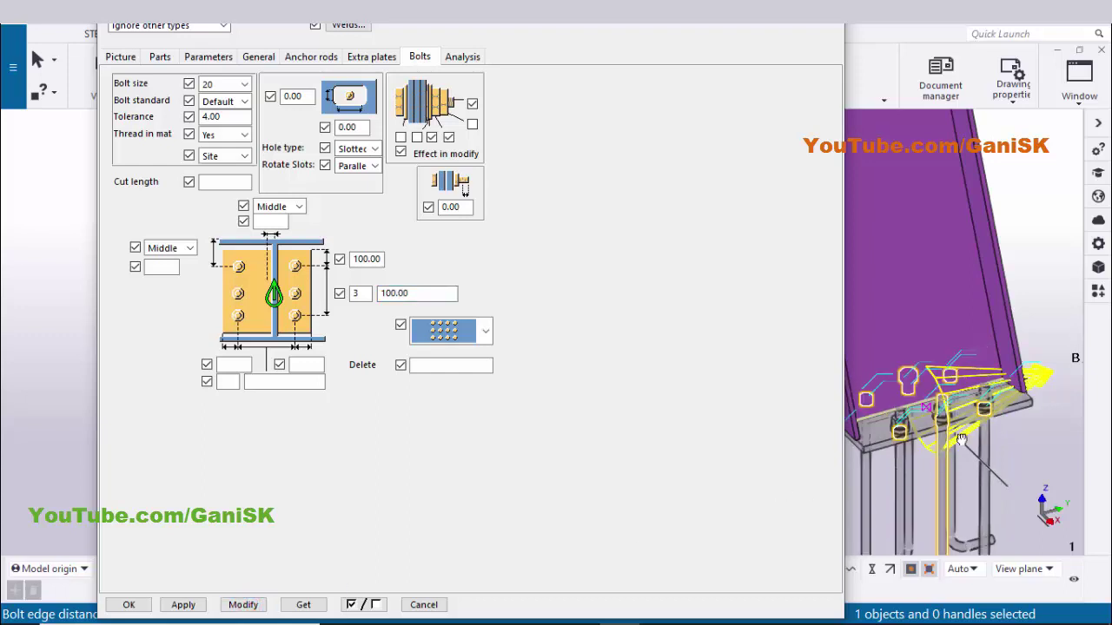
Set the spacing between the three anchor rod rows to 125 mm and modify the component
double_click(415, 292)
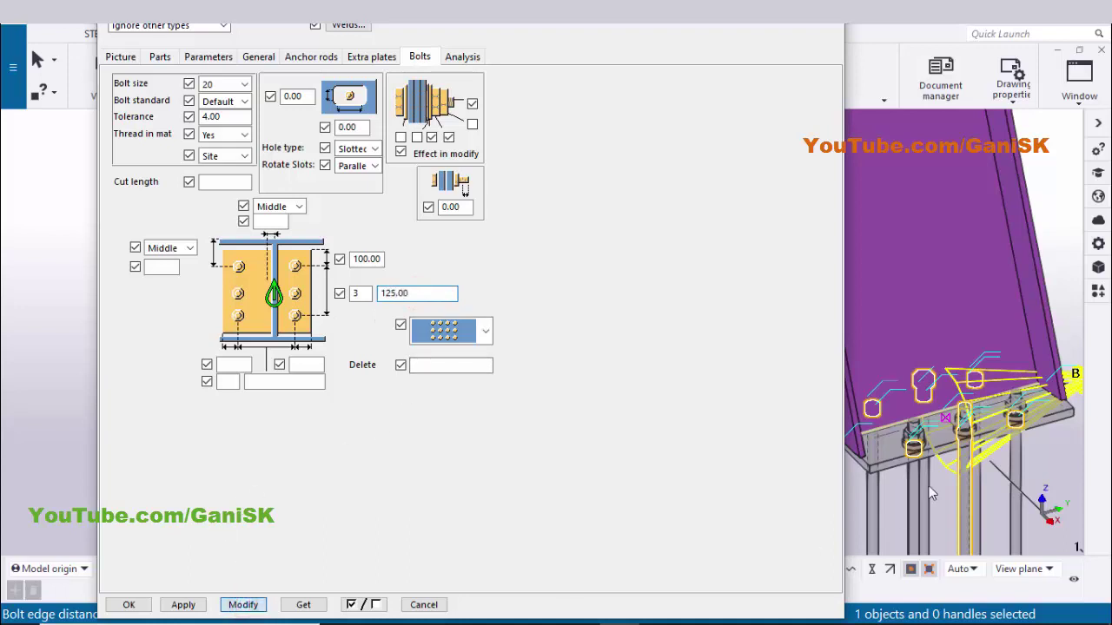
ctrl+middle_drag(931, 493, 1015, 421)
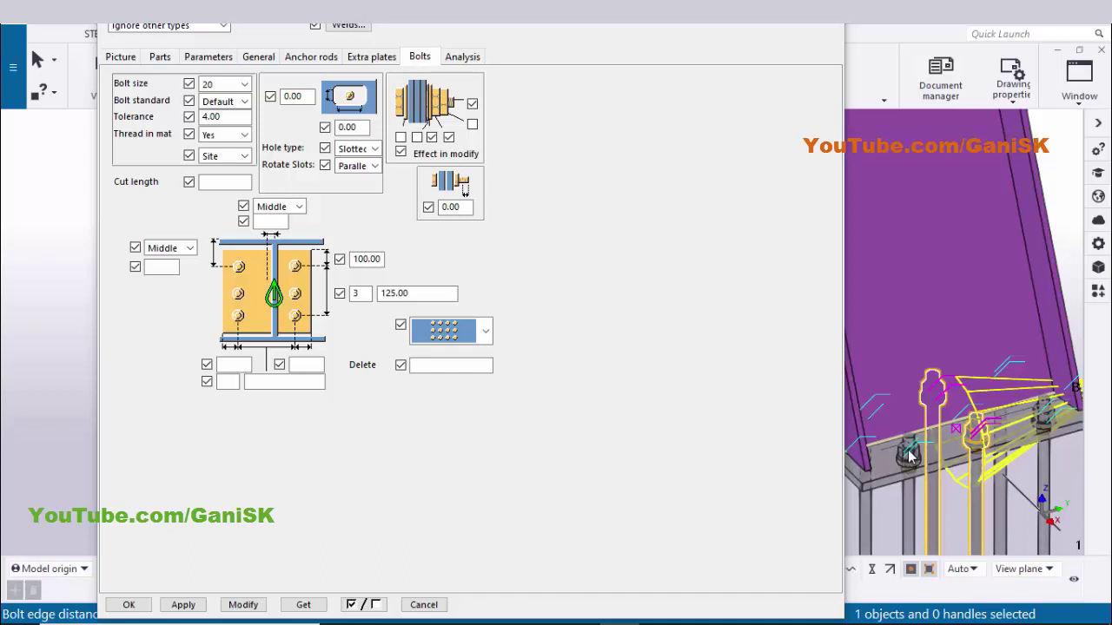
Show the parts as shaded wireframe and examine the anchor rod positions on both sides of the column web
key(ctrl+2)
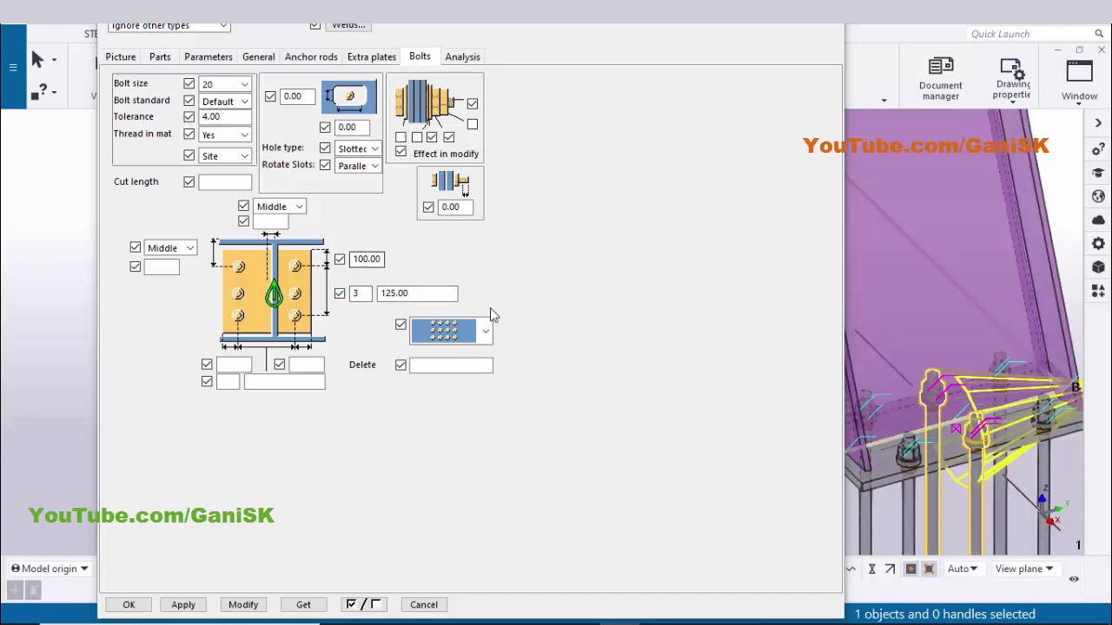
scroll(962, 457, up, 1)
scroll(955, 458, down, 4)
middle_drag(892, 459, 934, 456)
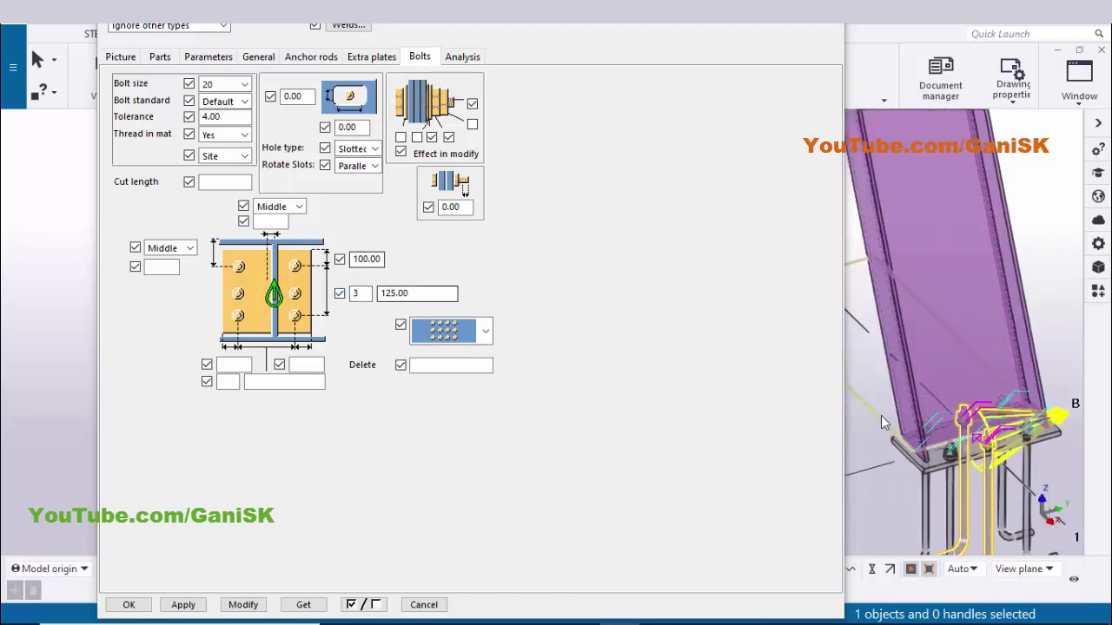
middle_drag(880, 415, 853, 389)
scroll(893, 479, down, 4)
scroll(966, 485, up, 3)
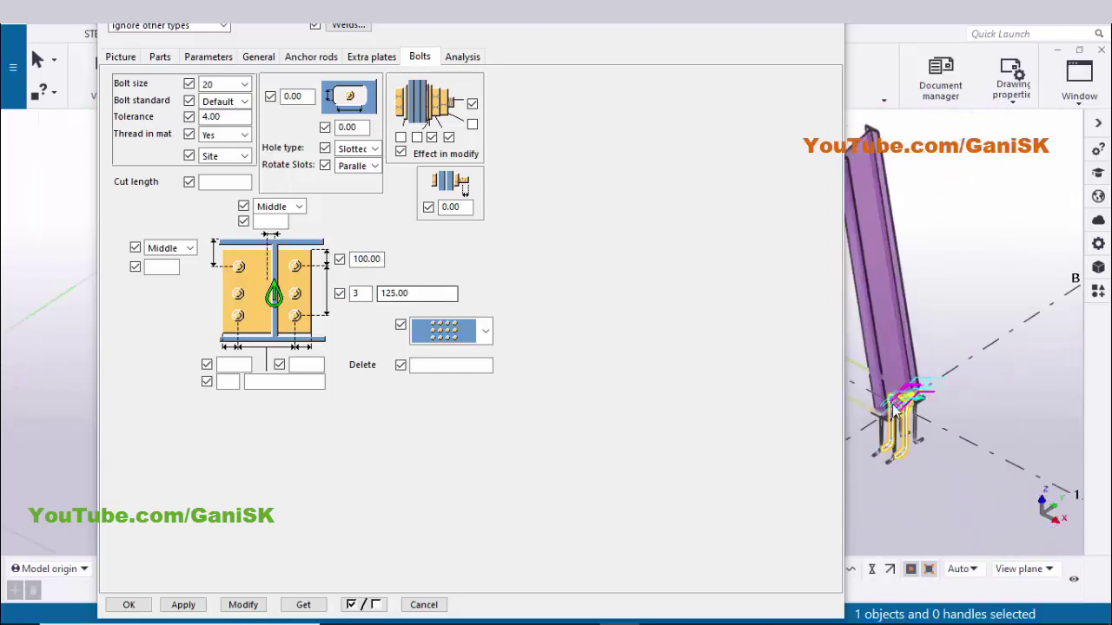
scroll(892, 409, up, 5)
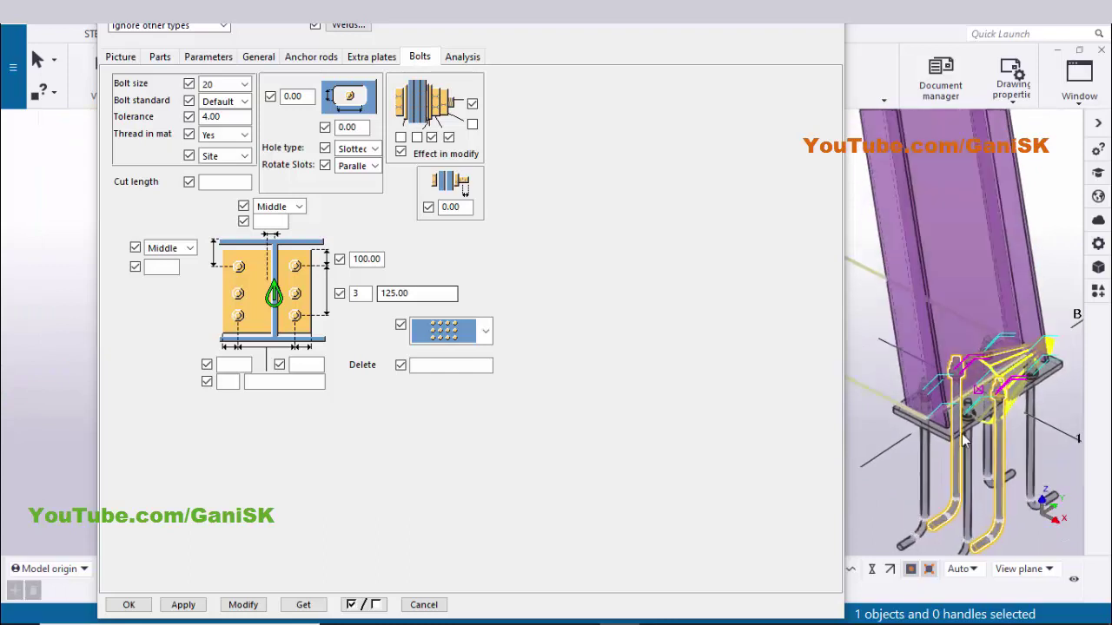
scroll(962, 441, up, 4)
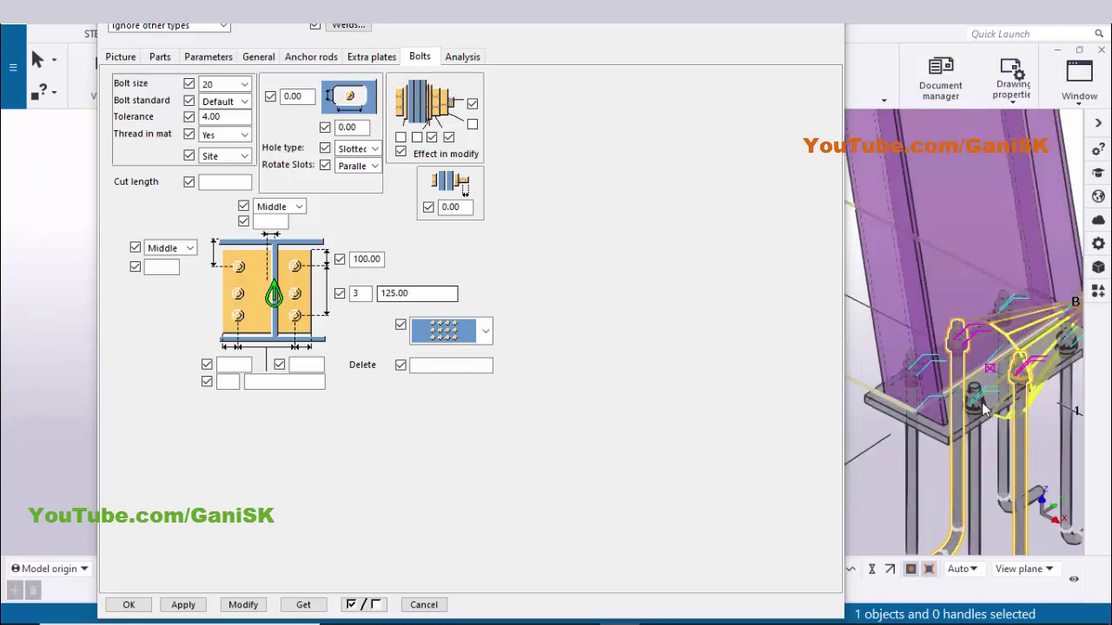
Set both side edge distances to 50 mm with 2 anchor rod columns spaced 100 mm, modify the component and check the rods
click(226, 363)
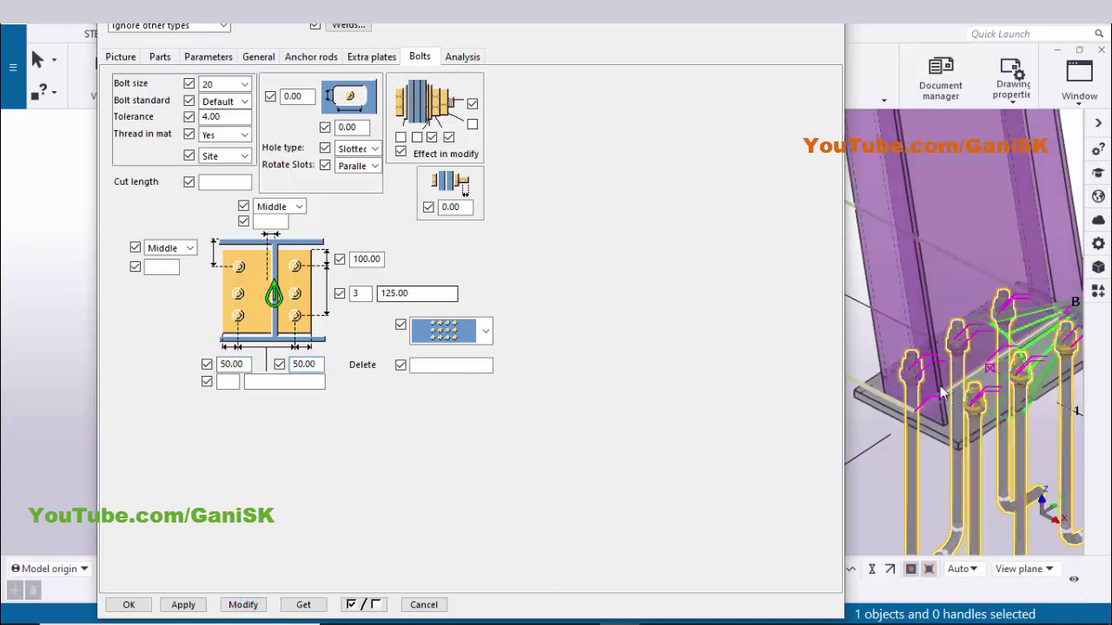
click(231, 380)
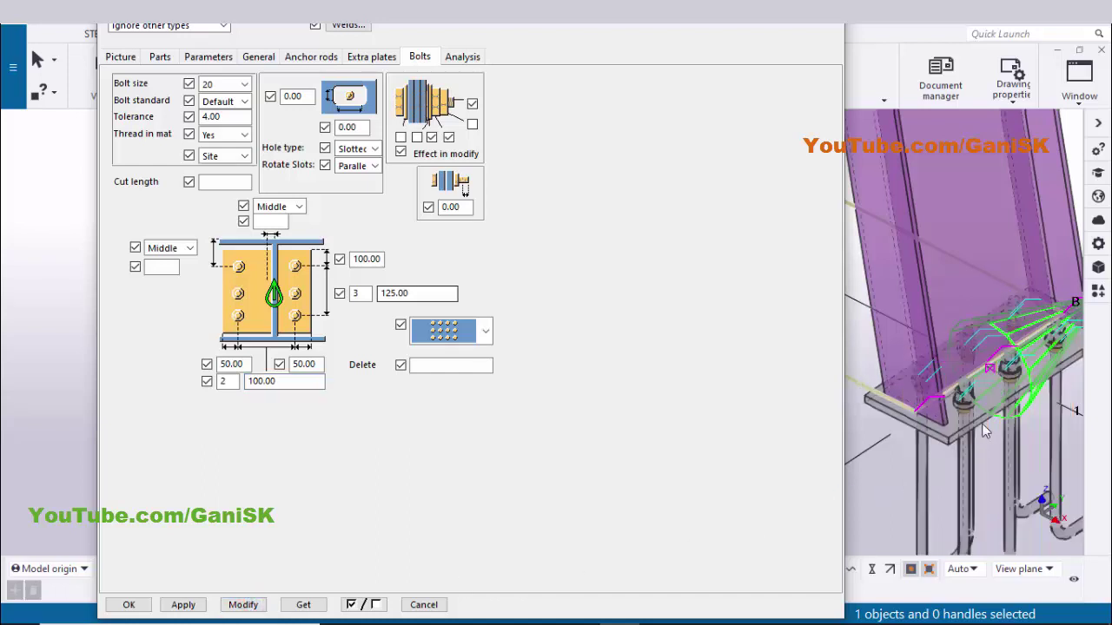
scroll(968, 423, down, 2)
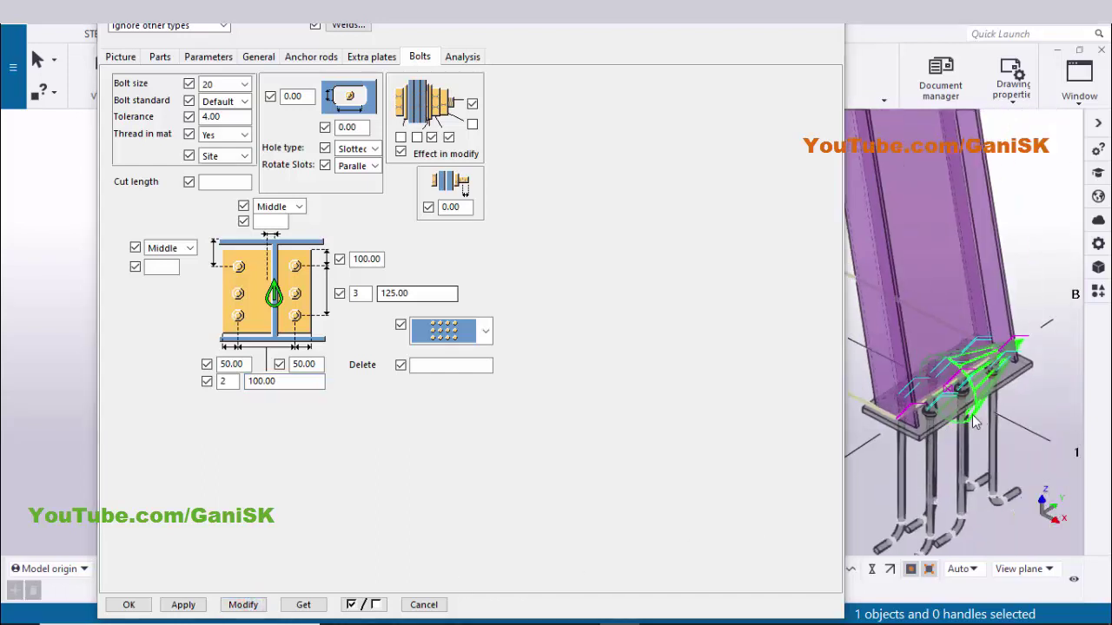
scroll(877, 445, up, 1)
scroll(921, 422, up, 2)
middle_drag(921, 423, 1019, 406)
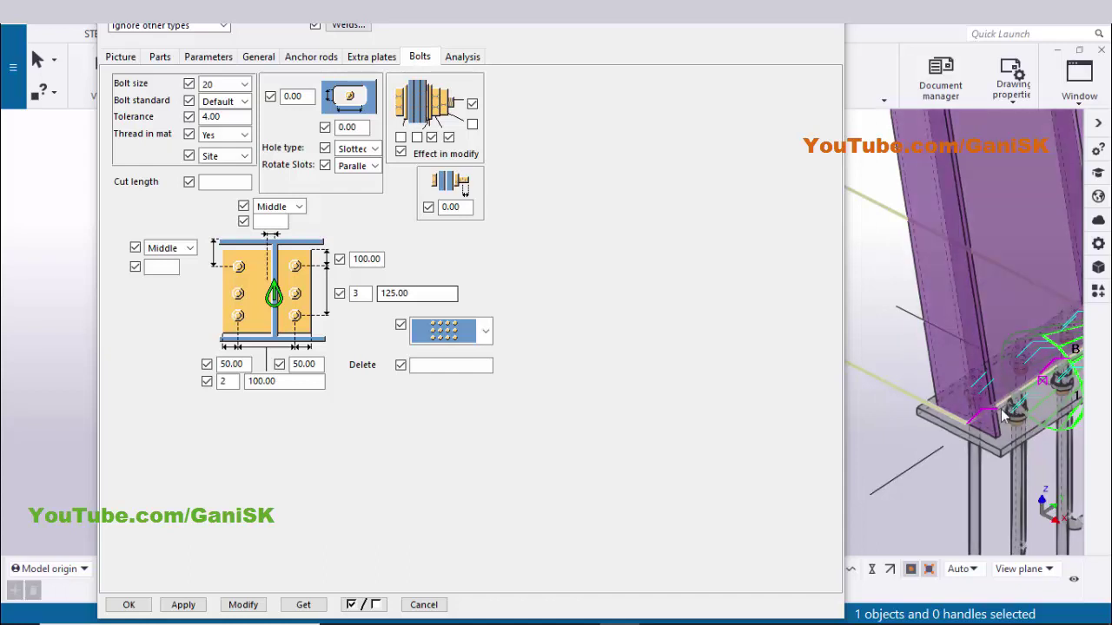
scroll(1021, 382, down, 1)
middle_drag(1023, 377, 941, 397)
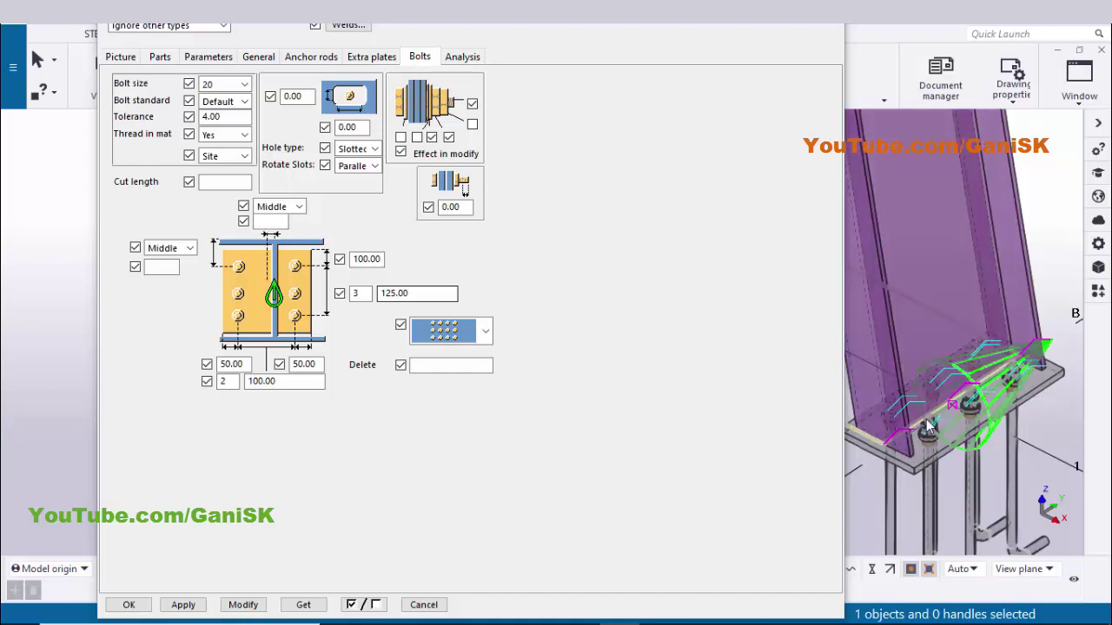
Modify the base plate component once more, apply its settings and close the properties dialog
double_click(285, 380)
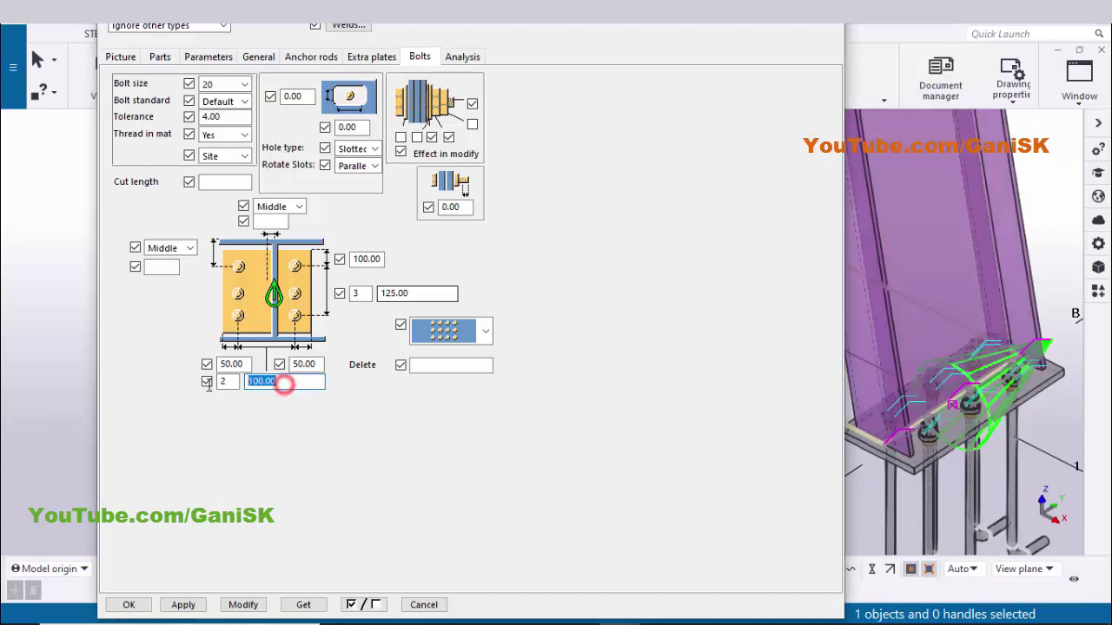
click(243, 604)
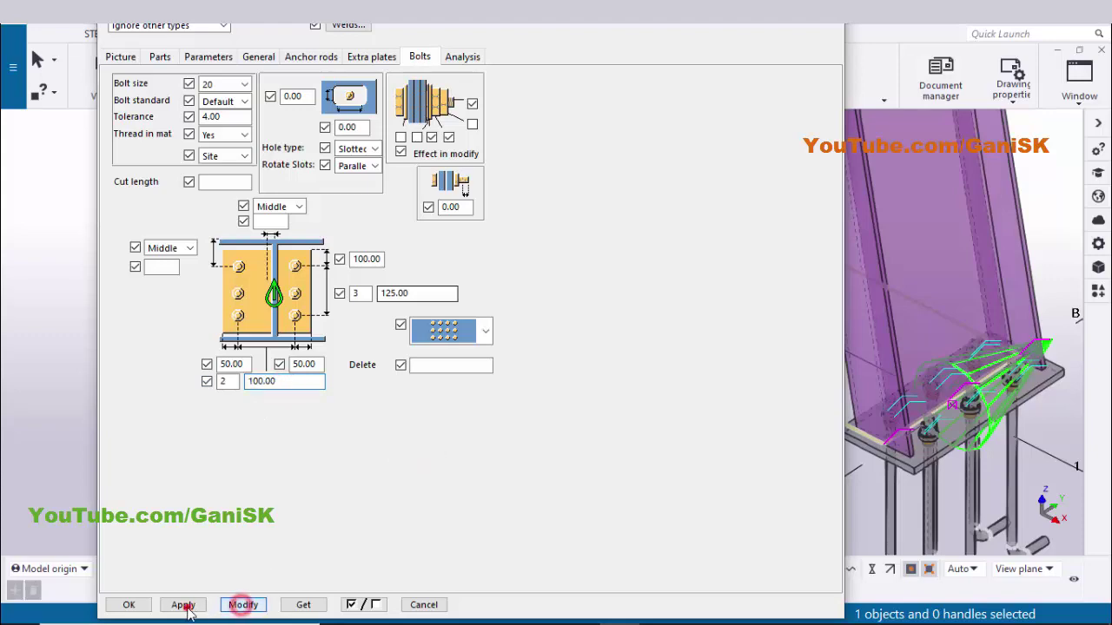
click(129, 604)
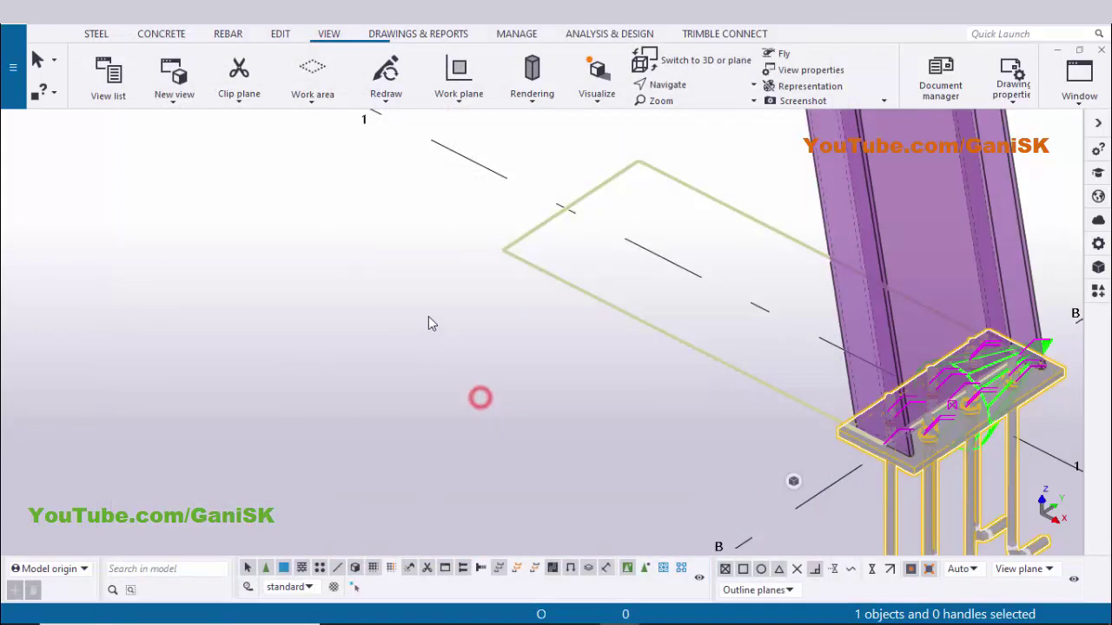
Redraw the 3D view and set the view rotation centre on the base plate near the middle anchor rod
right_click(429, 317)
click(473, 404)
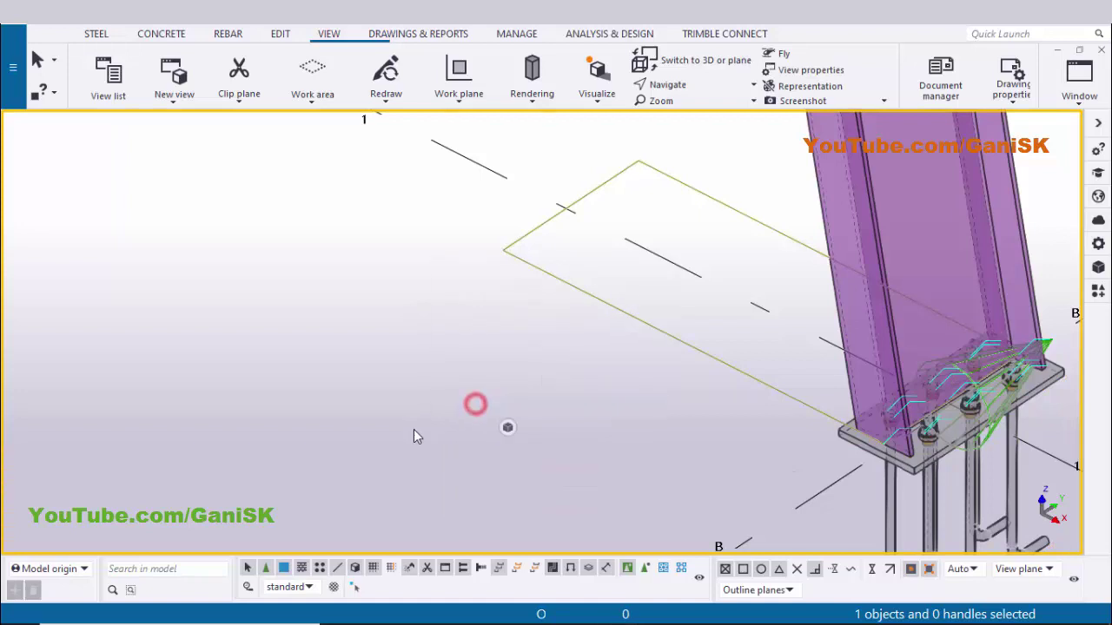
mouse_move(414, 431)
ctrl+middle_down()
mouse_move(690, 434)
mouse_move(670, 453)
ctrl+middle_up()
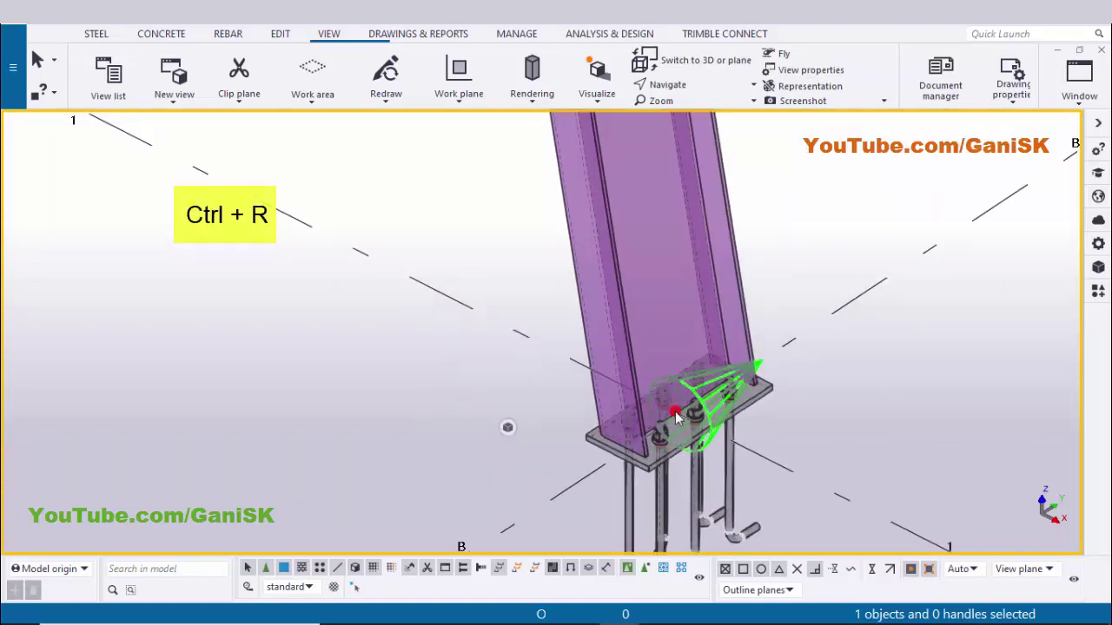
key(ctrl+r)
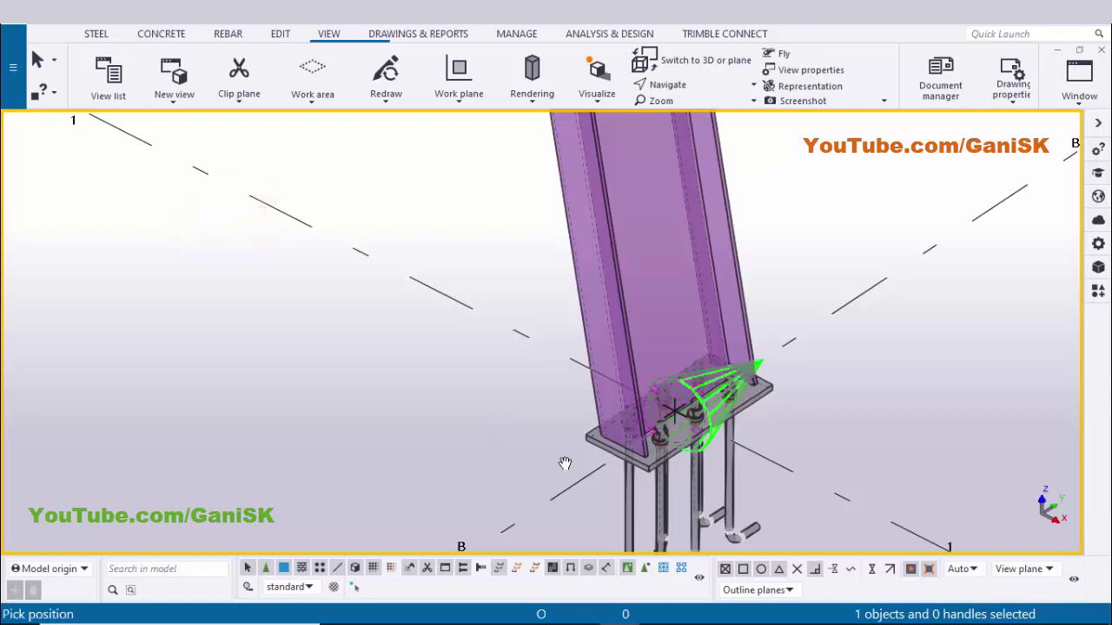
drag(678, 469, 618, 480)
Show the parts and components as rendered, and inspect the base plate, nuts, washers and bent anchor rods from several sides
key(ctrl+4)
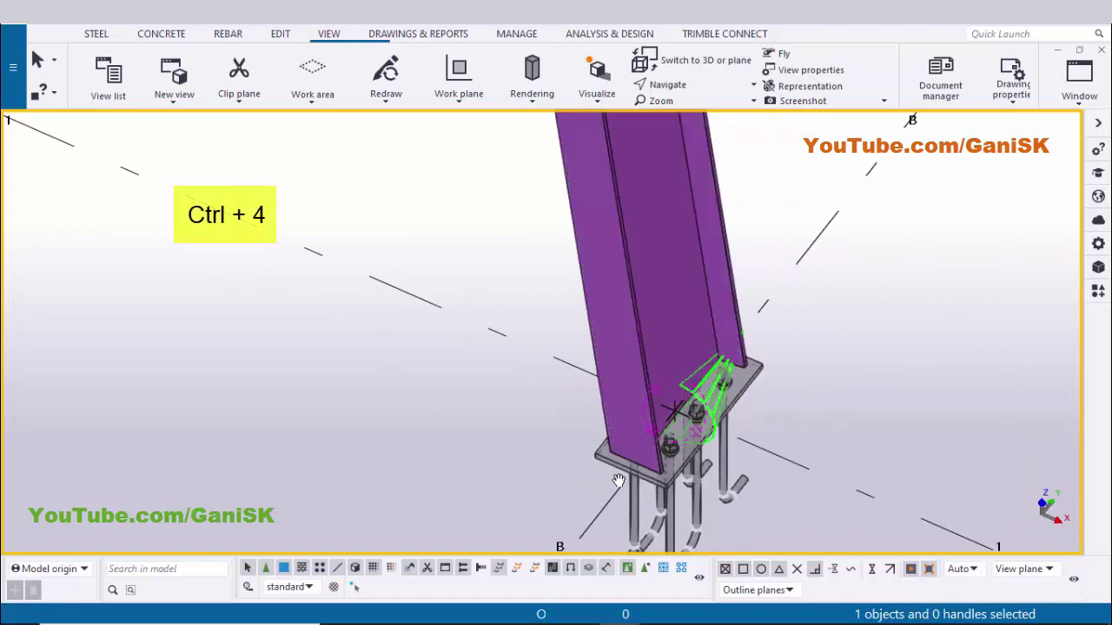
key(shift+4)
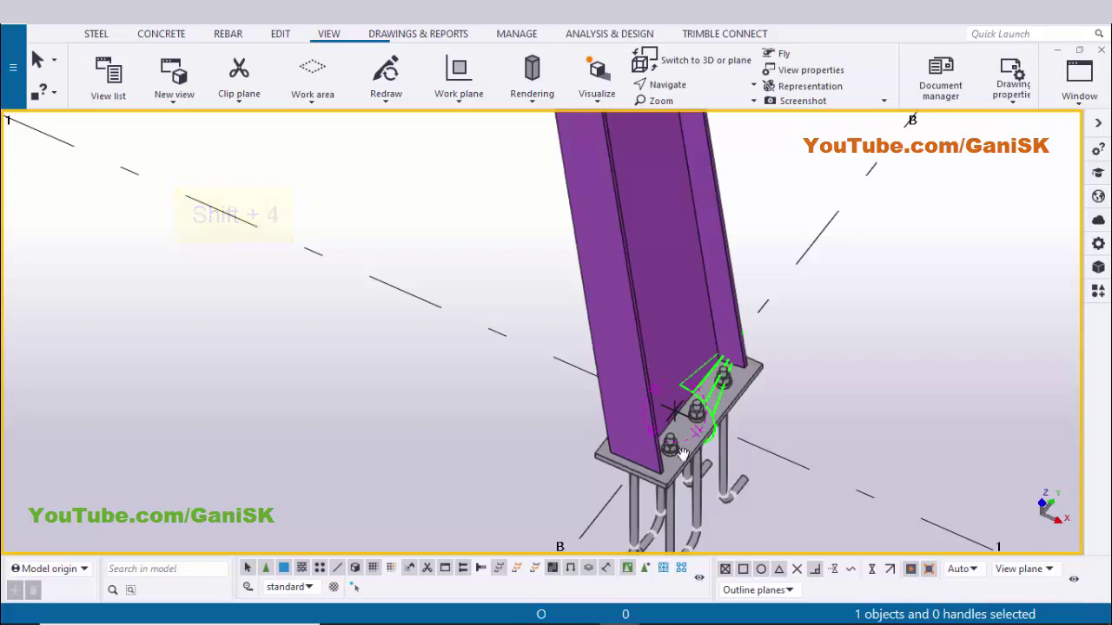
drag(660, 441, 655, 450)
scroll(655, 449, up, 5)
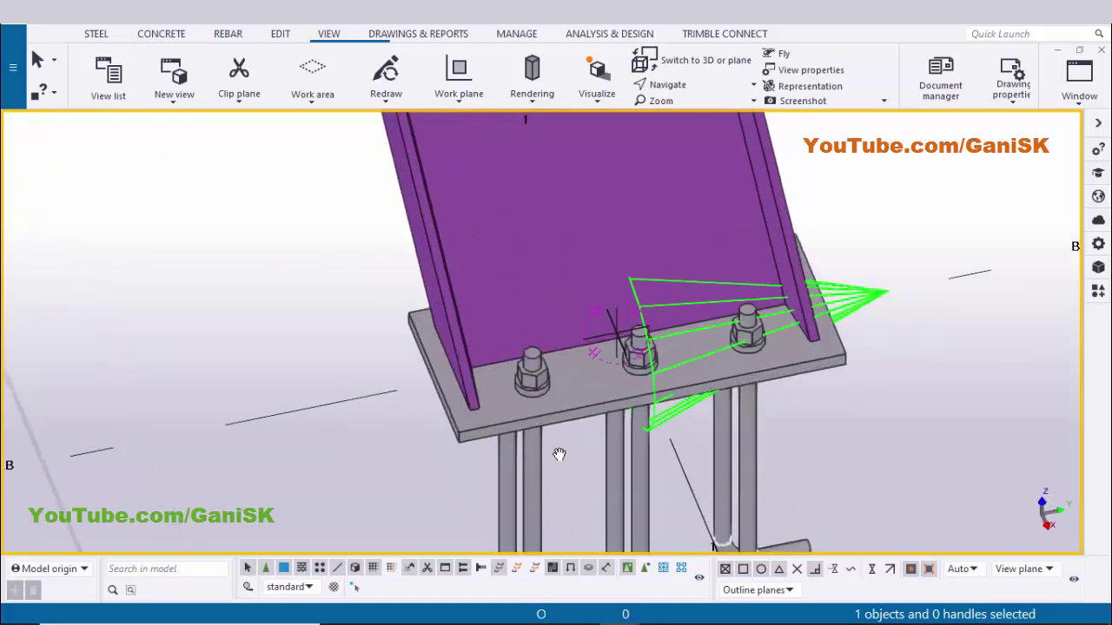
ctrl+middle_drag(730, 458, 415, 469)
scroll(575, 464, down, 4)
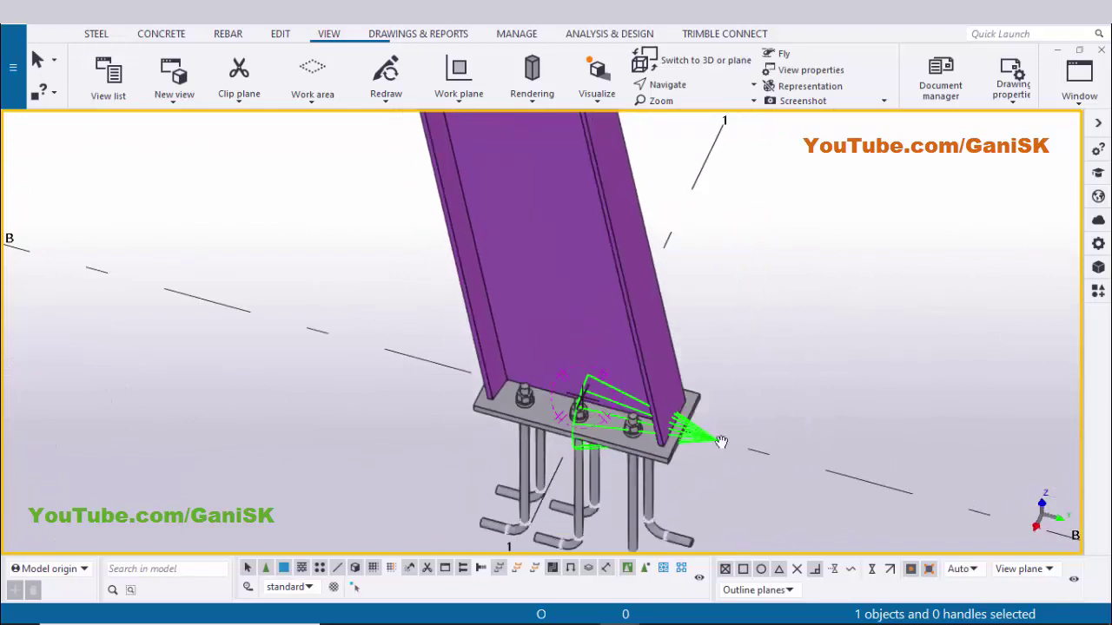
right_click(760, 232)
click(787, 247)
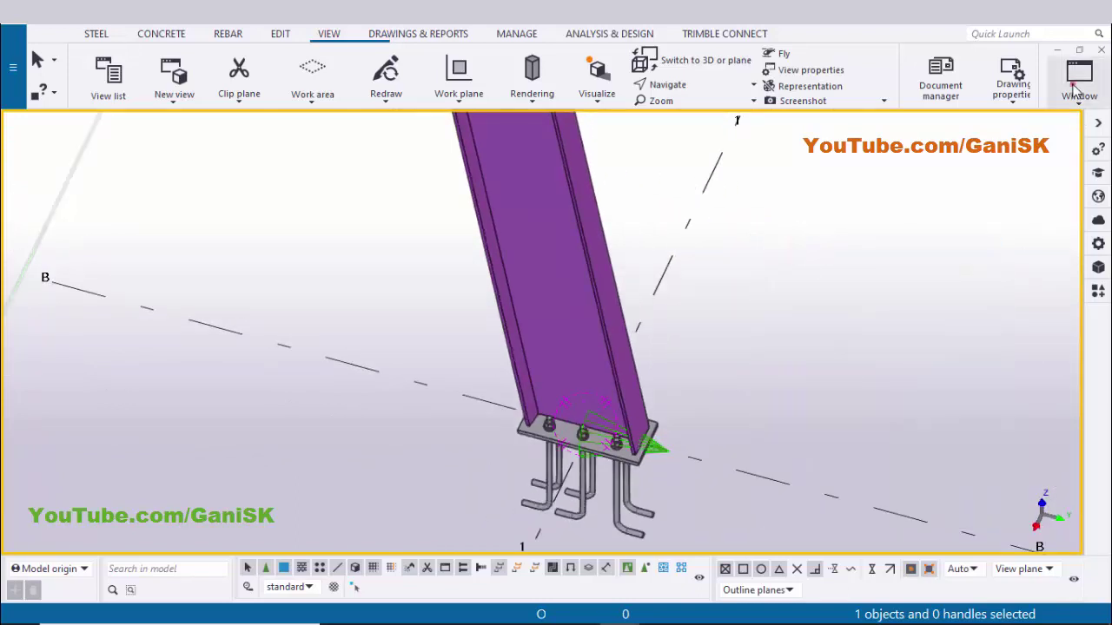
Switch to the grid elevation view and examine the tilted column's horizontal base plate at level +0, redrawing the view
click(1073, 84)
click(1018, 239)
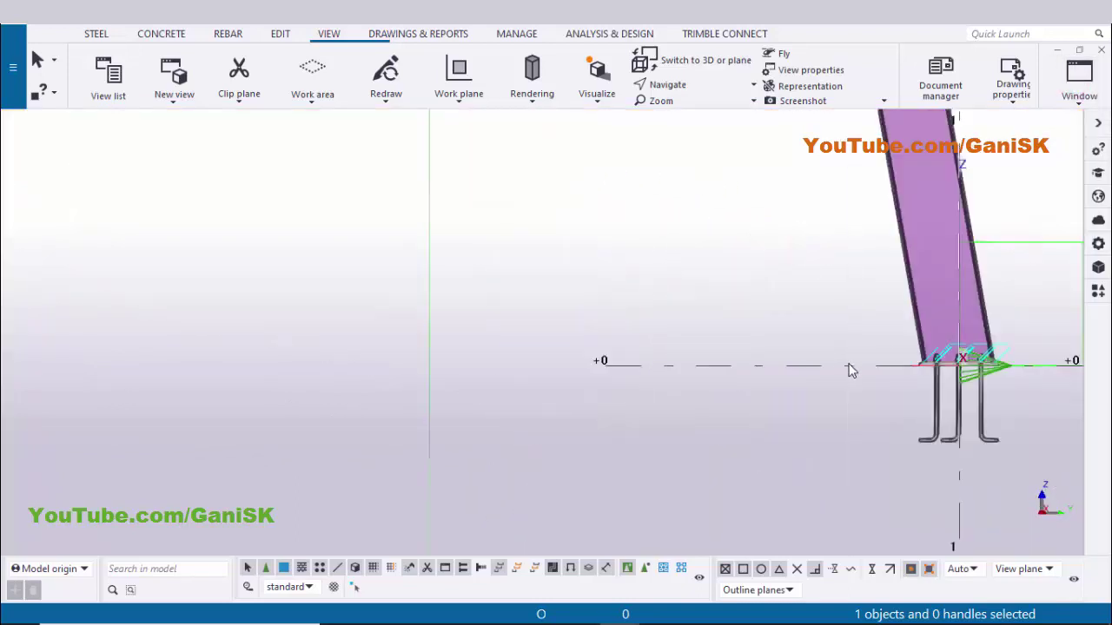
scroll(847, 364, down, 3)
middle_drag(836, 451, 738, 539)
scroll(810, 459, up, 5)
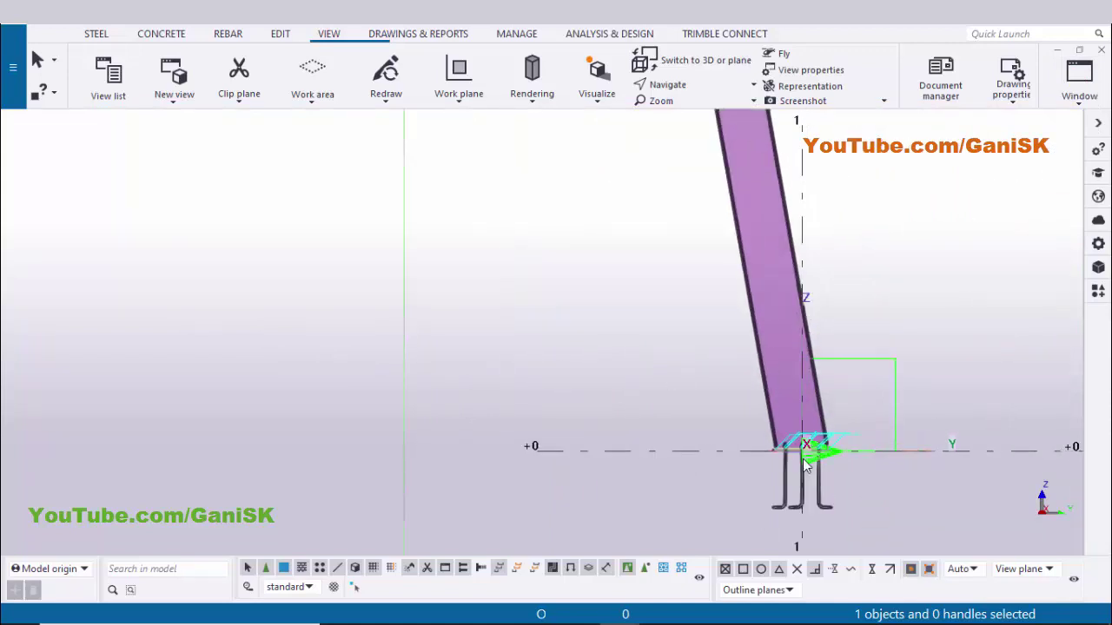
scroll(816, 463, up, 2)
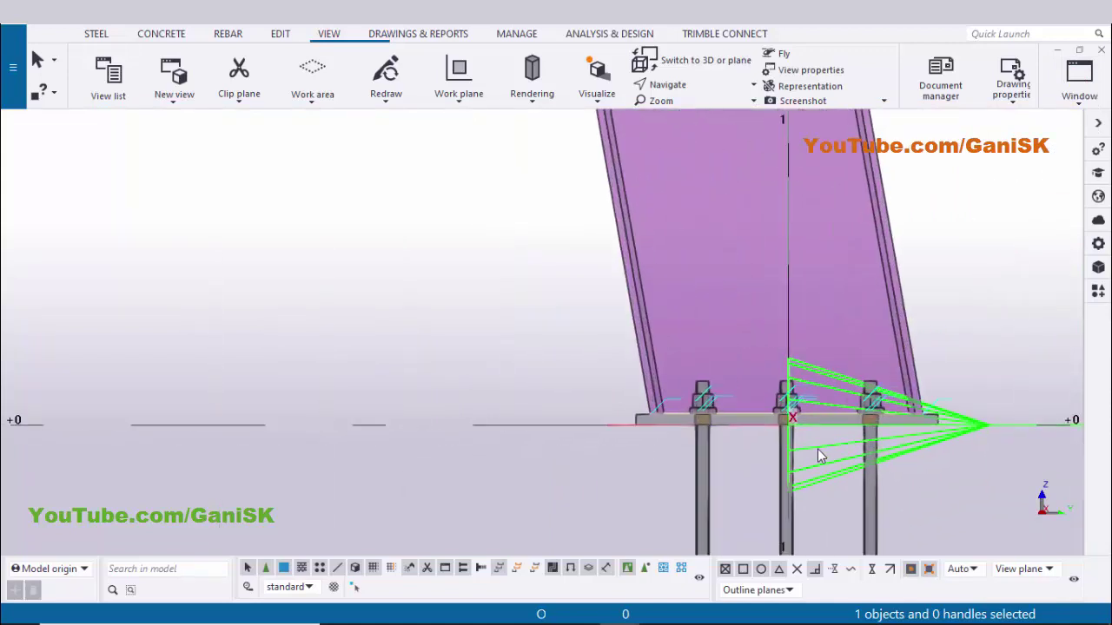
scroll(812, 447, down, 6)
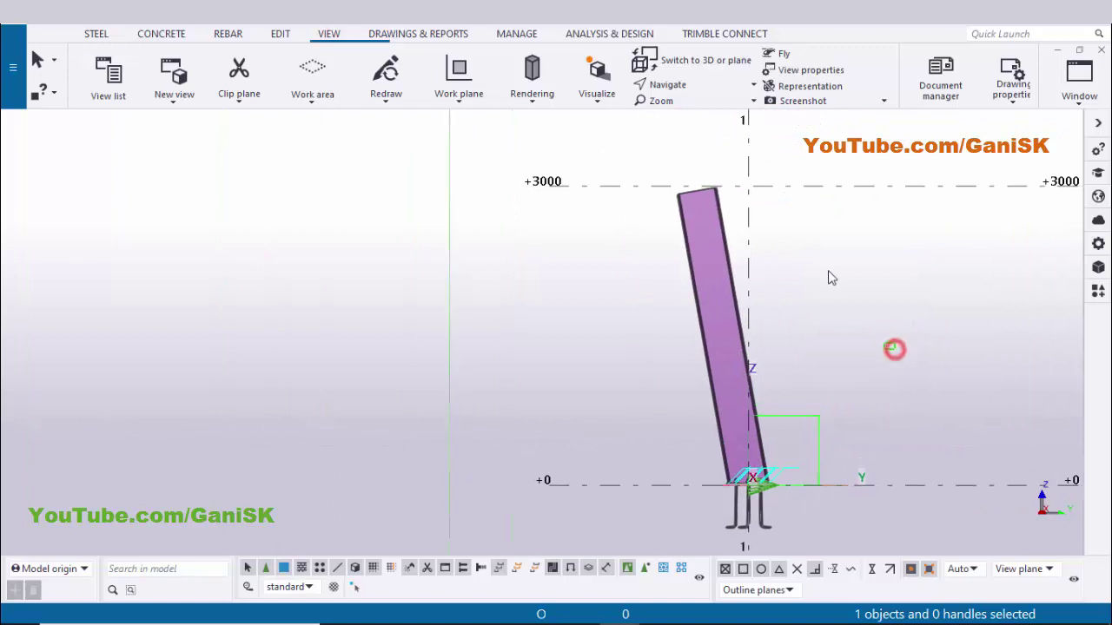
right_click(828, 271)
click(874, 361)
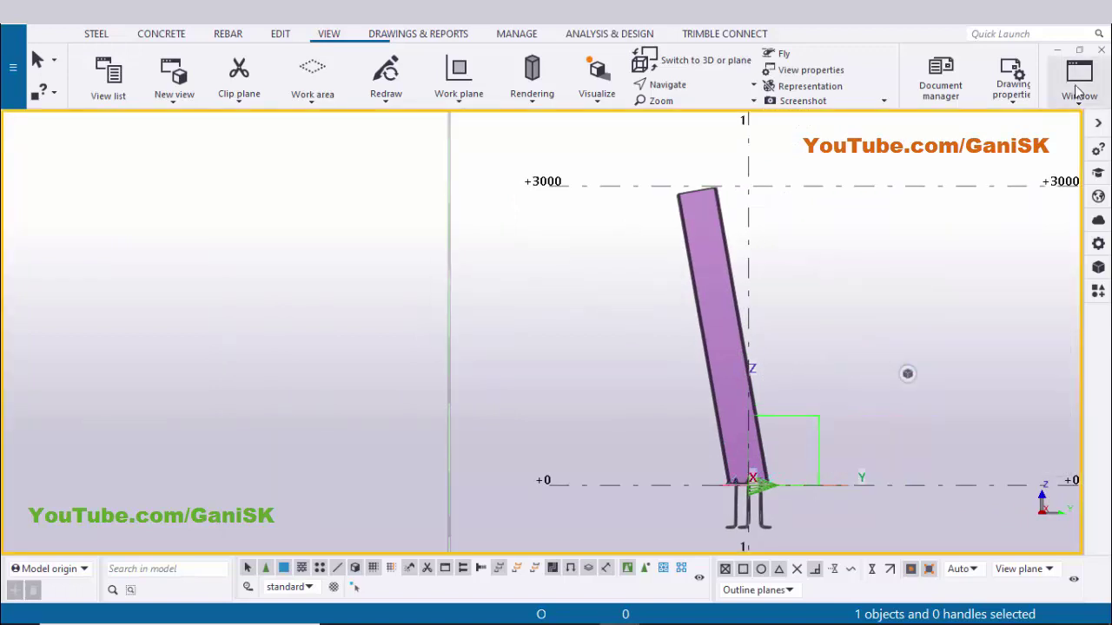
Return to the 3D view and examine the complete tilted column with its base plate at grid B-1
click(1076, 100)
click(993, 216)
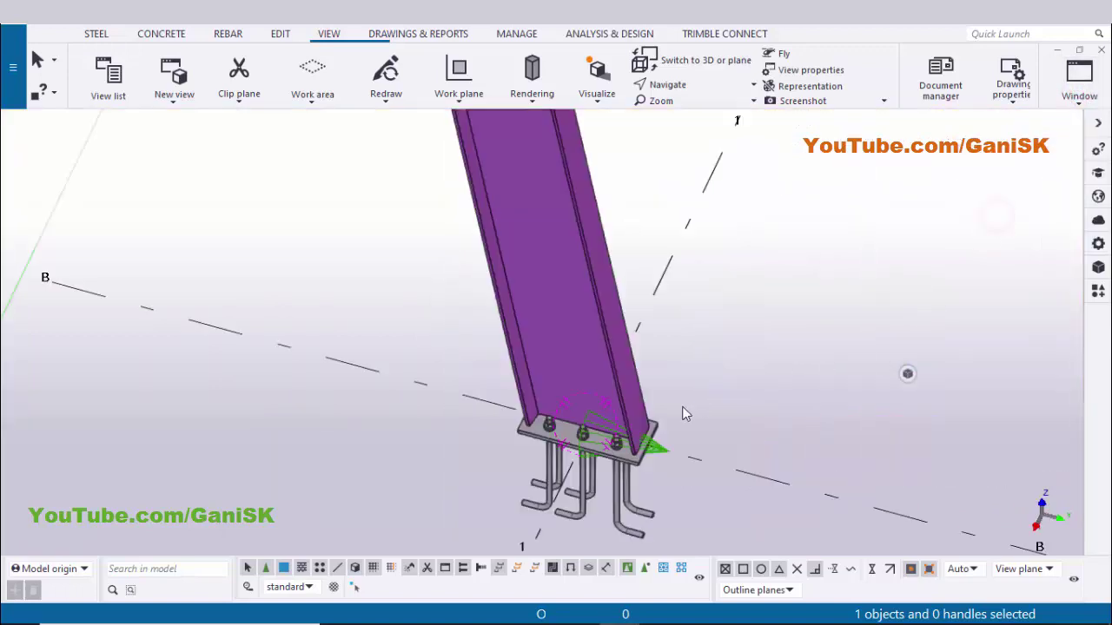
ctrl+middle_drag(717, 394, 566, 371)
scroll(719, 412, down, 4)
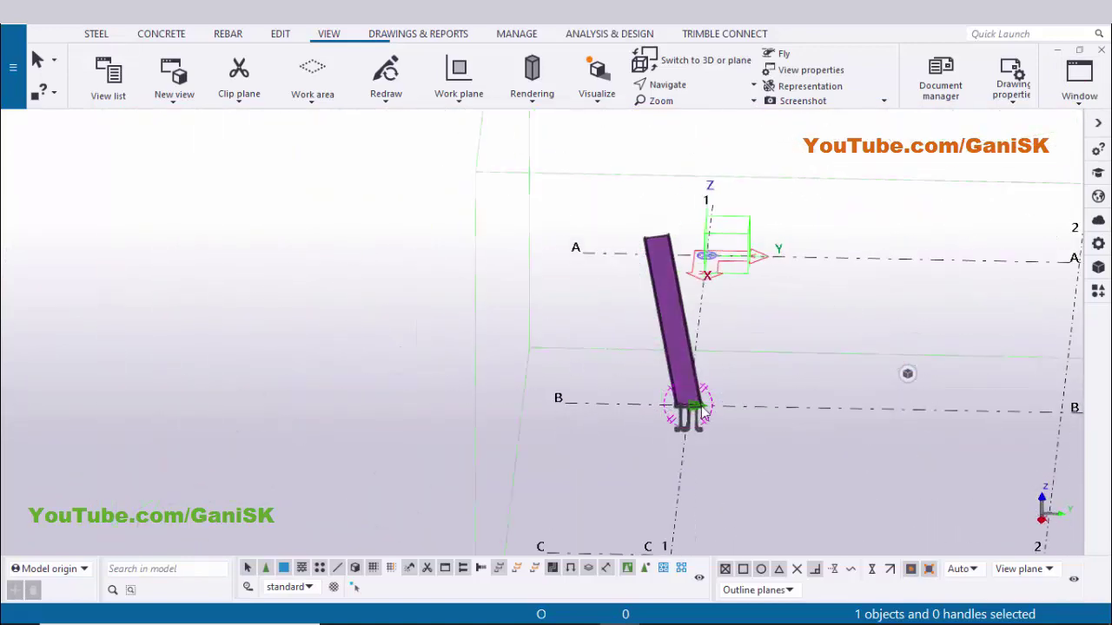
scroll(702, 411, up, 3)
scroll(703, 409, up, 1)
scroll(790, 356, down, 1)
middle_drag(790, 355, 752, 411)
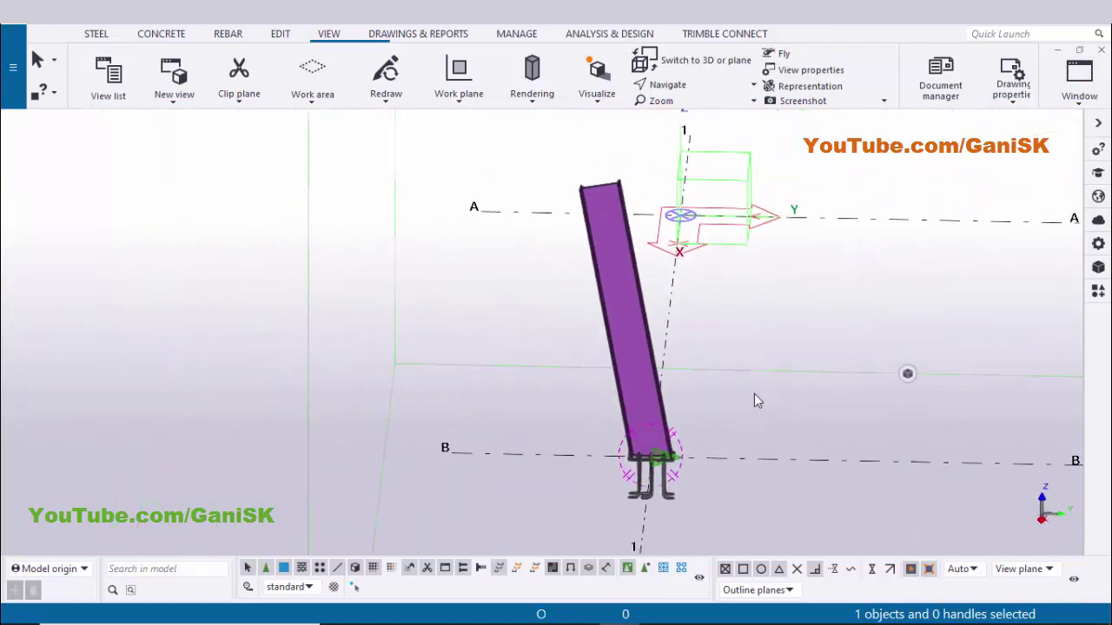